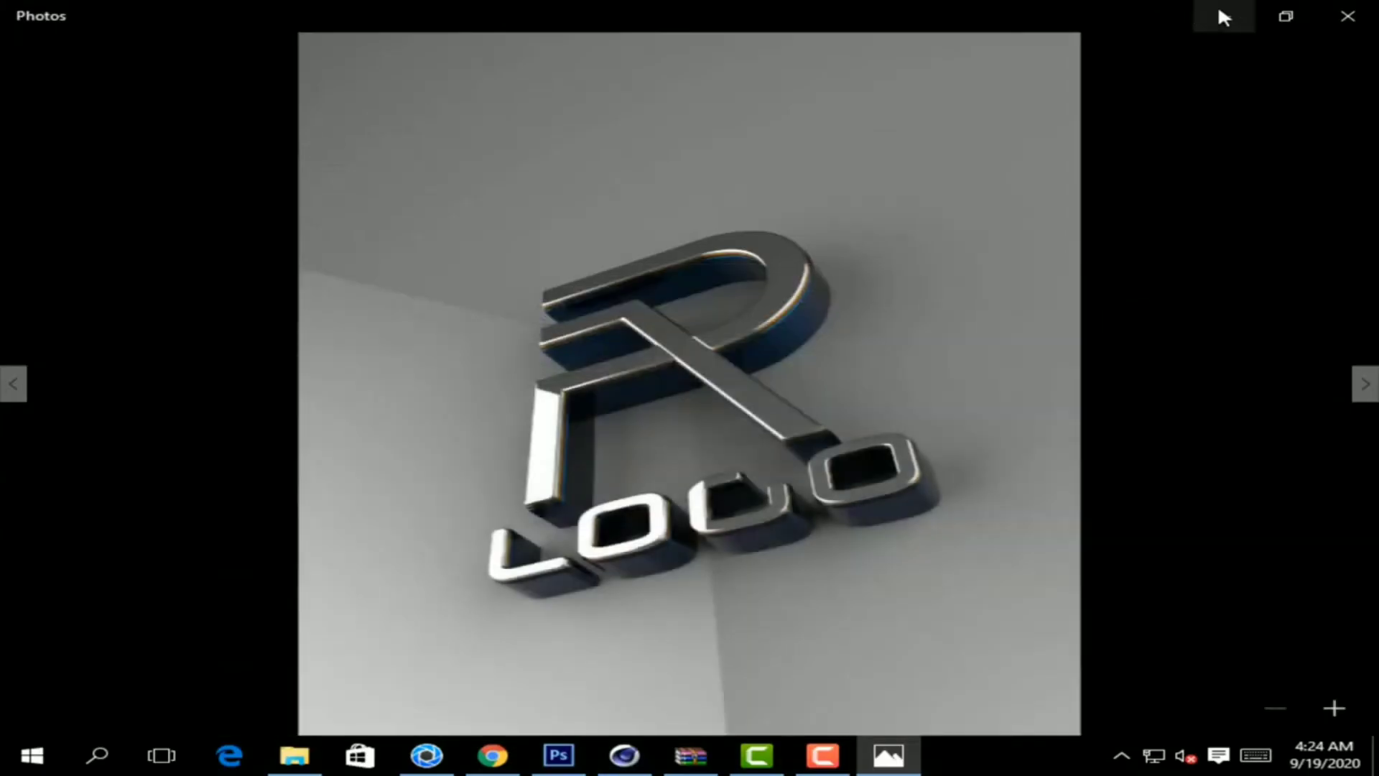
Step: Open the callygraphic text tutorial folder and drag ra logo.ai into Cinema 4D
click(1224, 16)
click(180, 141)
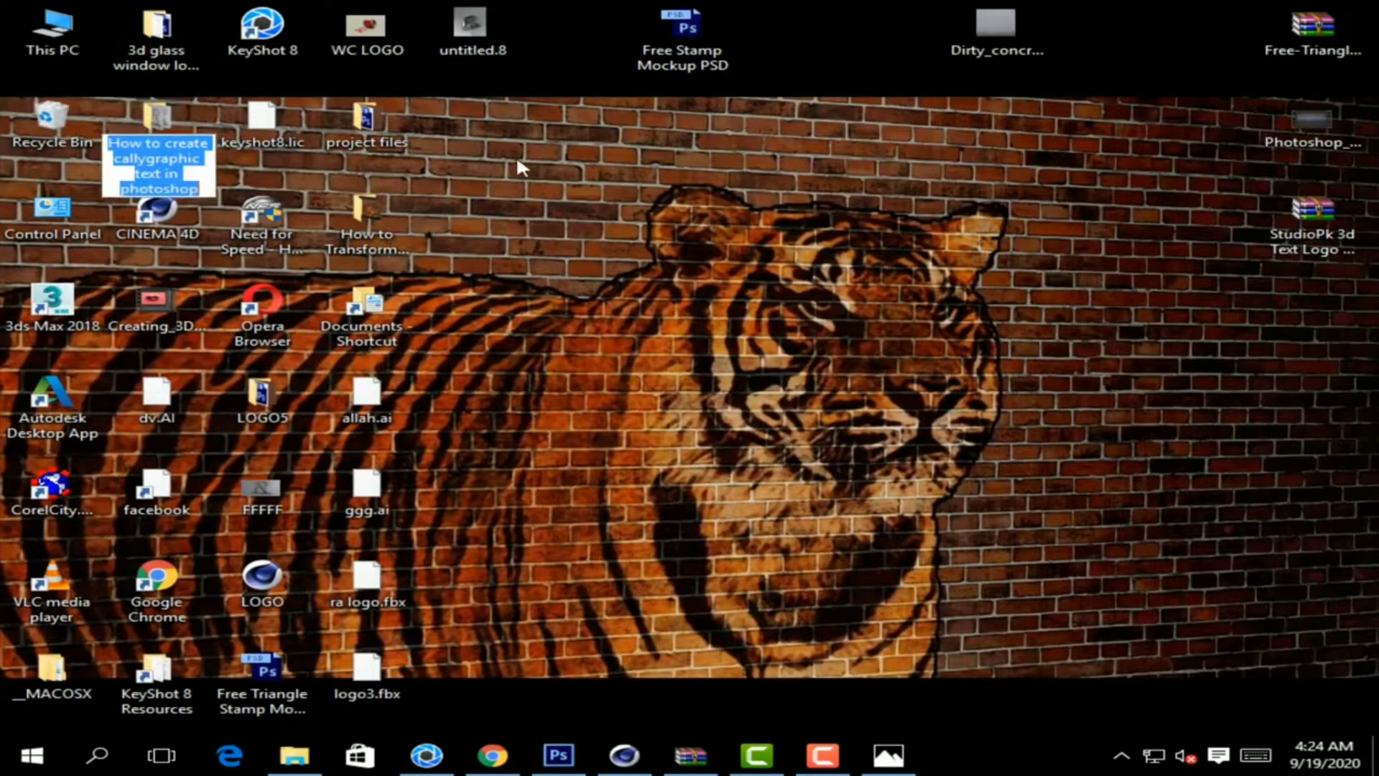
double_click(151, 139)
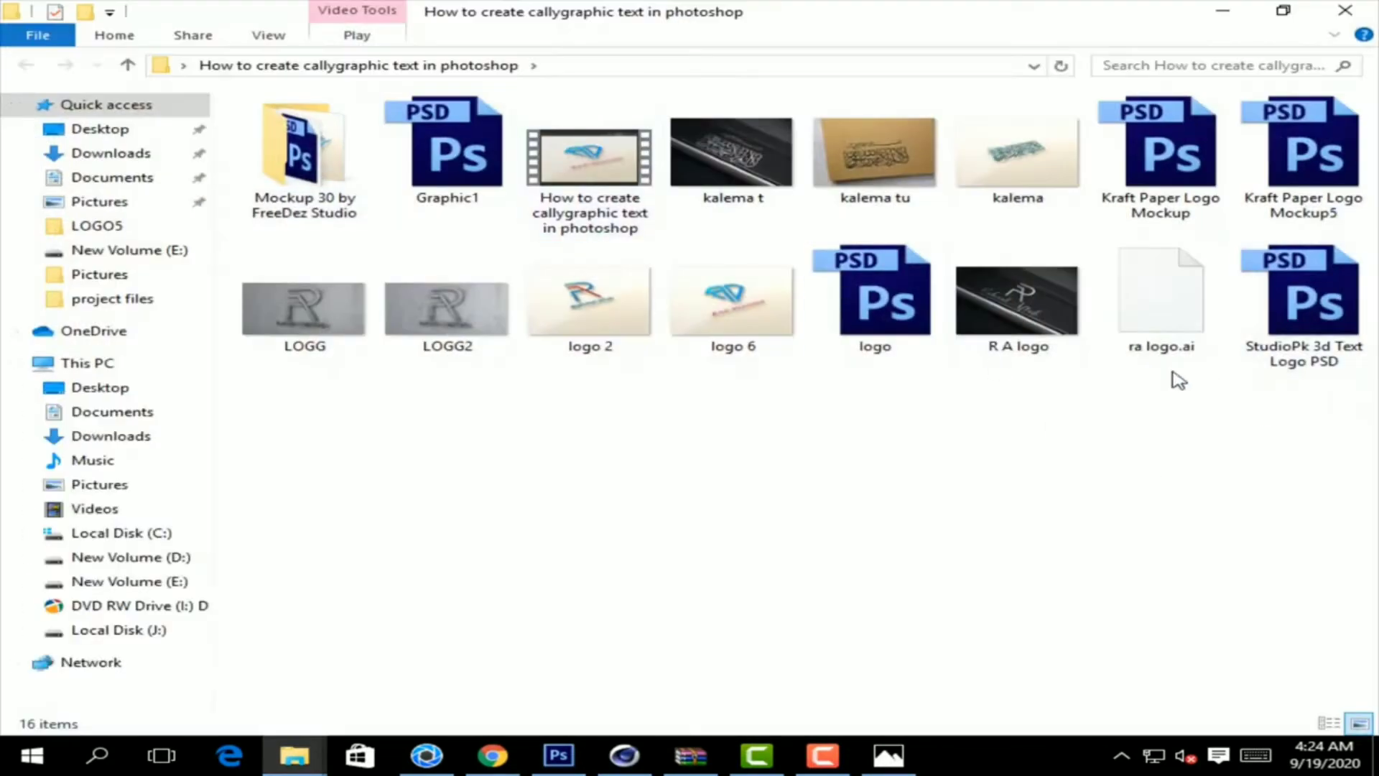
mouse_move(1160, 307)
drag(1190, 355, 530, 296)
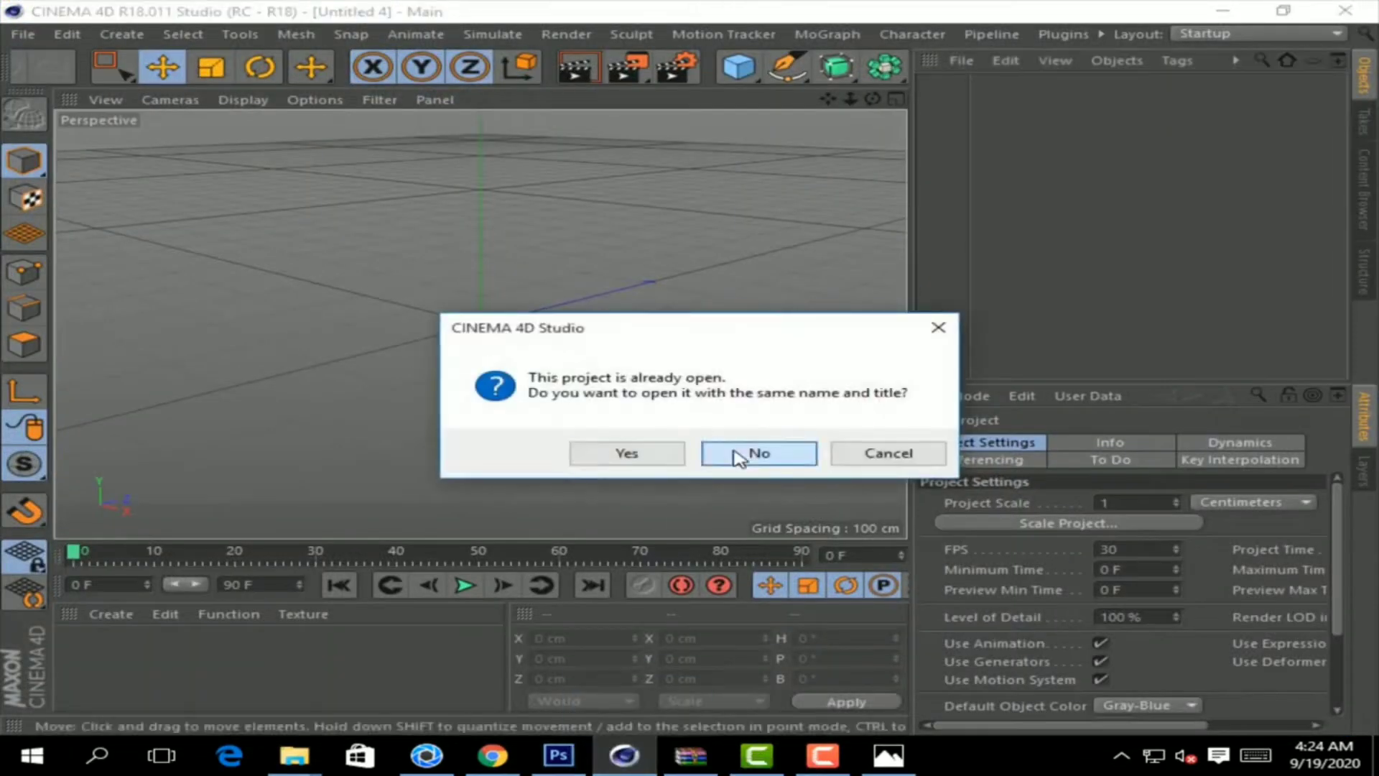
Step: Import the ra logo.ai Illustrator outline as a new object, not reopening under the same name
click(744, 452)
click(682, 674)
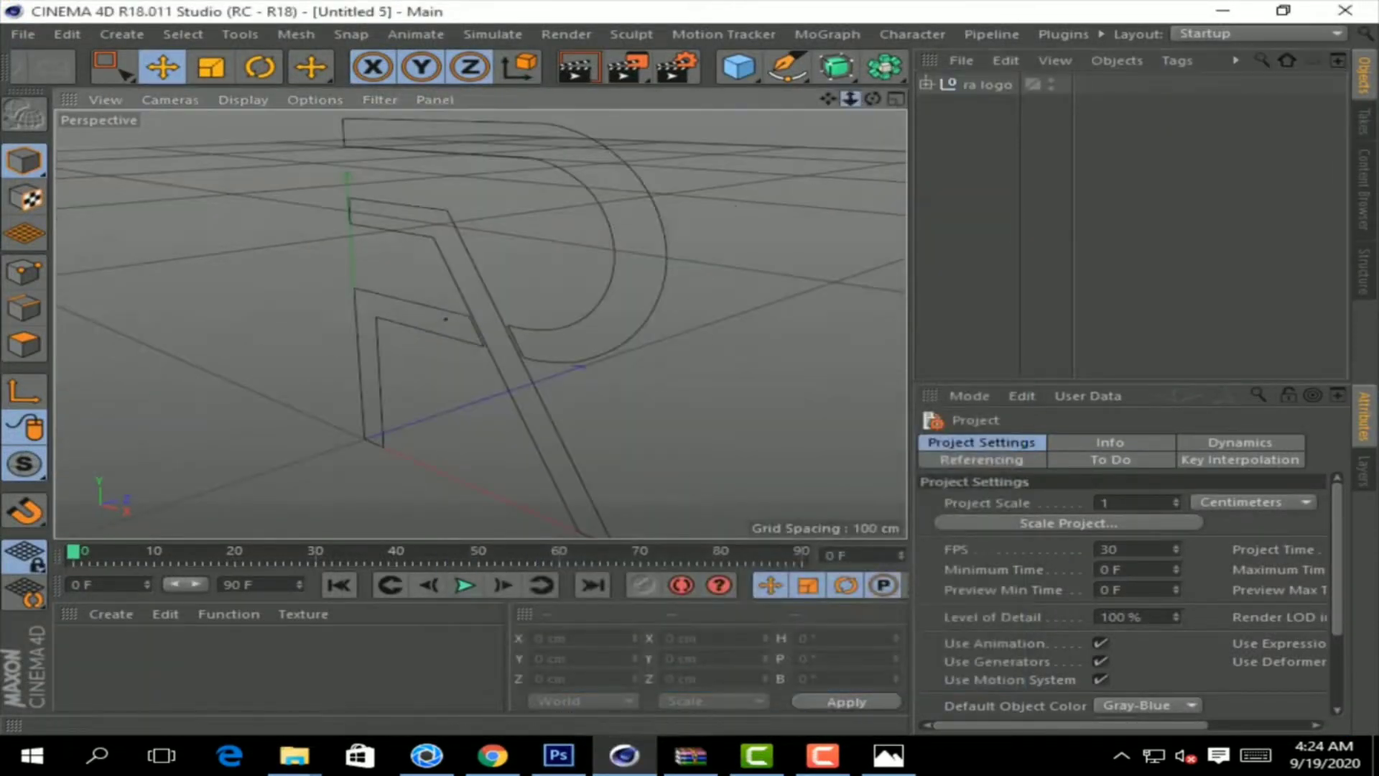
drag(873, 98, 859, 92)
Step: Select all ra logo child paths and connect them into one spline, ra logo.1
right_click(970, 81)
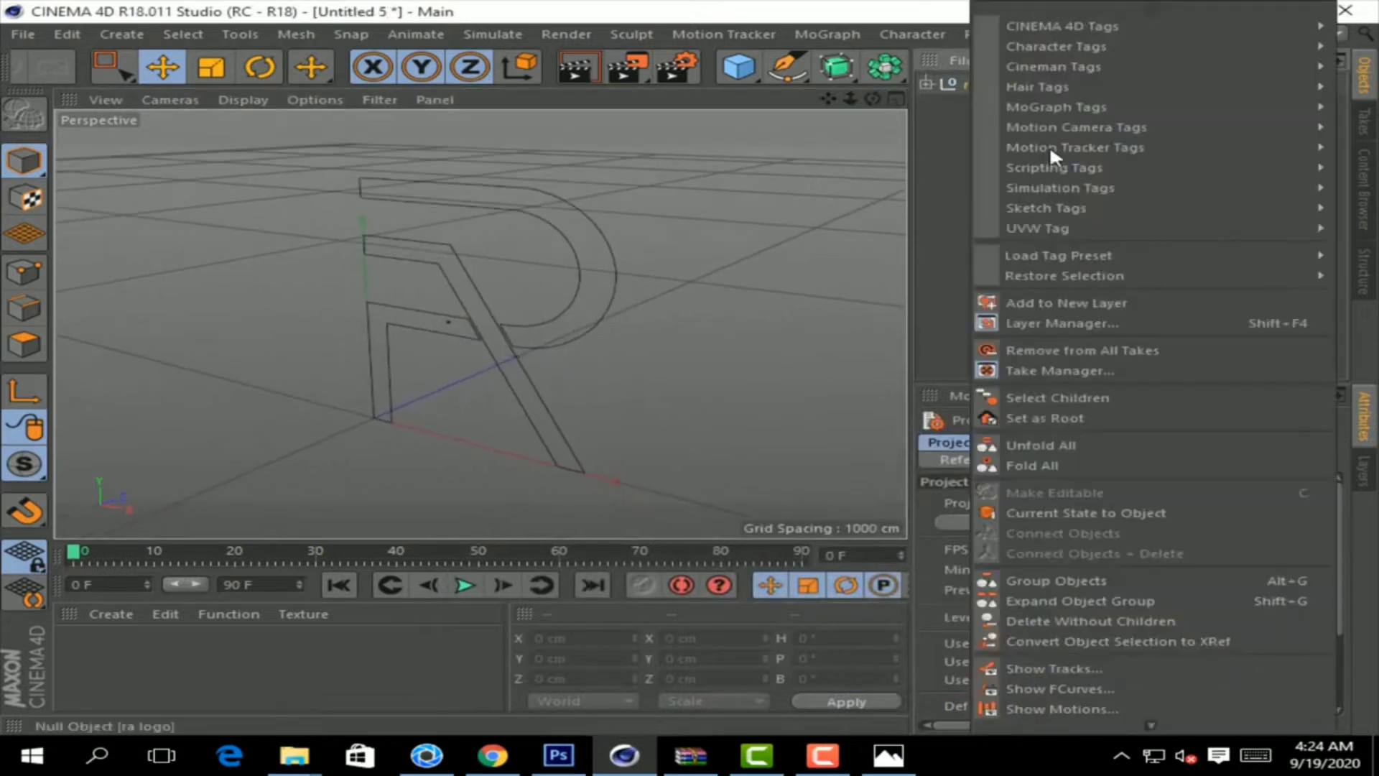
click(1075, 398)
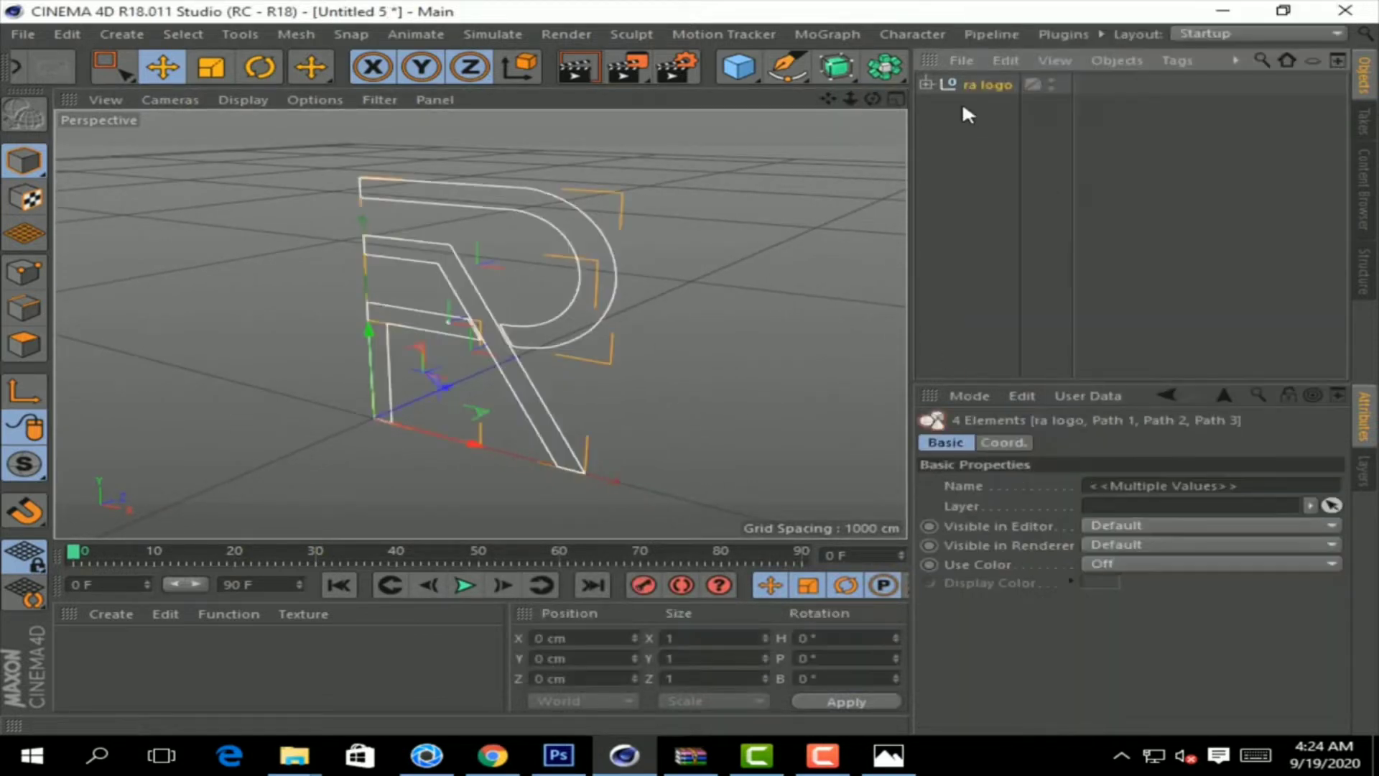
right_click(978, 84)
click(1049, 551)
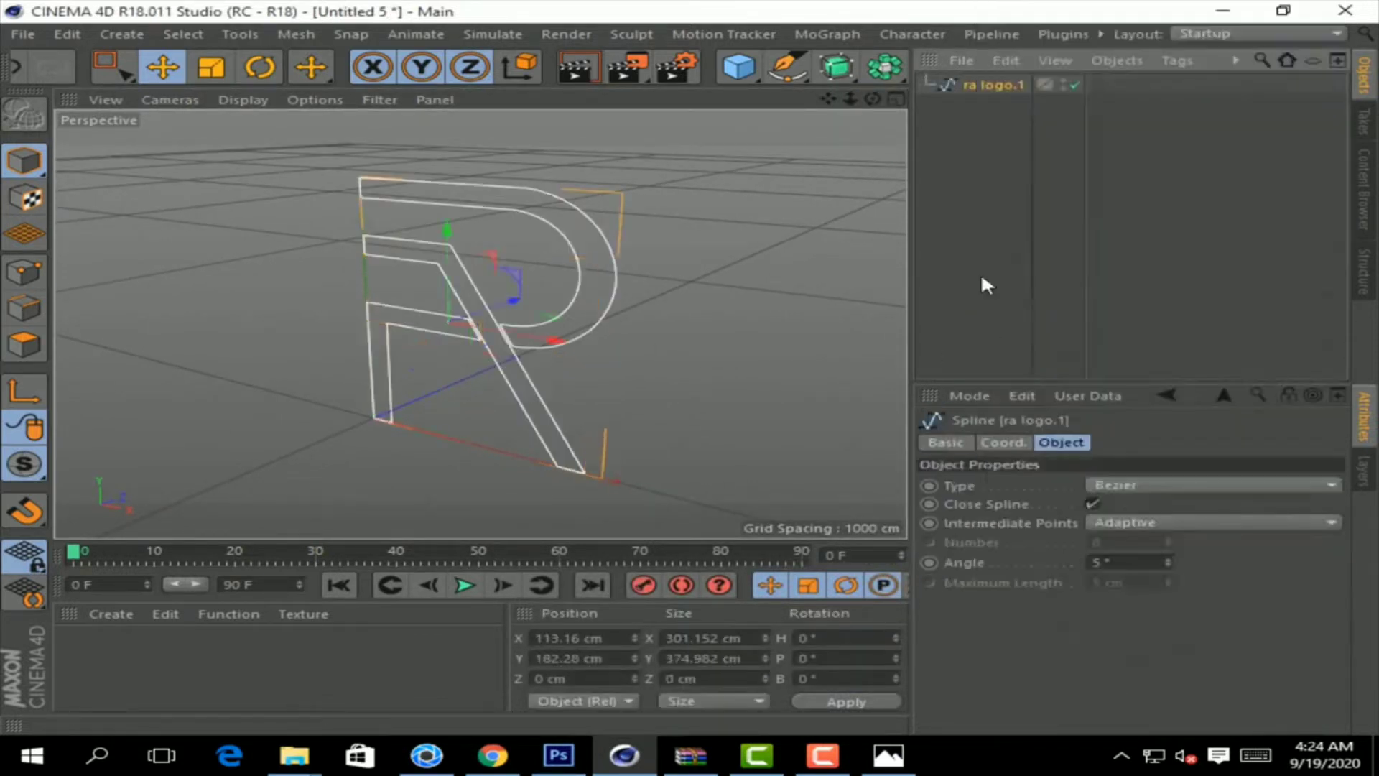
click(973, 170)
click(836, 67)
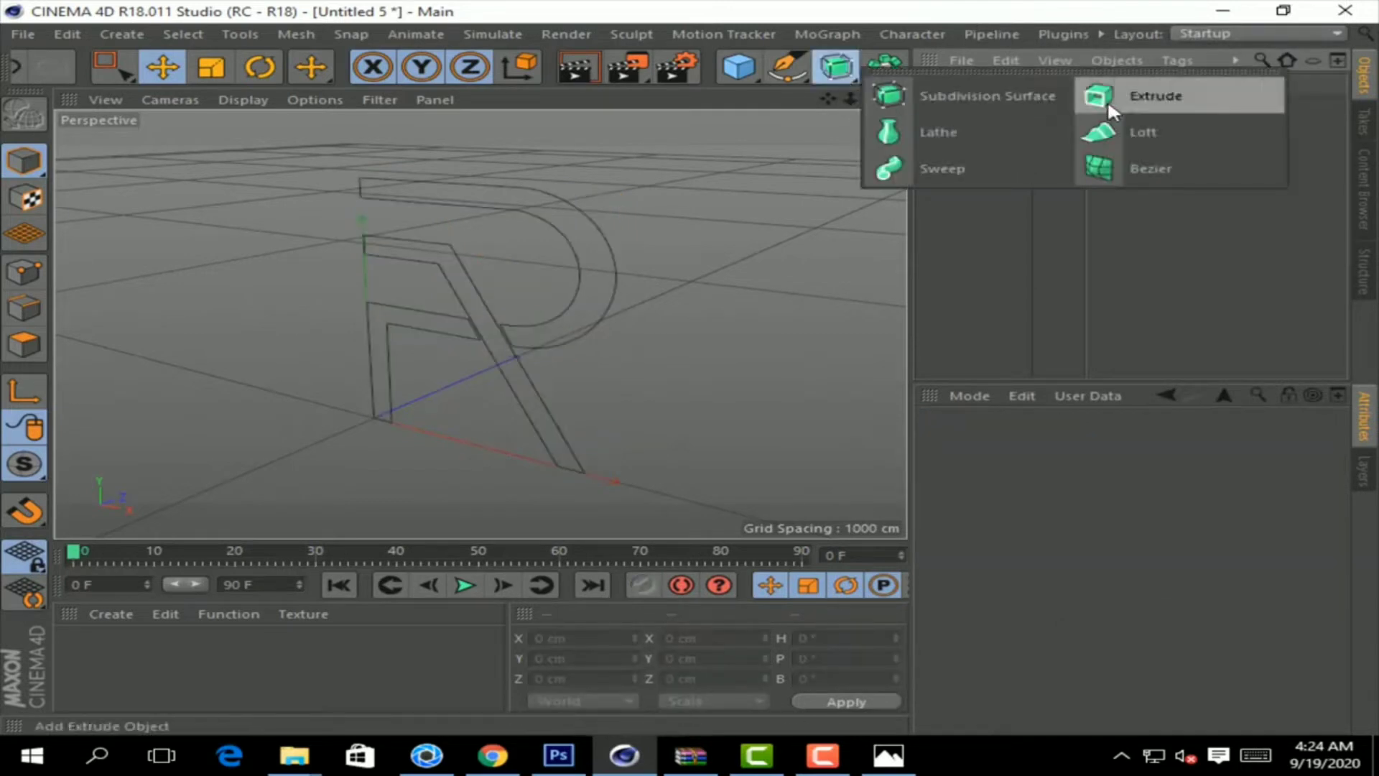
Step: Extrude ra logo.1 71 cm along Z and view it in Gouraud Shading (Lines)
click(1157, 95)
drag(1000, 90, 996, 85)
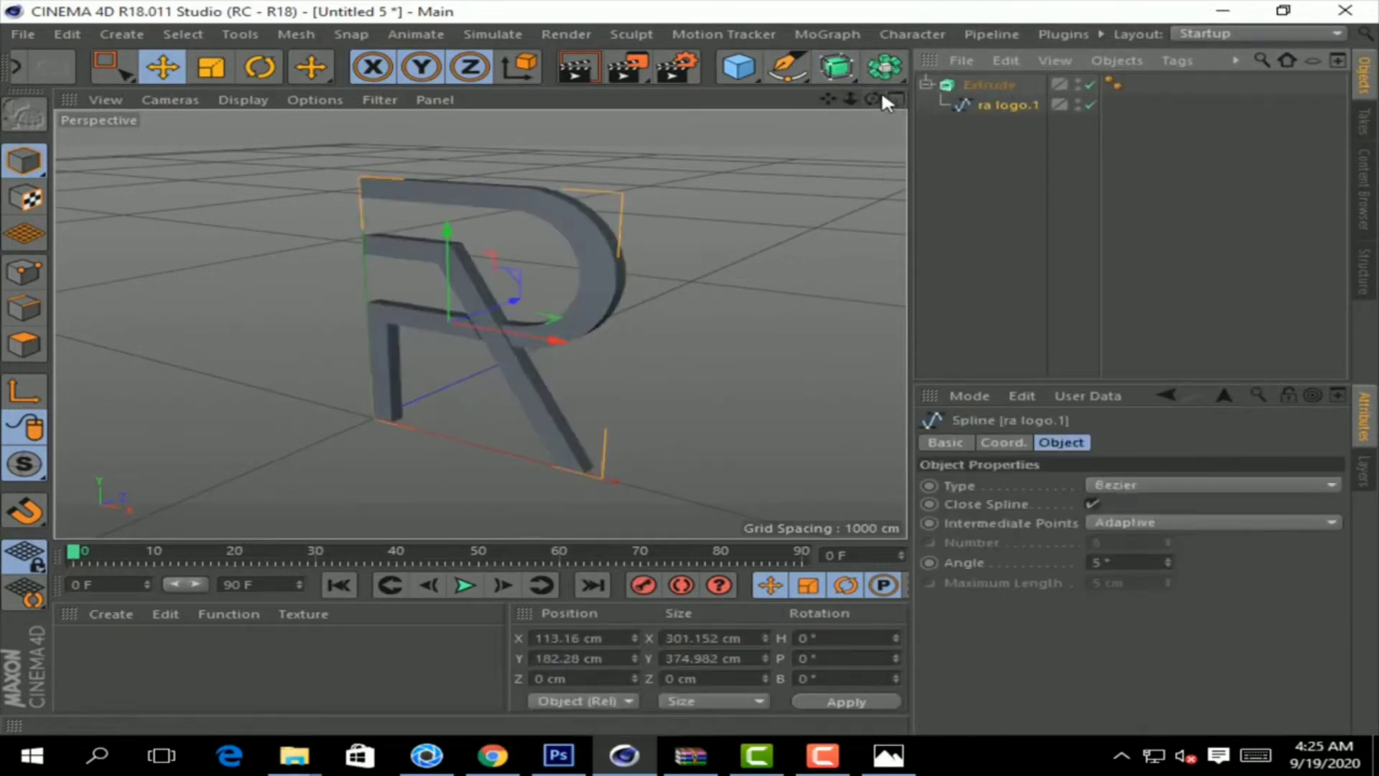
click(1027, 85)
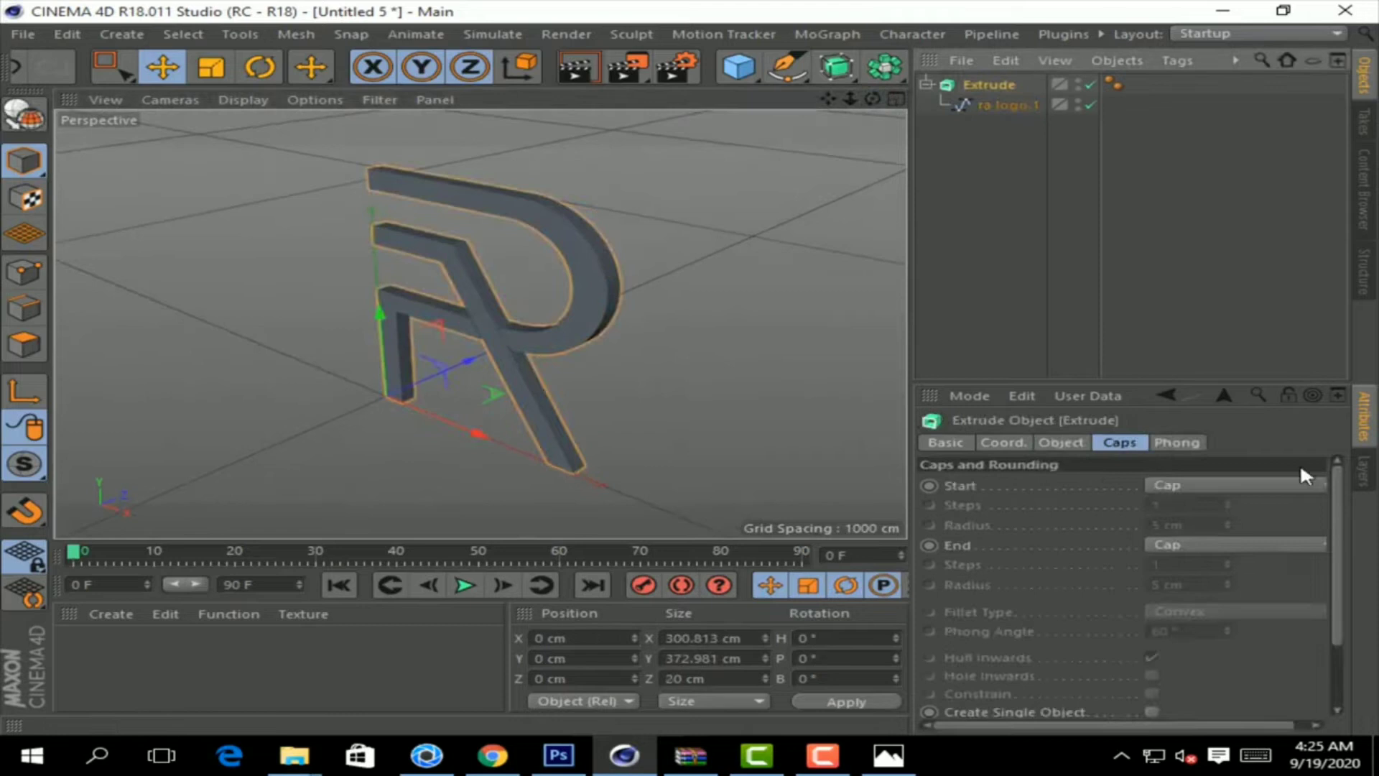
click(1067, 440)
drag(1334, 484, 963, 211)
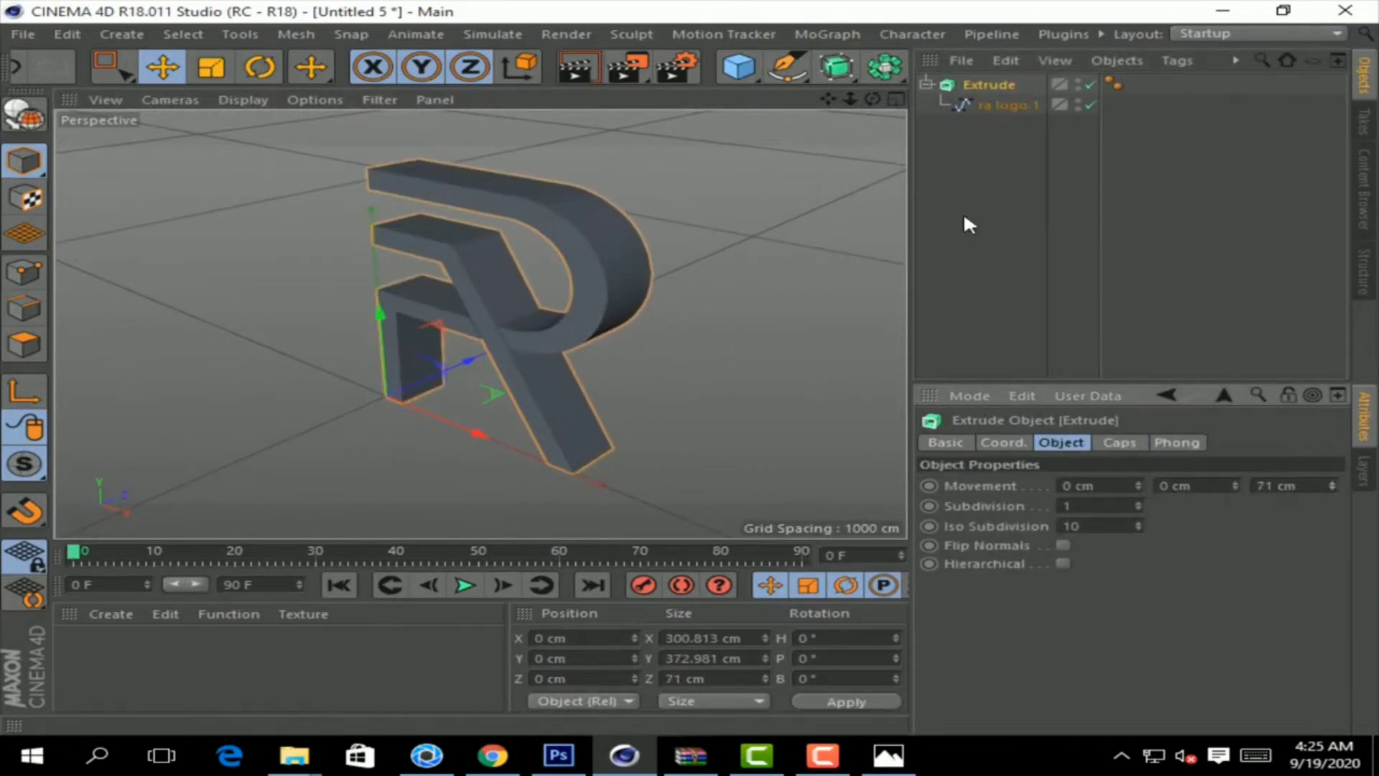
drag(876, 98, 323, 74)
click(242, 99)
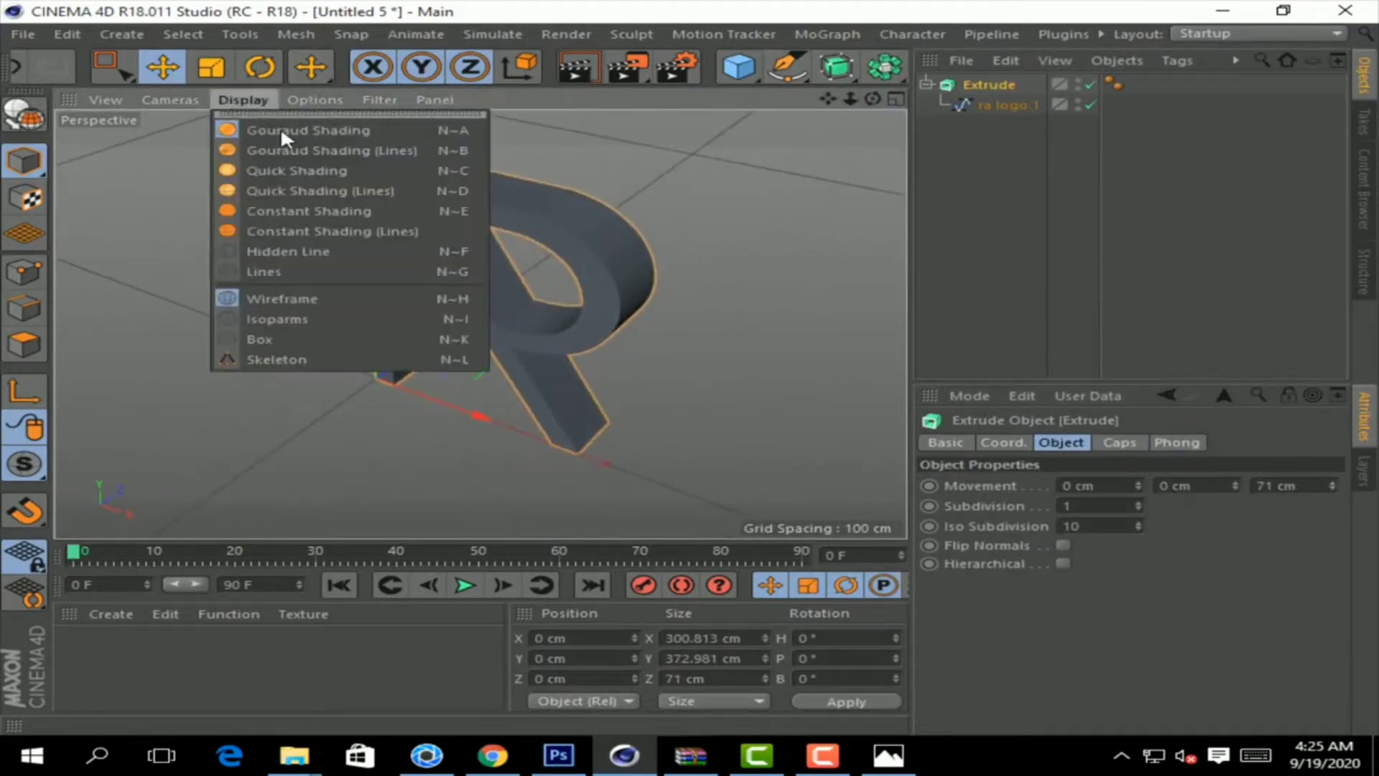
click(288, 143)
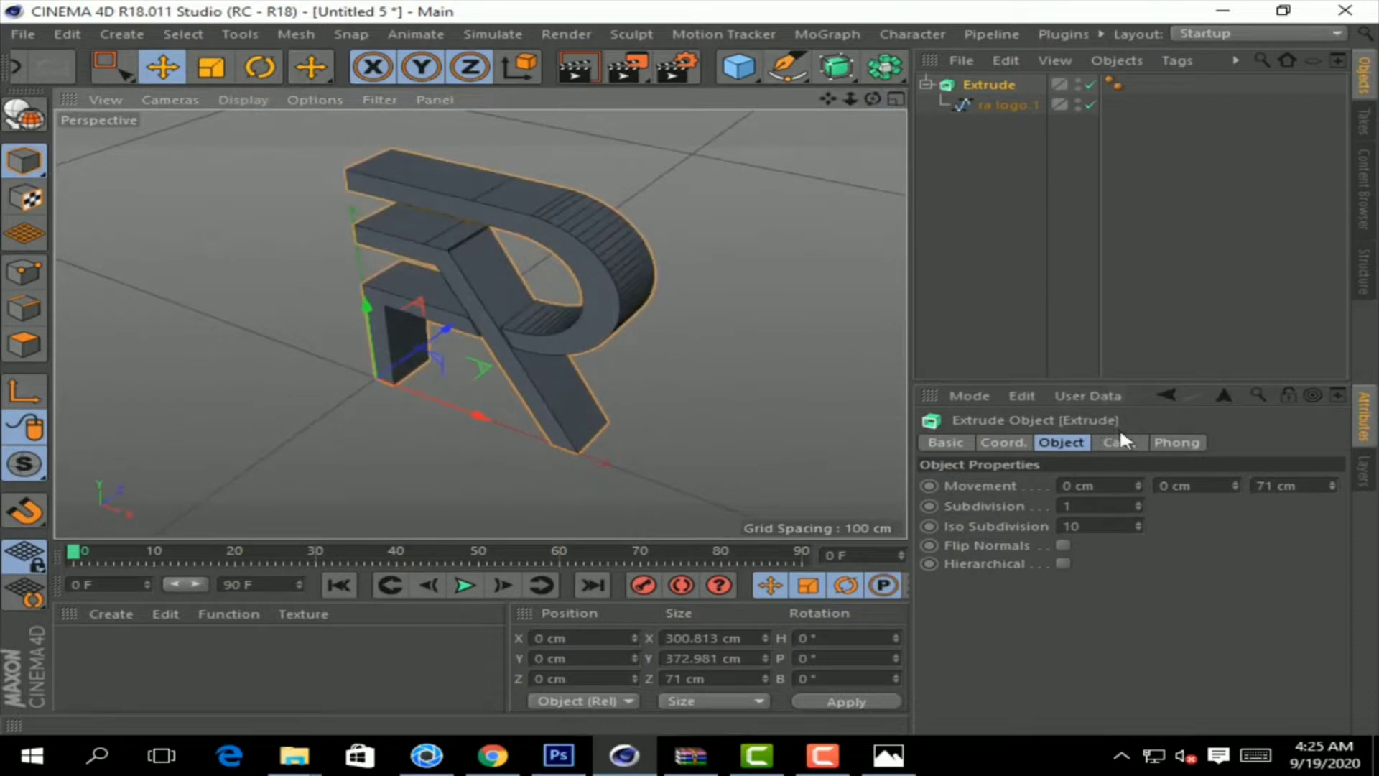
Step: Set the ra logo.1 spline's intermediate points to Subdivided
click(995, 104)
click(1124, 522)
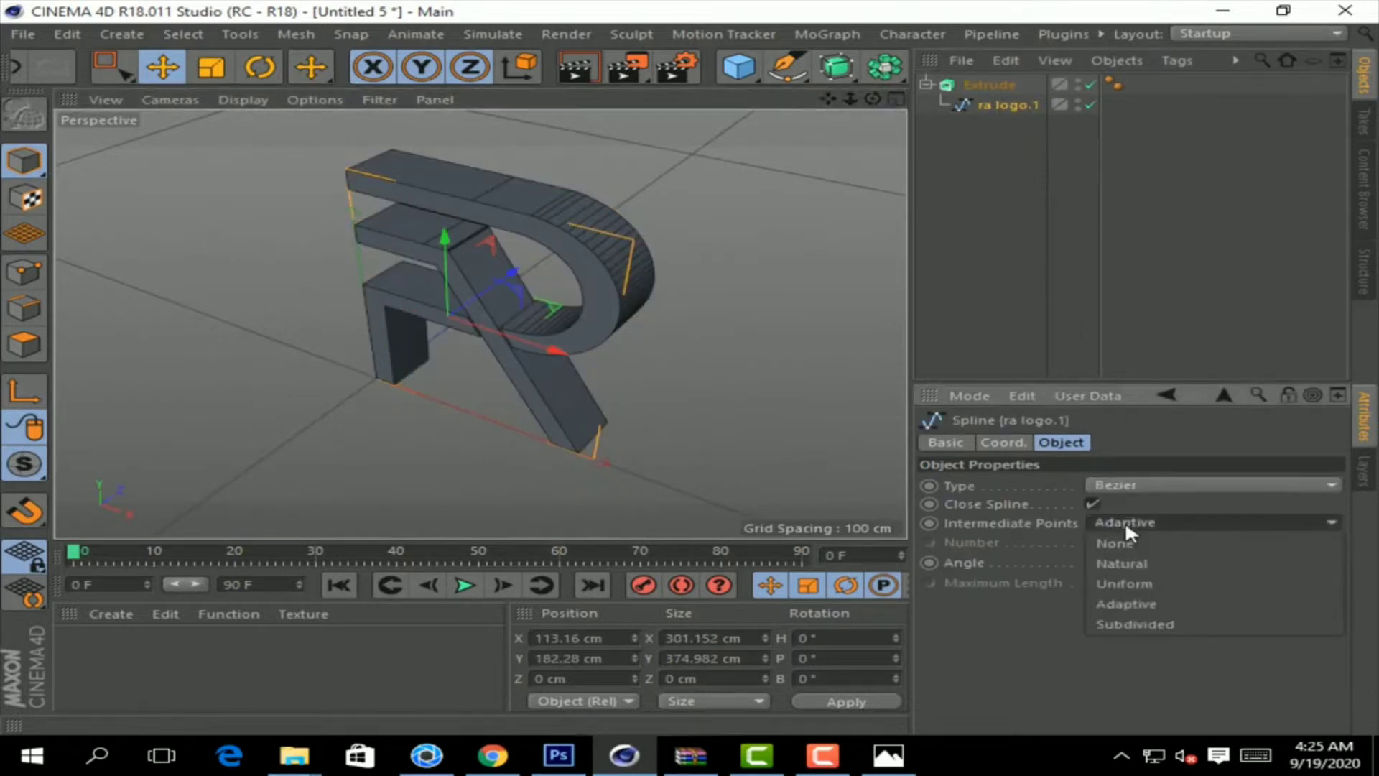
click(1149, 622)
click(971, 84)
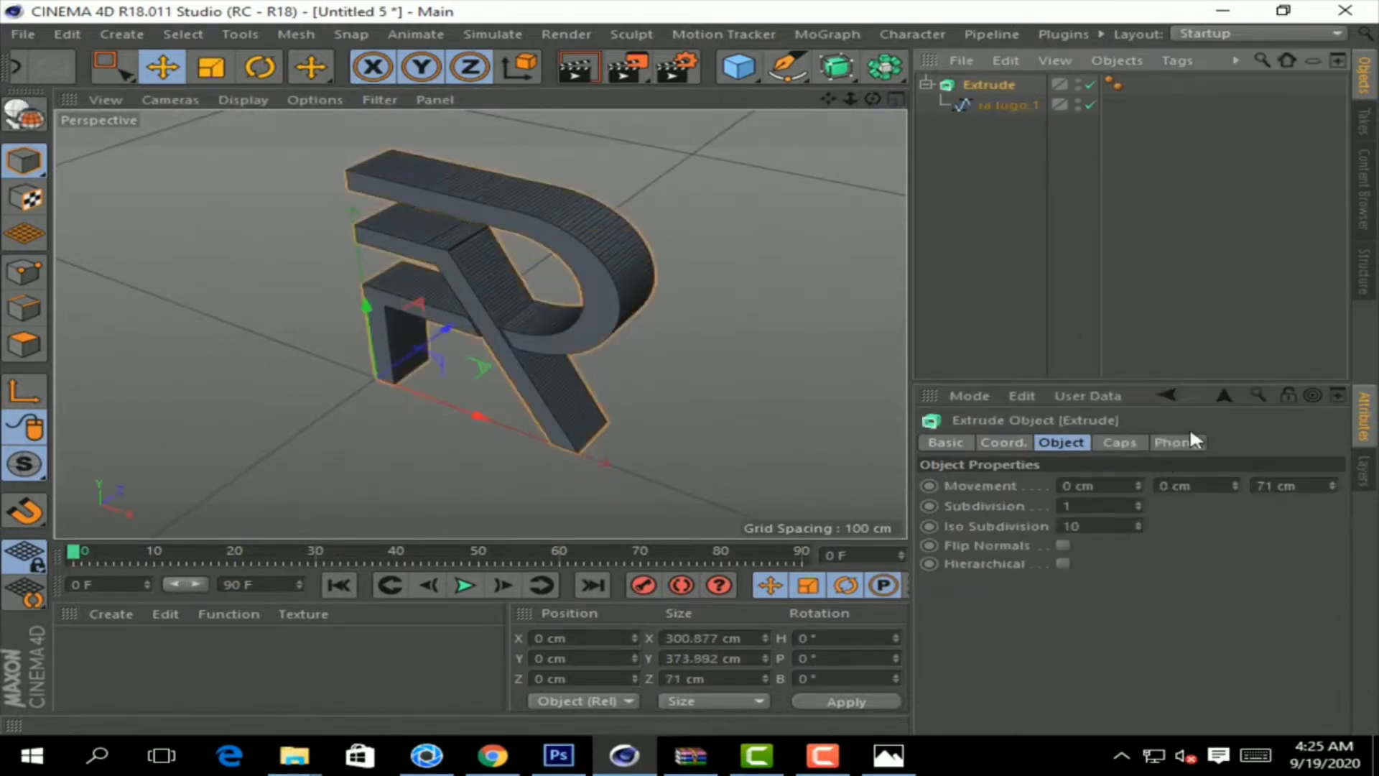
click(1117, 443)
Step: Make the Extrude caps Quadrangles on a Regular Grid with a smaller grid width
drag(1335, 573, 1335, 646)
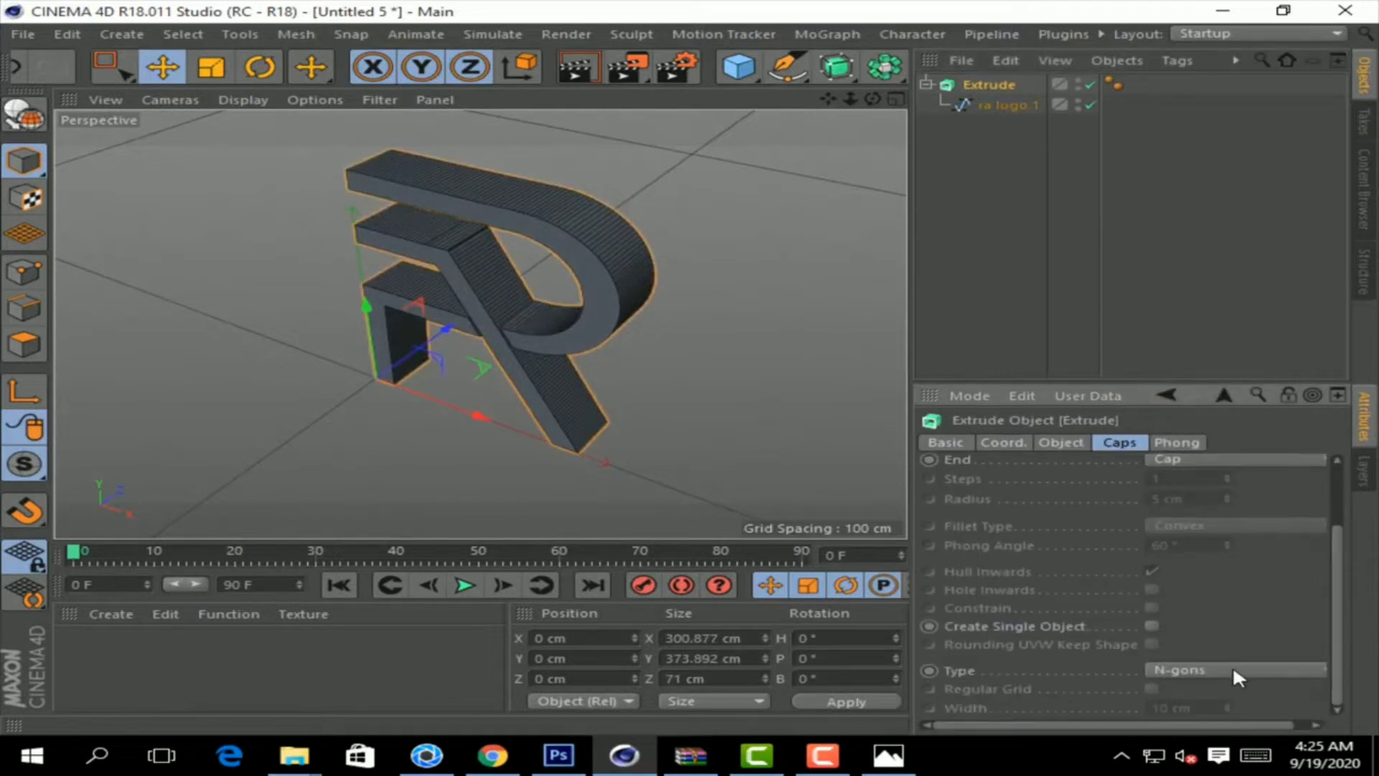
click(1232, 668)
click(1199, 629)
click(1247, 672)
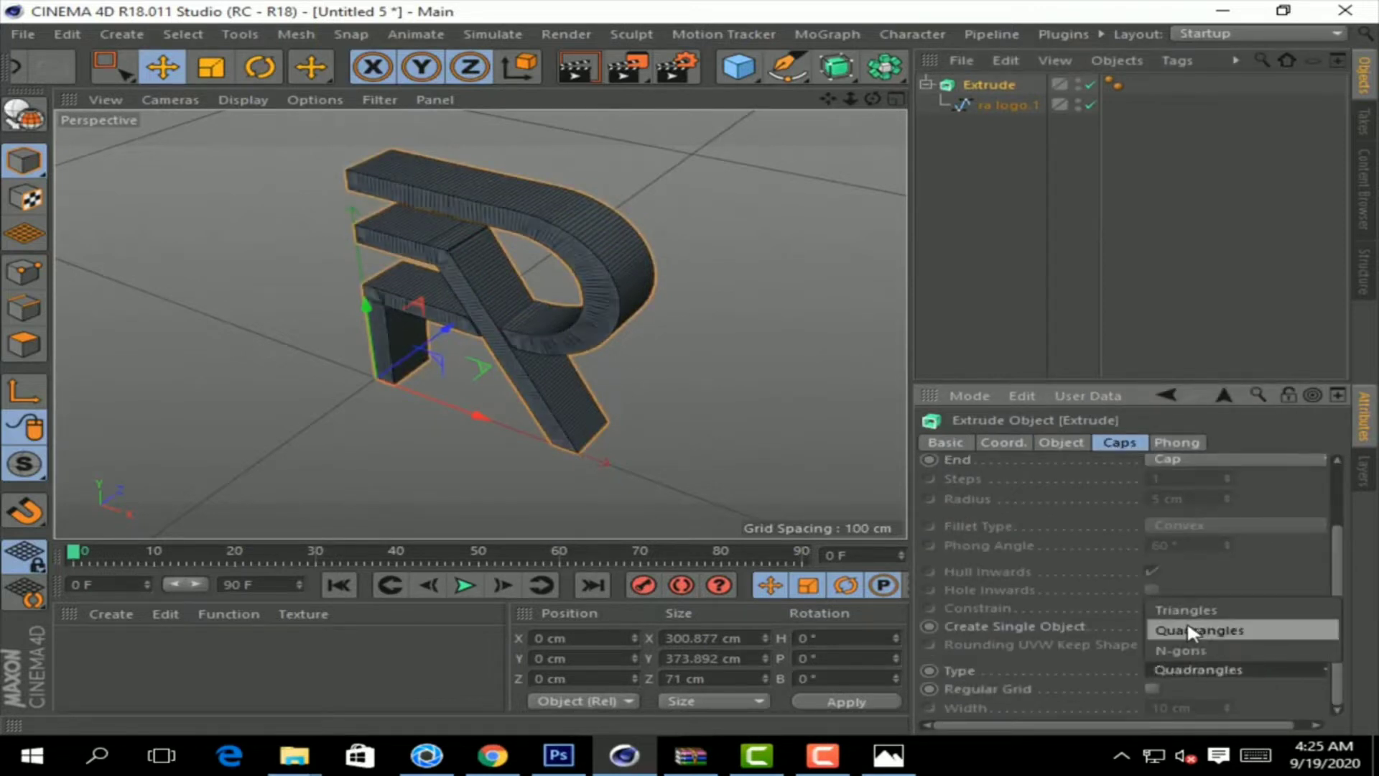
click(1187, 622)
click(1151, 688)
click(1226, 707)
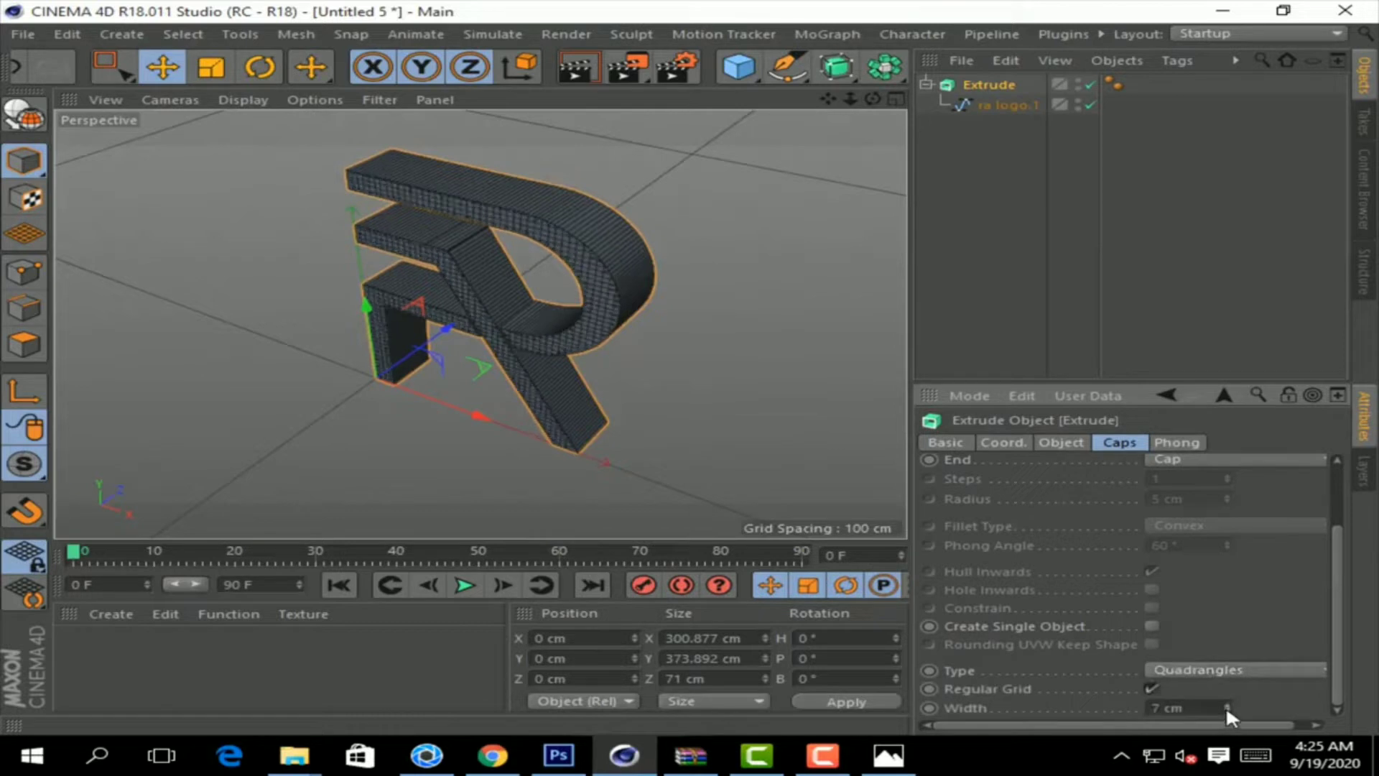
Step: Raise the extrusion subdivisions to 6 and switch the viewport back to smooth shading
click(973, 84)
click(1060, 442)
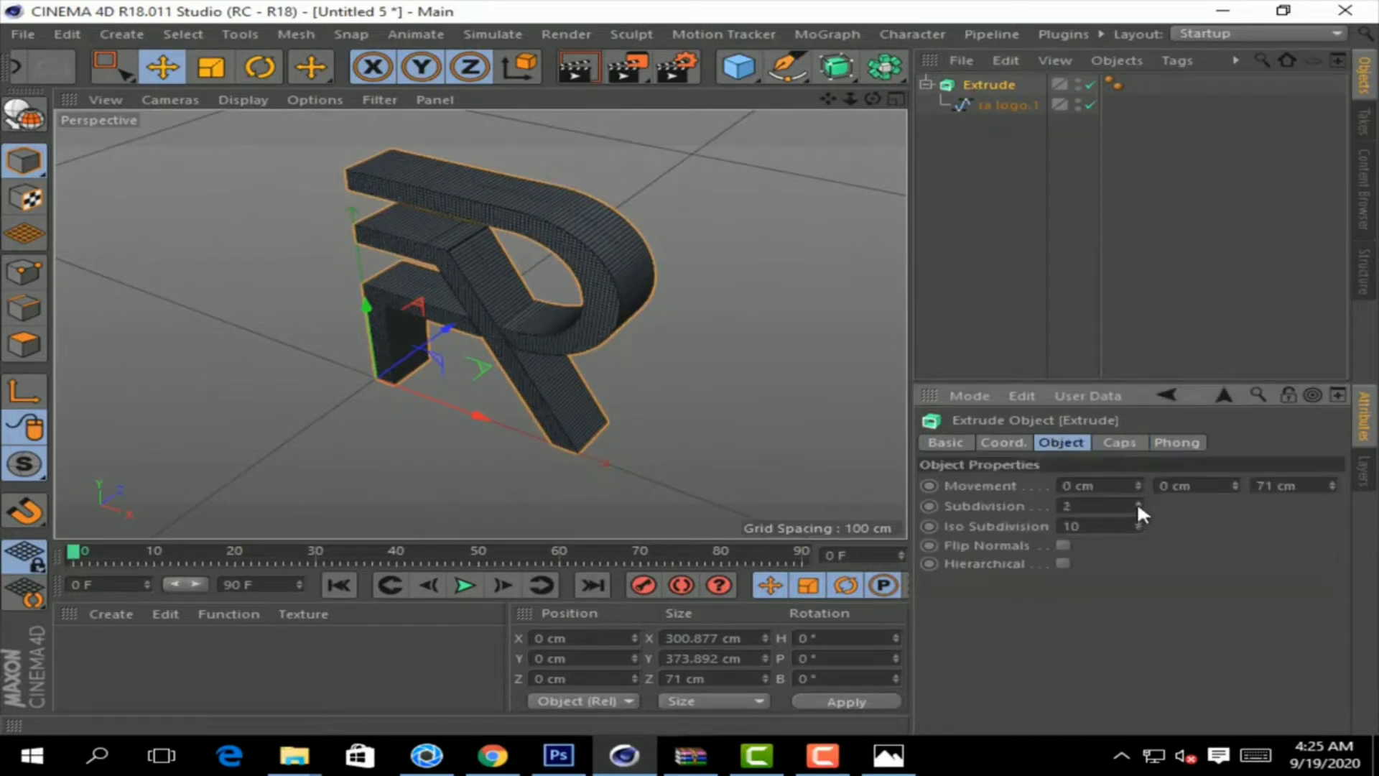
click(1140, 503)
click(1141, 504)
drag(872, 99, 805, 122)
click(243, 99)
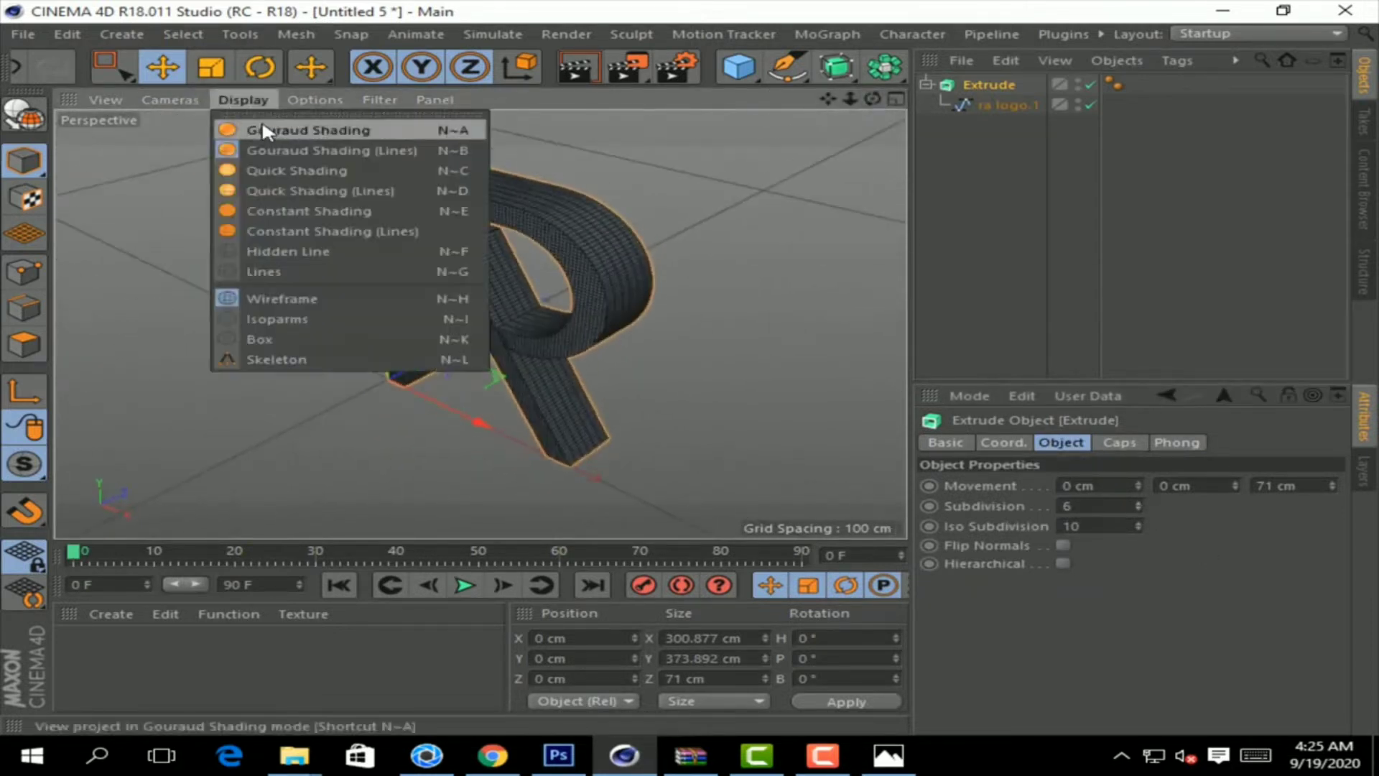
click(262, 126)
Step: Give both start and end caps Fillet Caps with 4 steps and 2 cm radius
click(1127, 442)
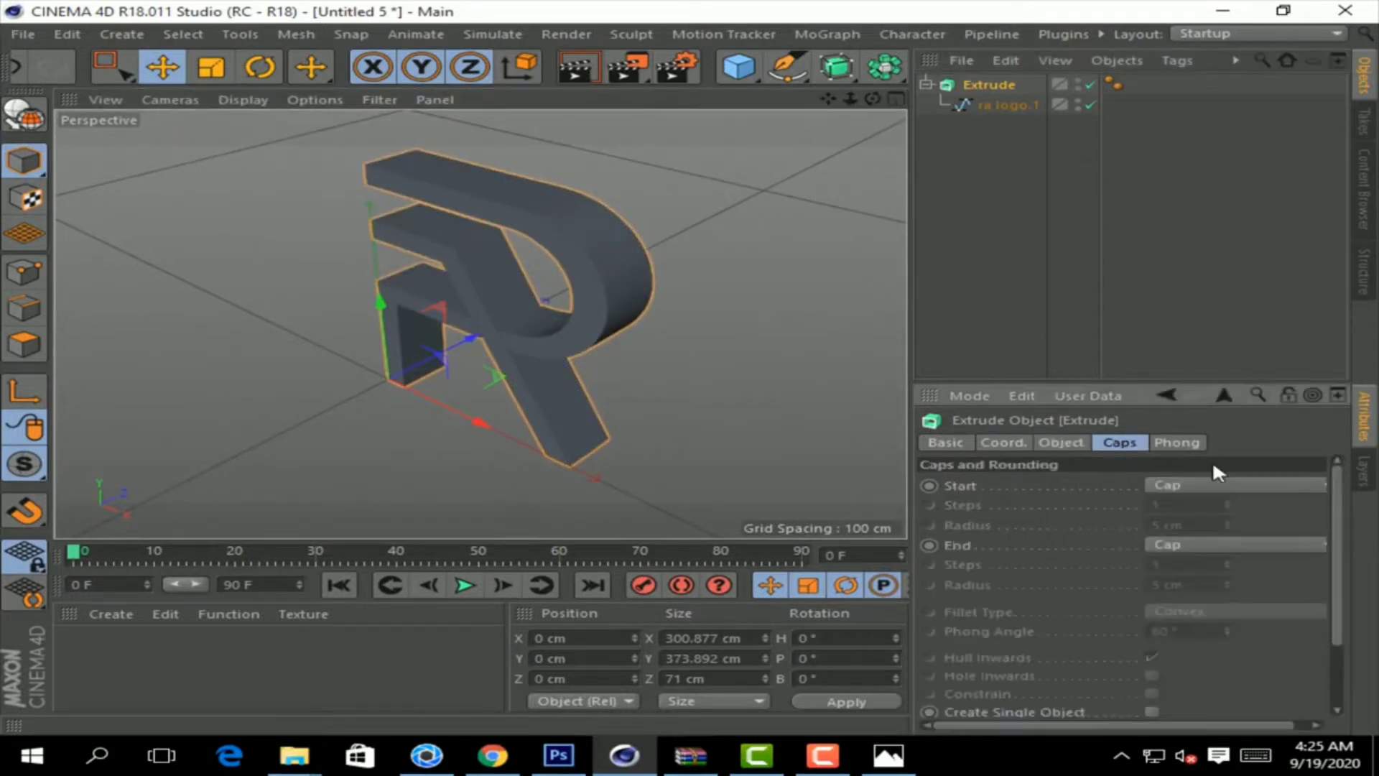
click(1212, 485)
click(1206, 566)
click(1199, 544)
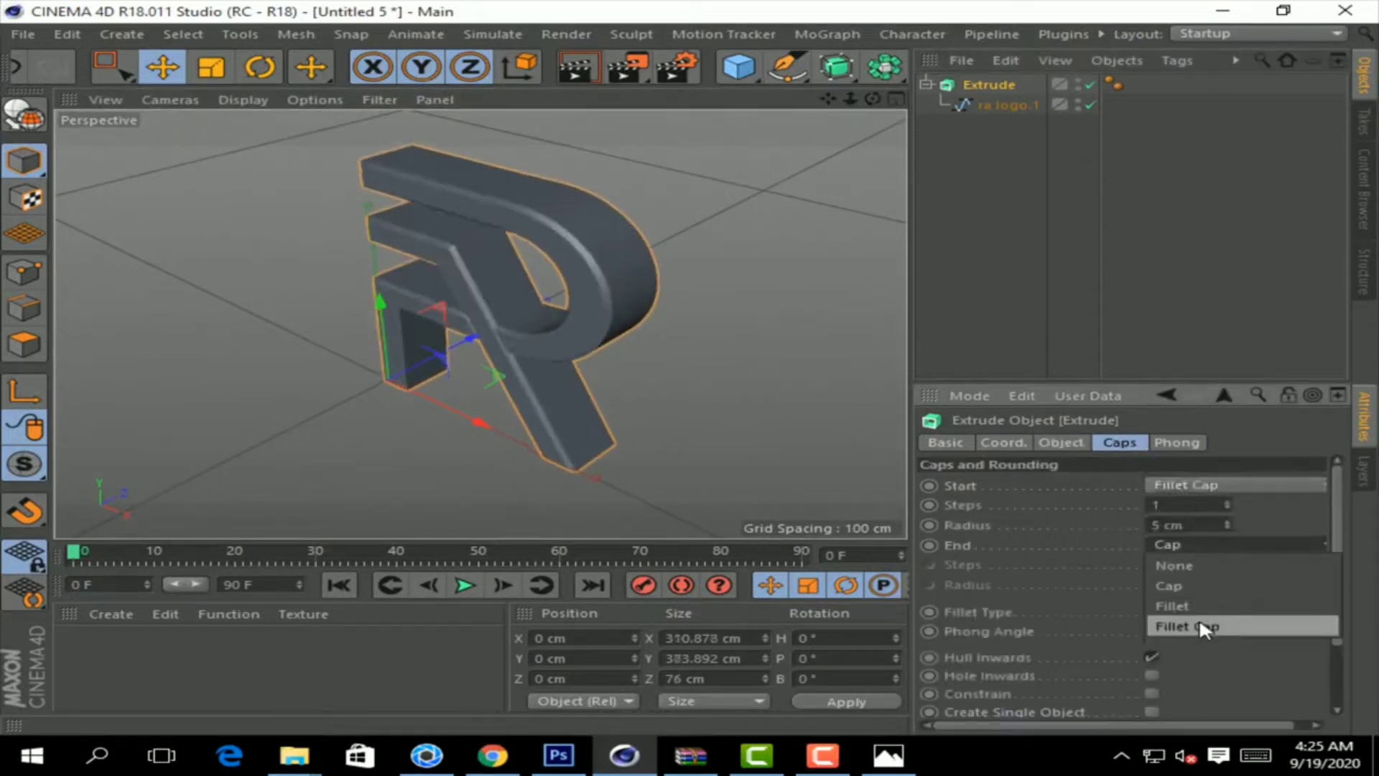
click(1199, 623)
click(1228, 502)
click(1227, 502)
click(1226, 528)
click(1227, 528)
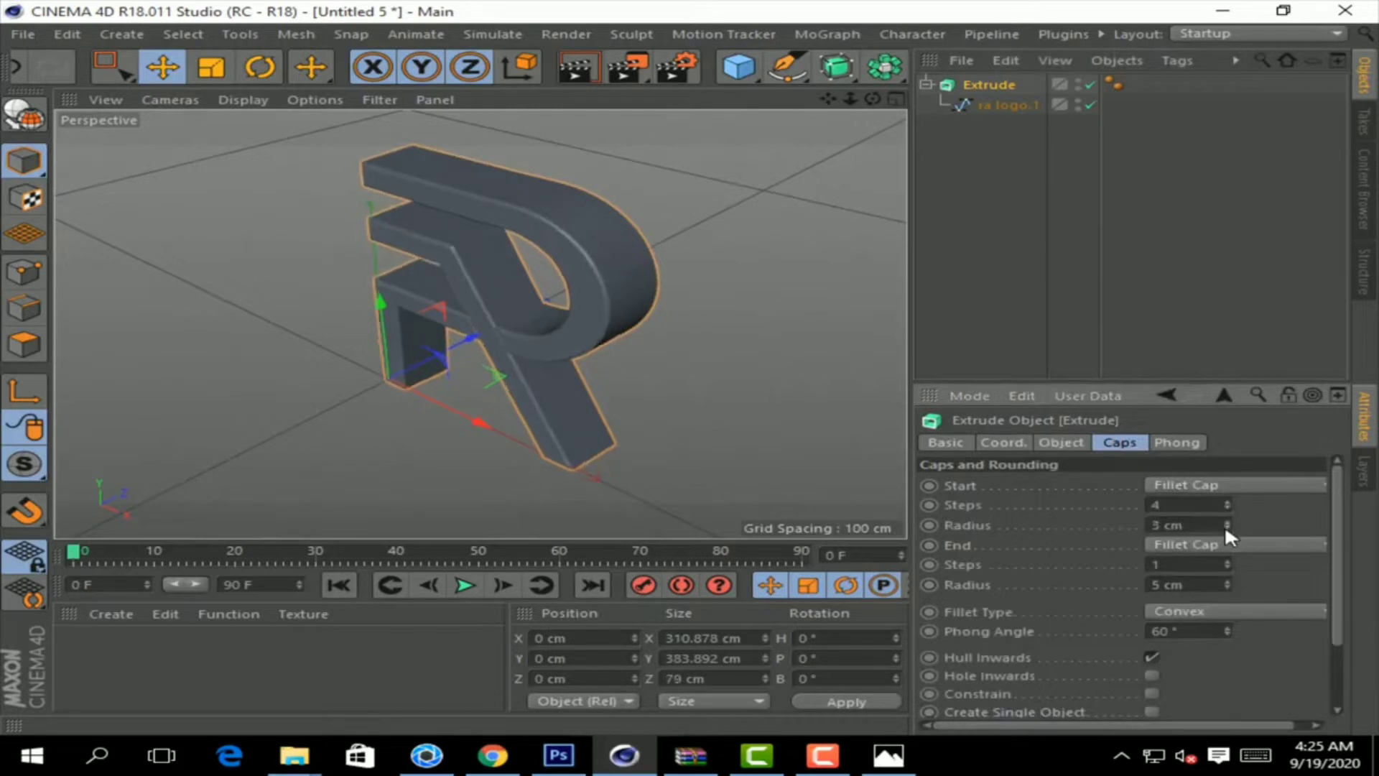
click(1228, 563)
click(1228, 563)
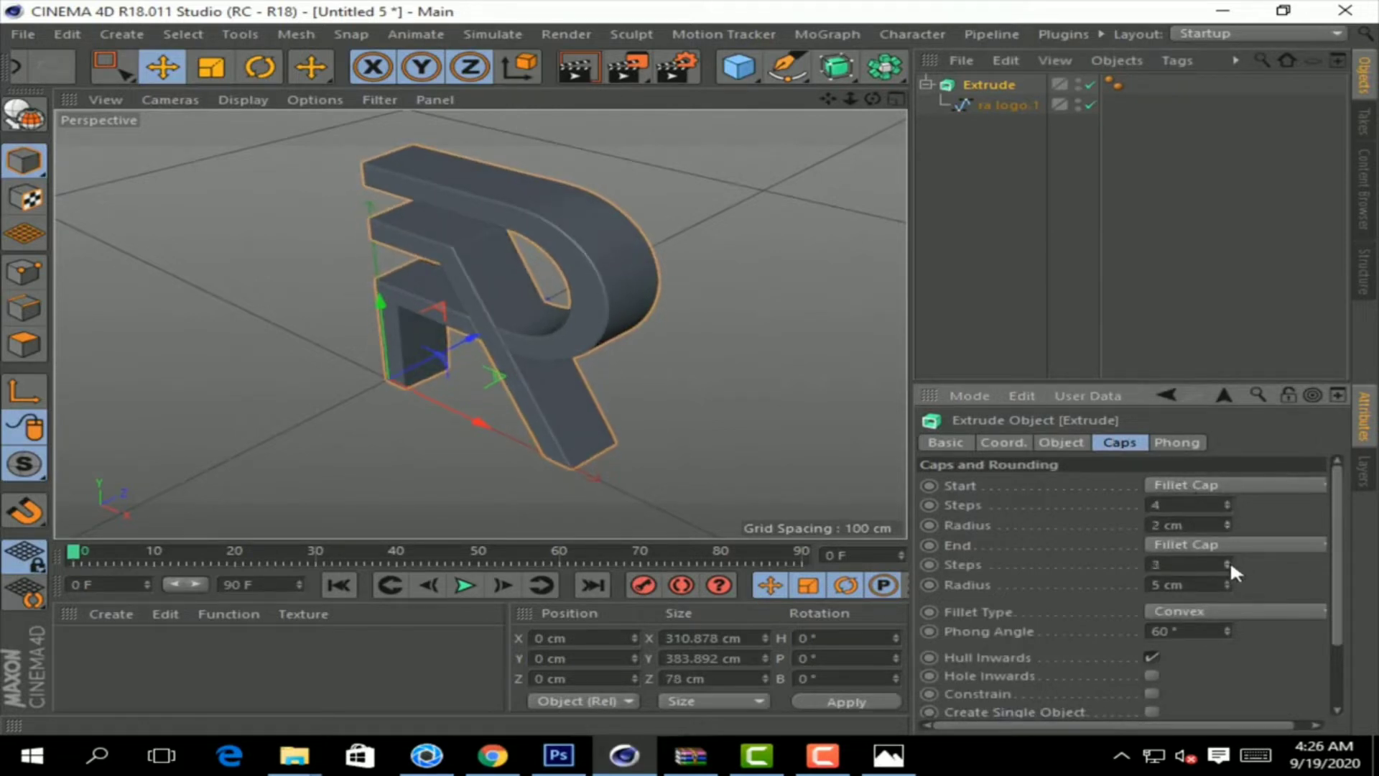
click(1227, 587)
click(1227, 587)
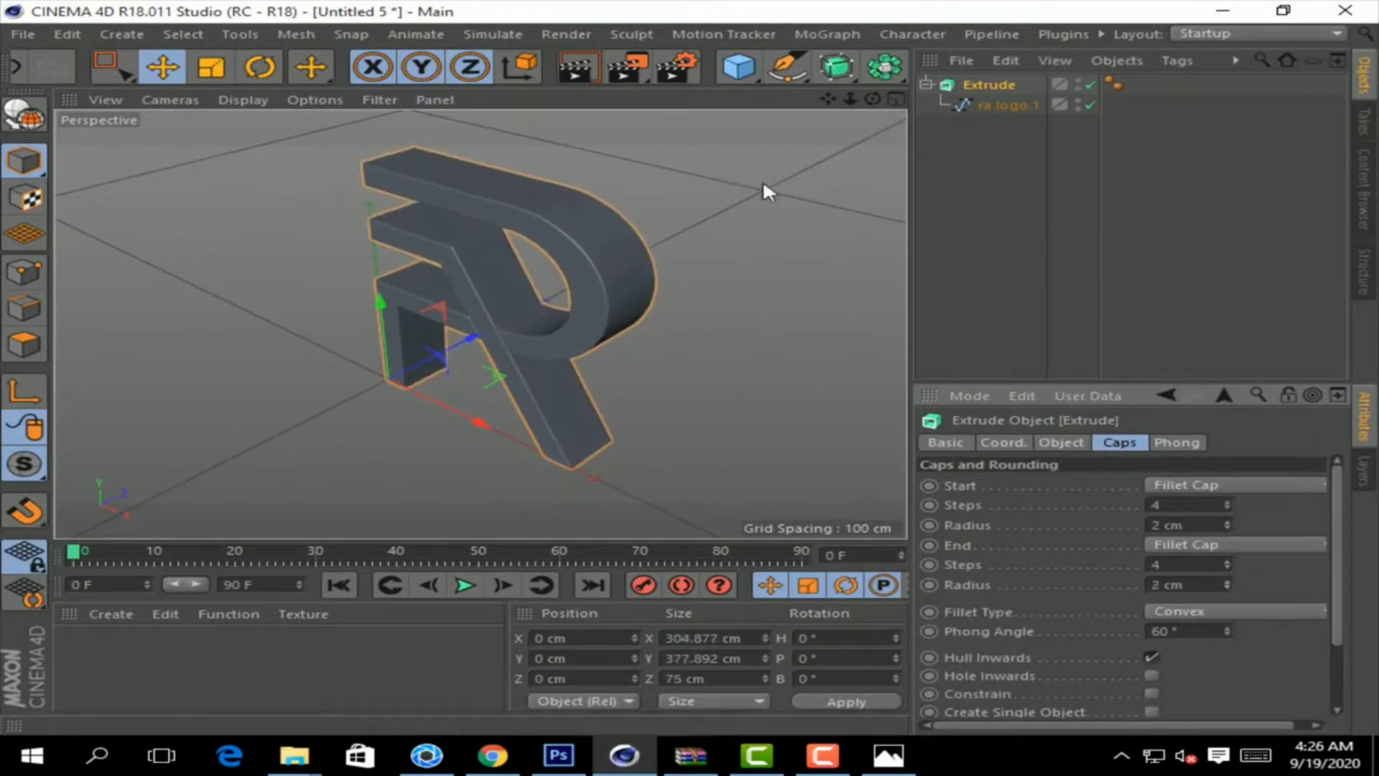
click(985, 97)
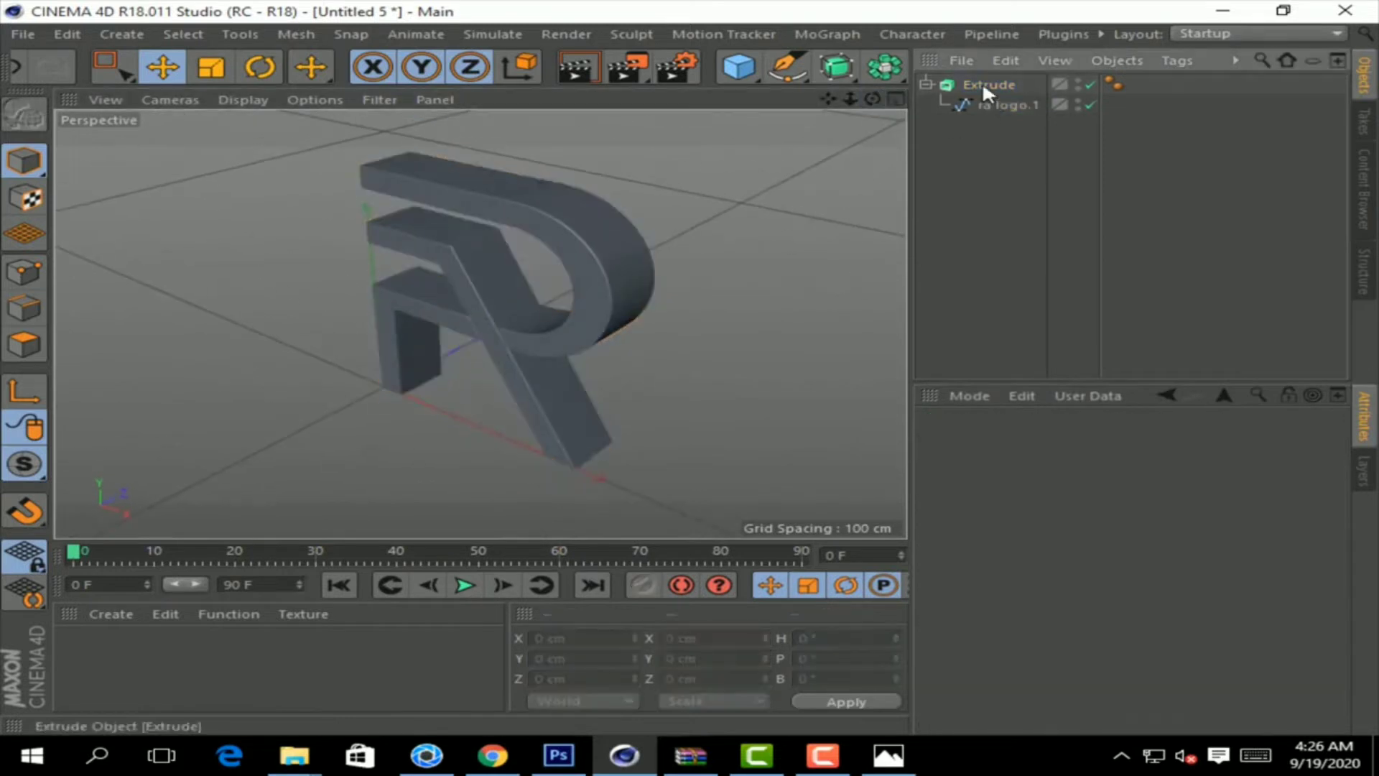
Step: Duplicate the Extrude together with its spline
ctrl+drag(975, 141, 974, 135)
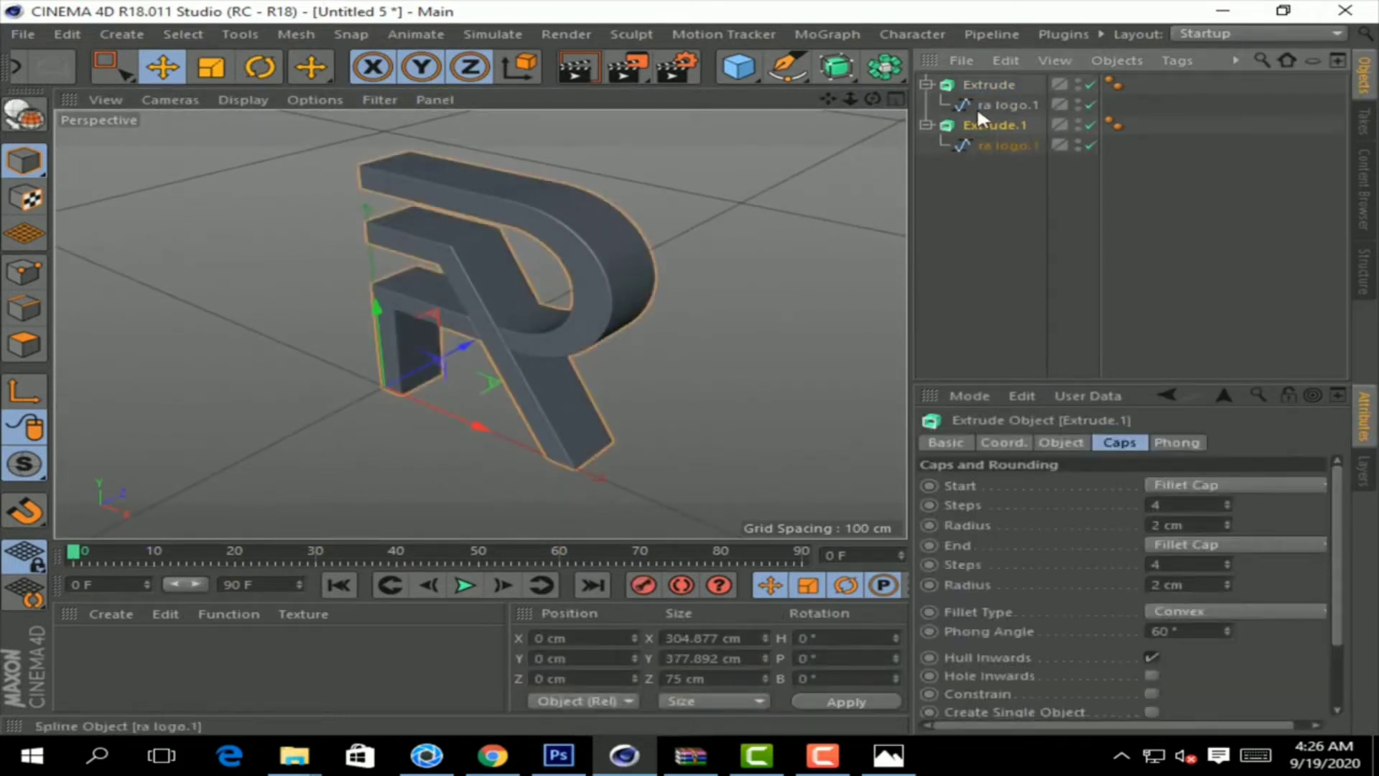
click(72, 32)
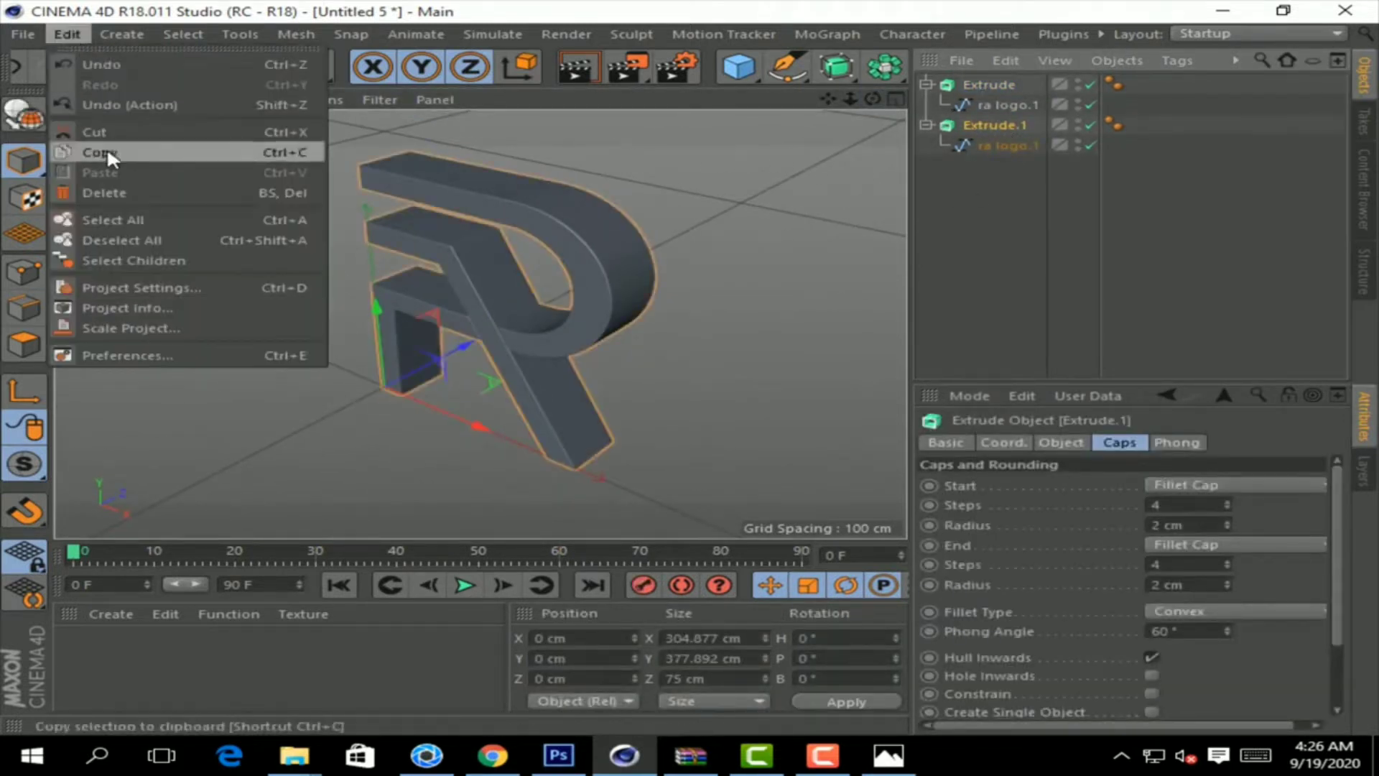
click(97, 152)
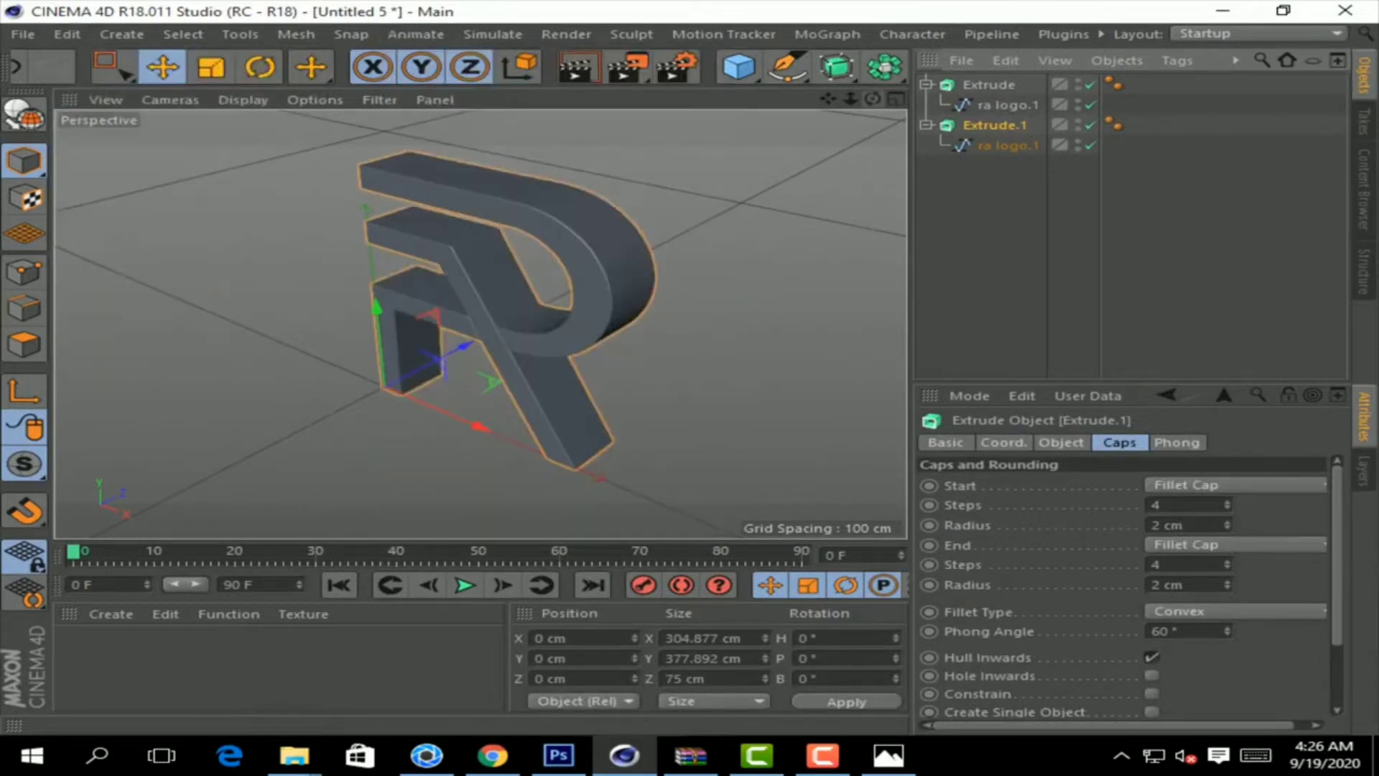
drag(873, 99, 848, 108)
Step: Set the copy's start and end fillet radius to 3 cm and depth to 74 cm
click(1227, 522)
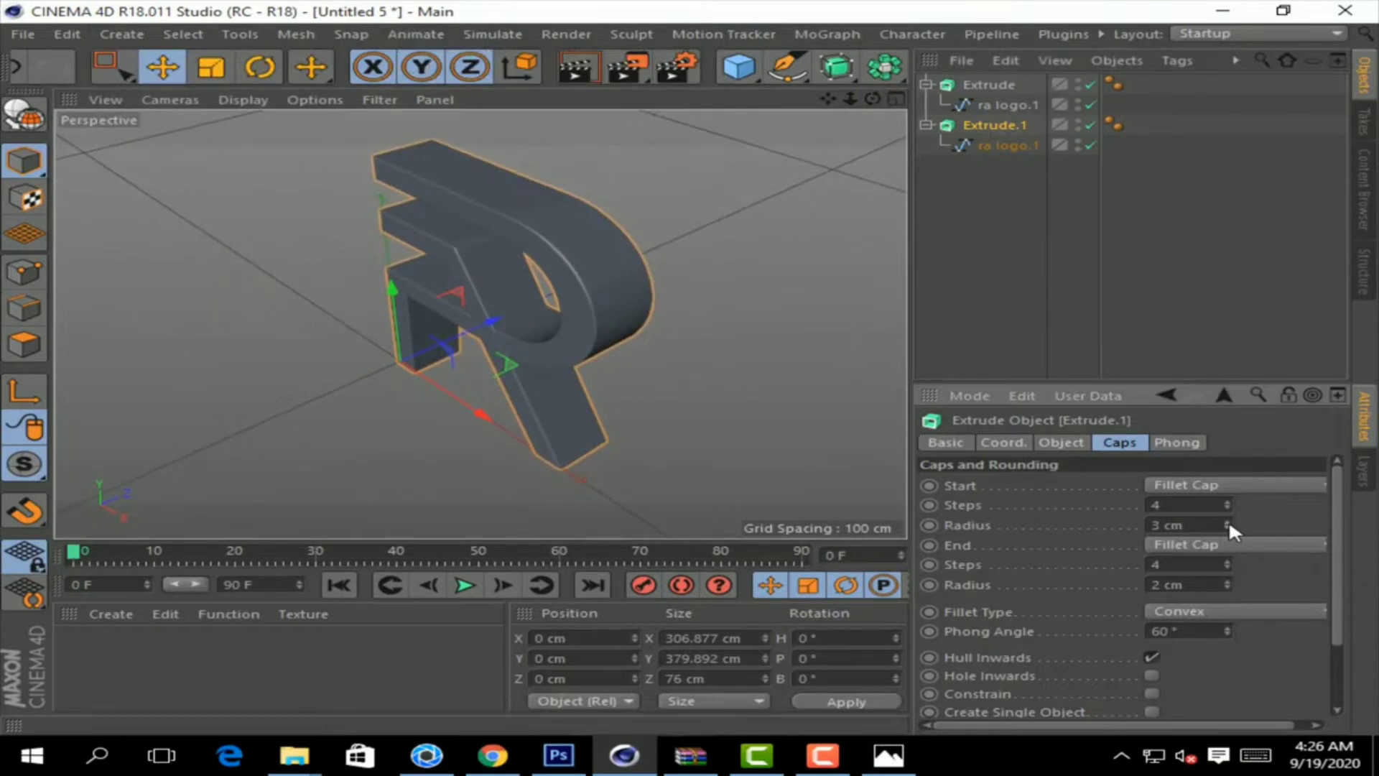
click(1227, 582)
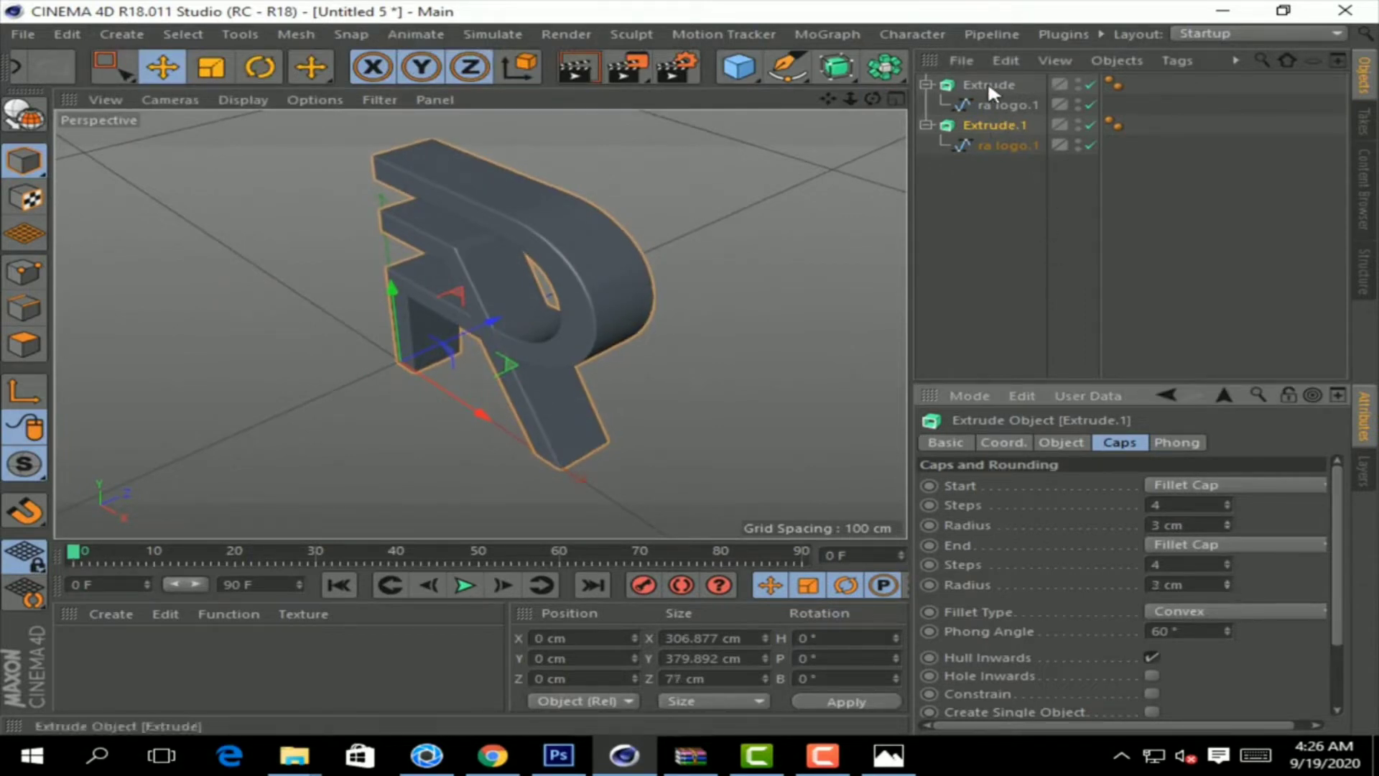
click(1061, 446)
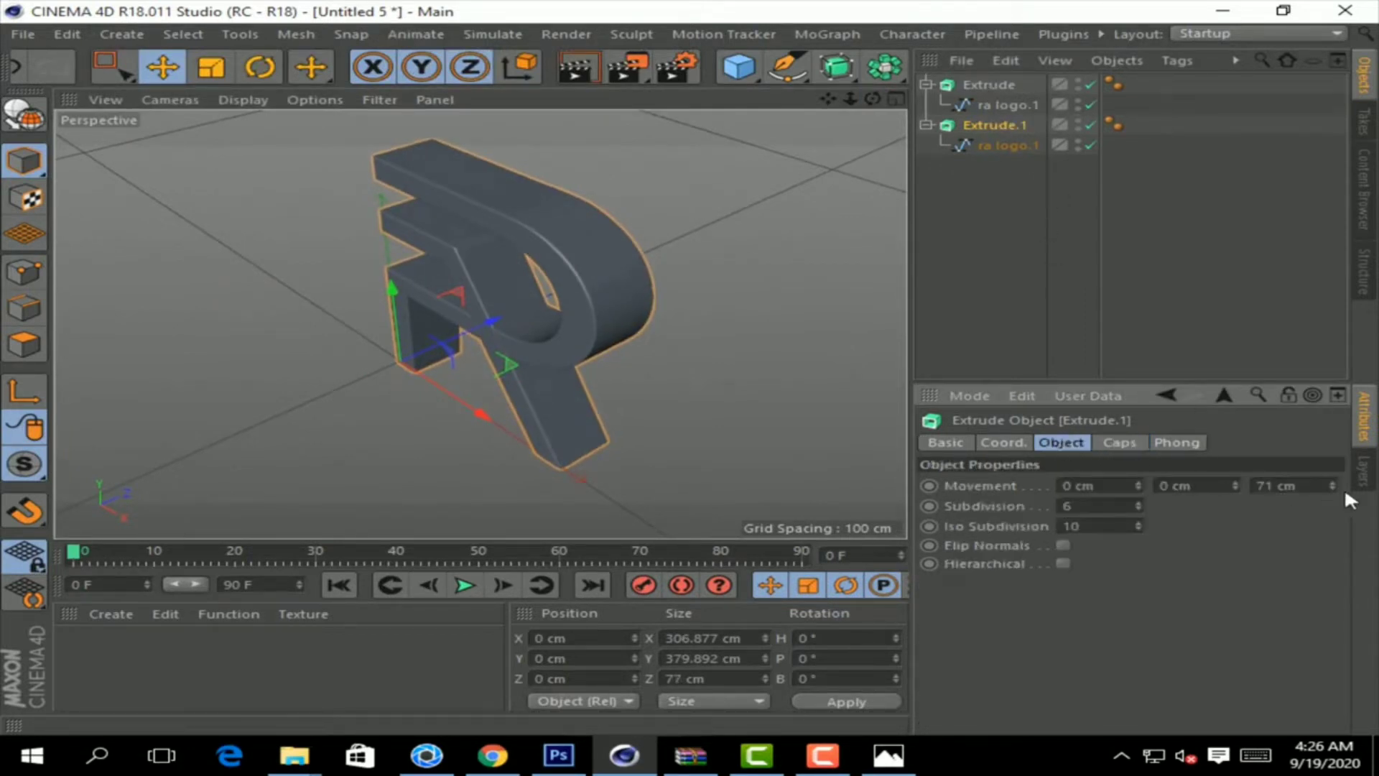
drag(1332, 484, 1333, 475)
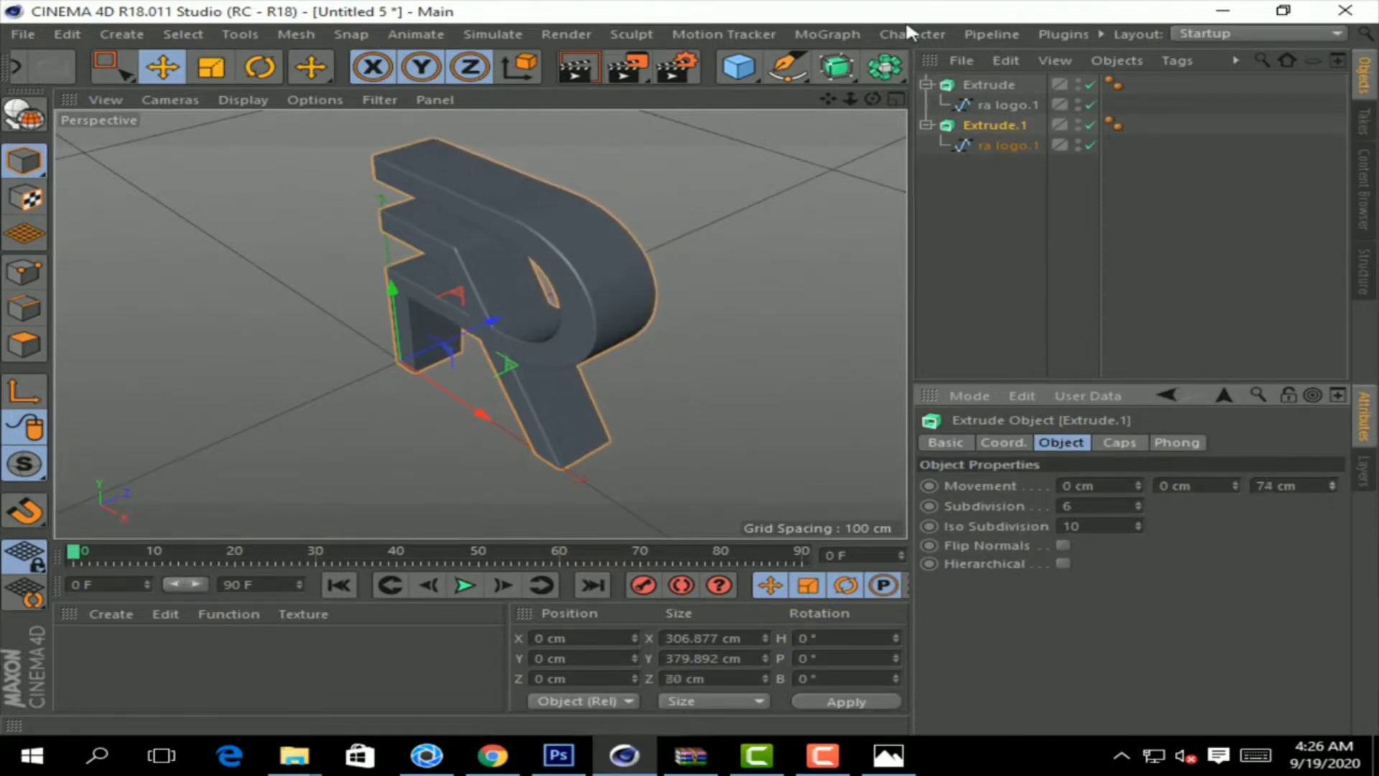
Step: Move Extrude.1 forward along Z, then Ctrl-drag it to create another copy
drag(496, 320, 500, 327)
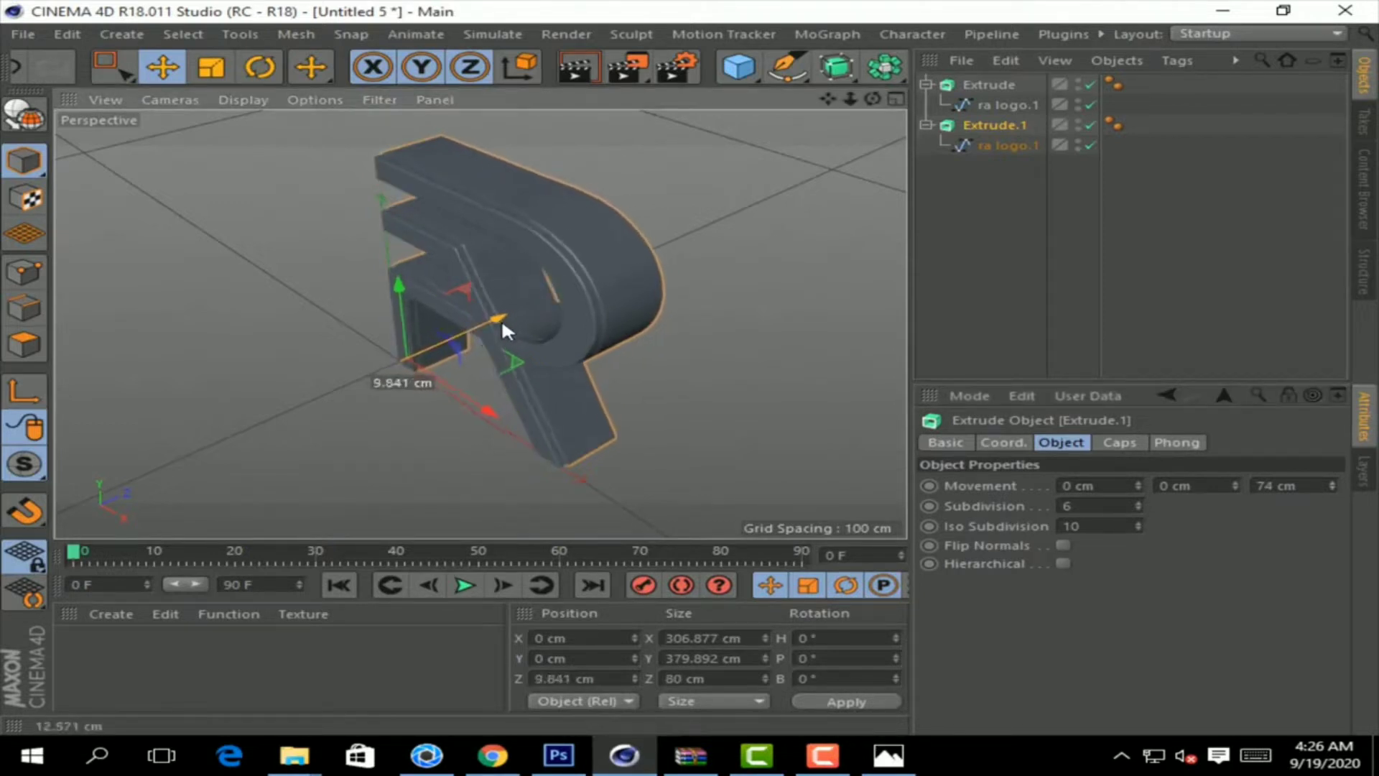
drag(872, 100, 898, 108)
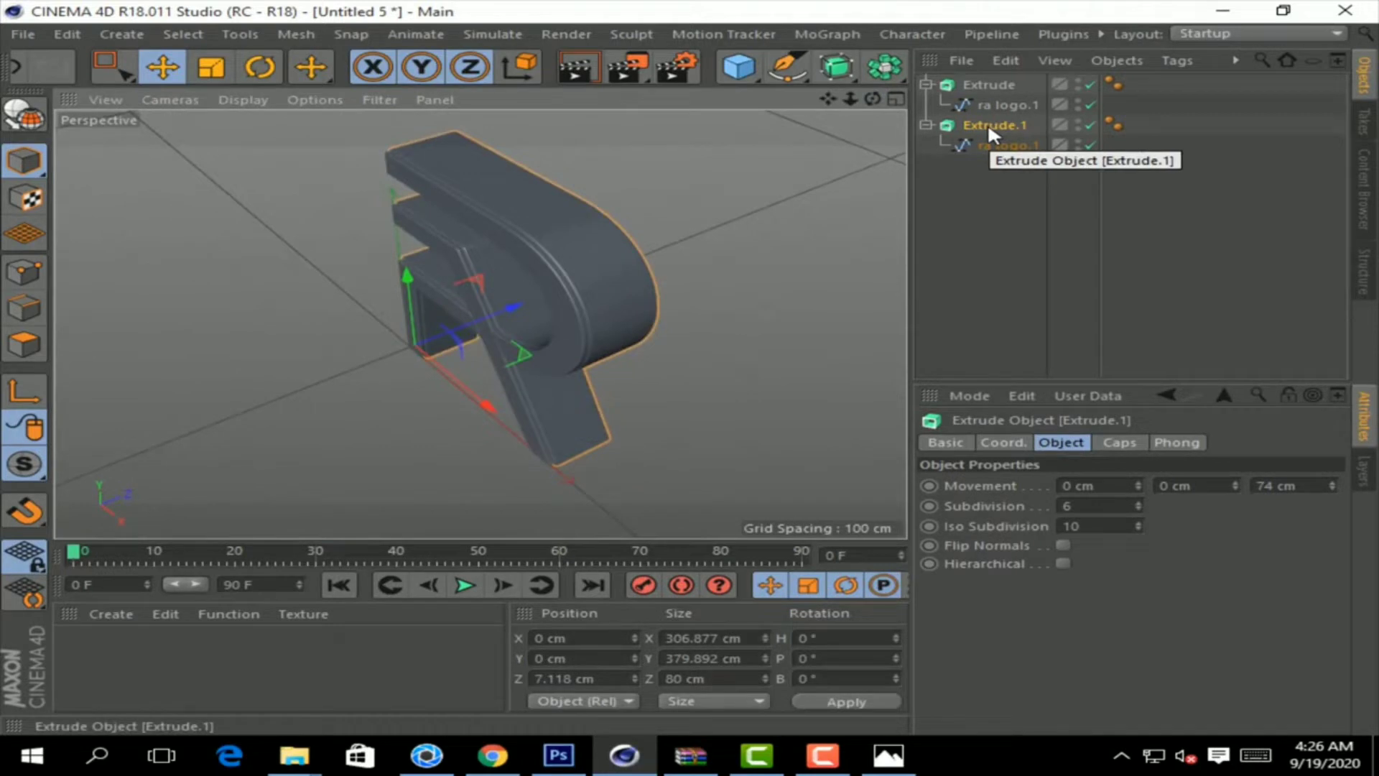
ctrl+drag(988, 122, 1038, 165)
Step: Set Extrude.2's start and end fillet radius to 4 cm and push it to 13.564 cm on Z
click(1120, 443)
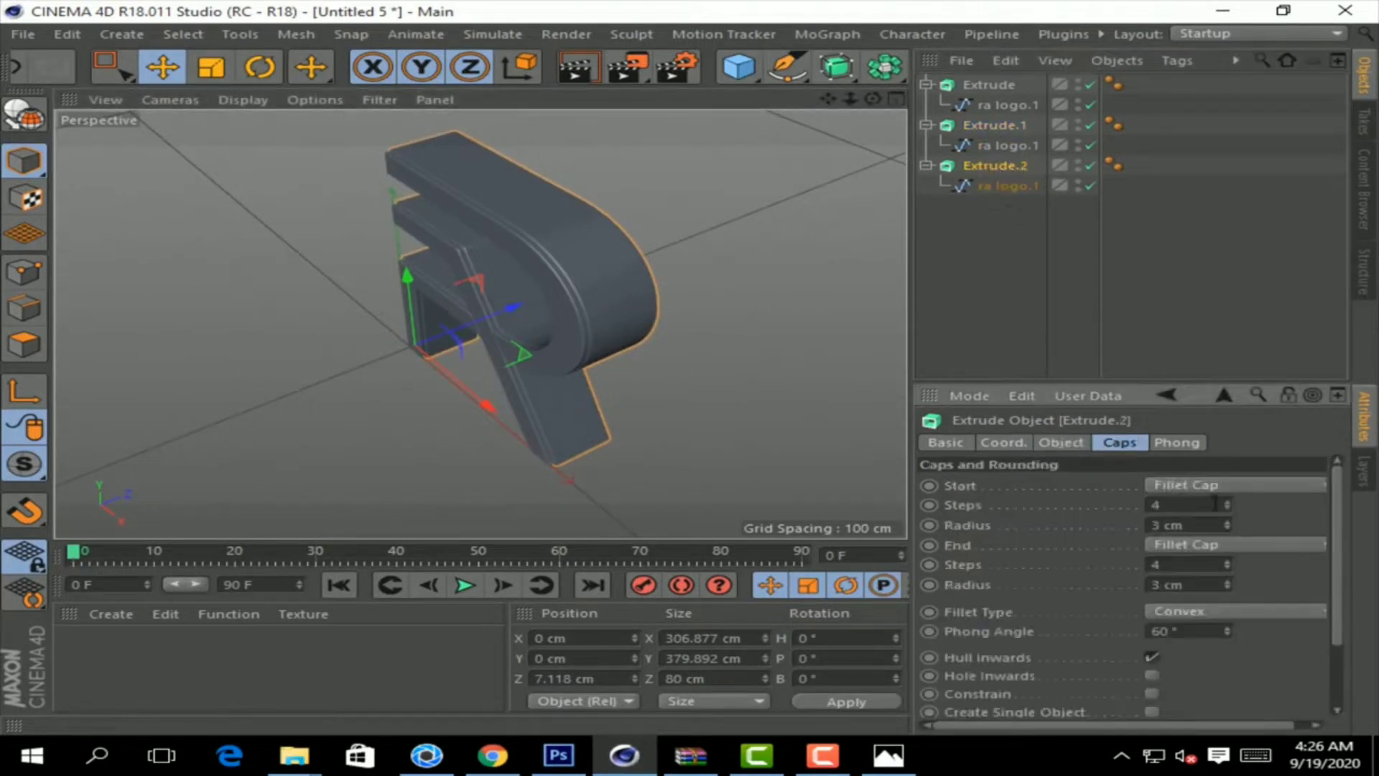
click(1227, 522)
click(1228, 579)
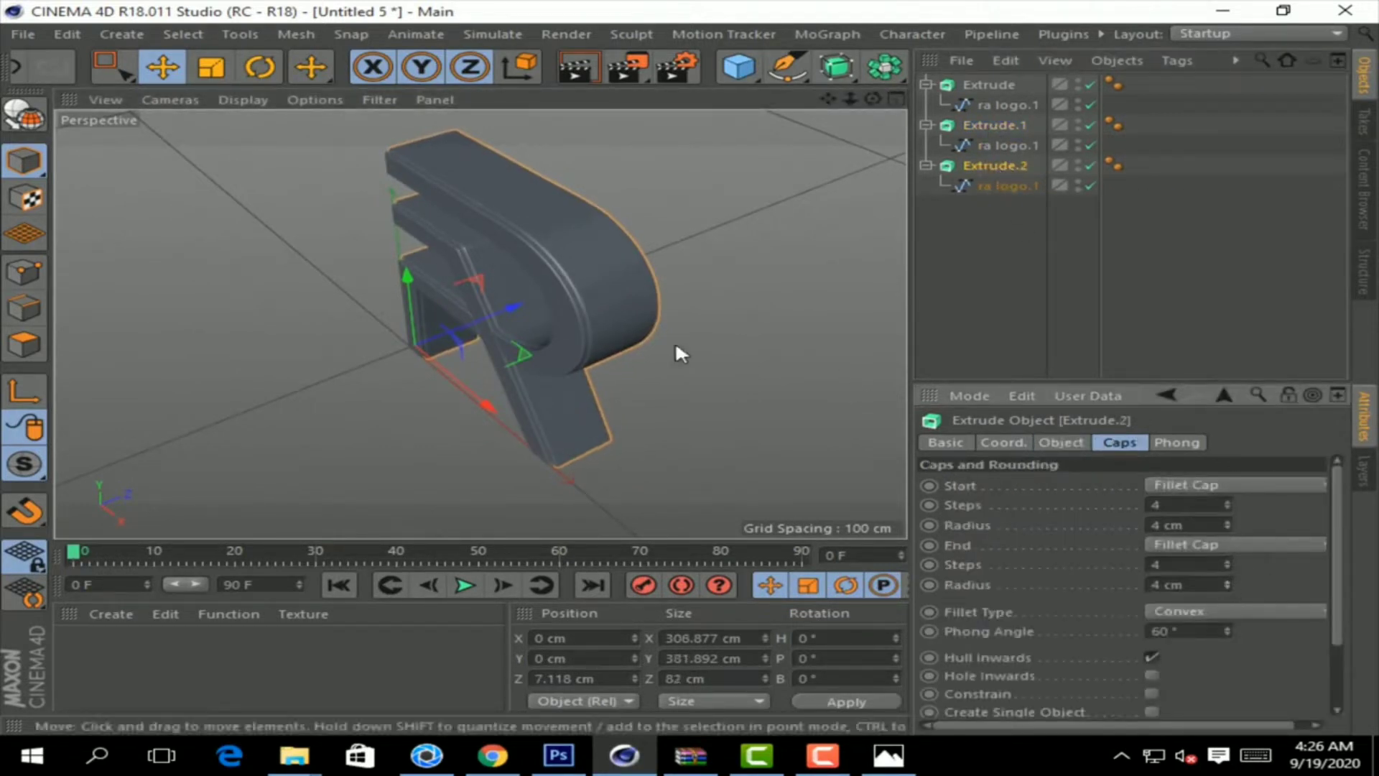
drag(516, 308, 525, 315)
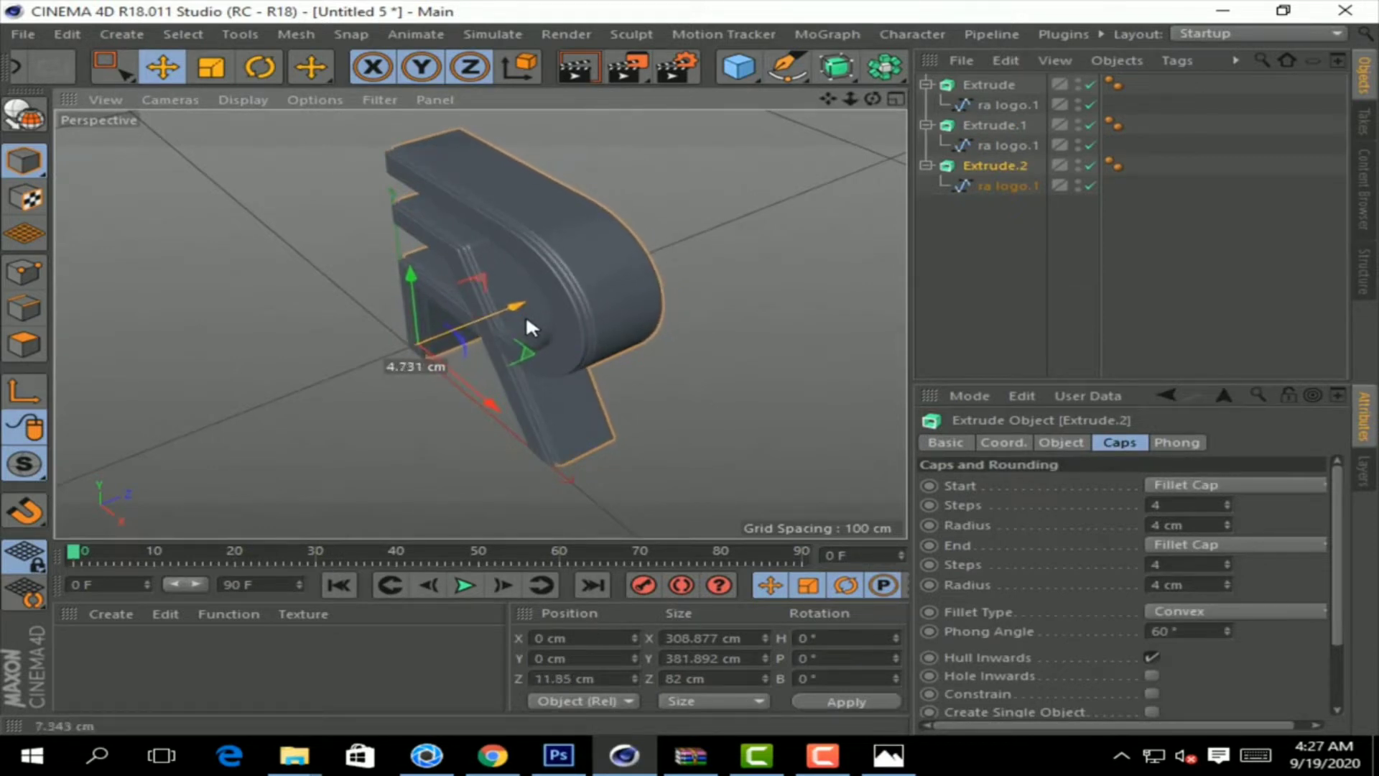
drag(525, 315, 557, 304)
click(994, 125)
click(704, 187)
mouse_move(872, 98)
mouse_down()
mouse_move(825, 114)
mouse_move(999, 165)
mouse_up()
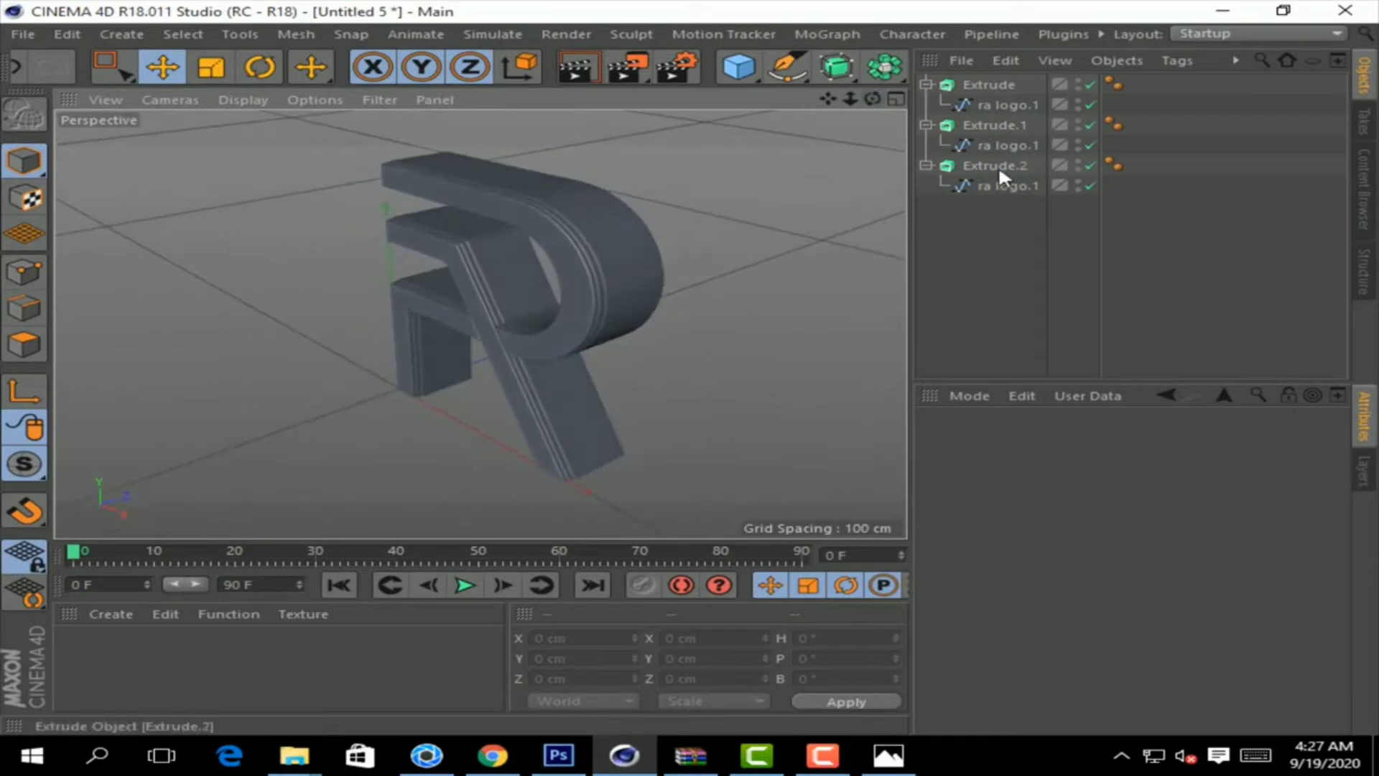
Step: Collapse the extrusion hierarchies and connect the first Extrude and its spline into one polygon object
click(926, 84)
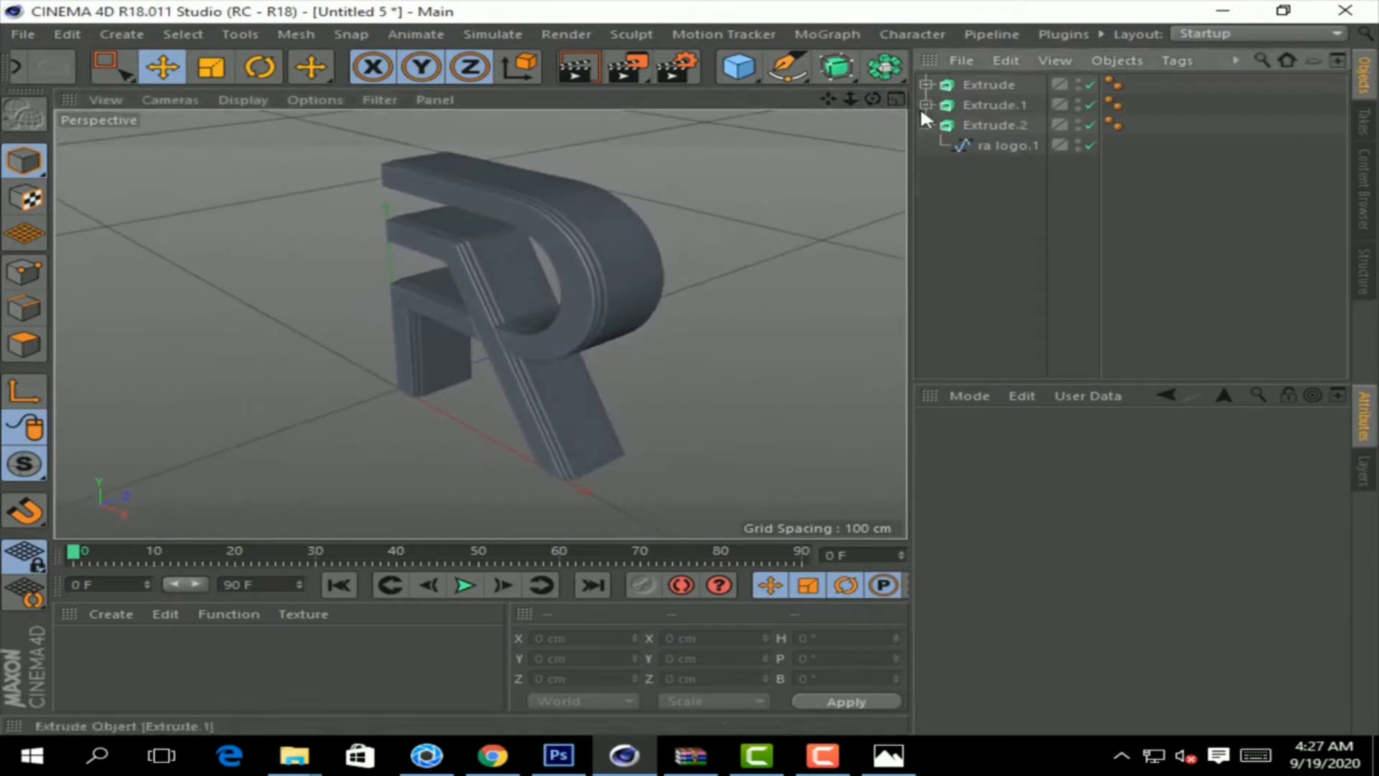
click(926, 124)
right_click(994, 84)
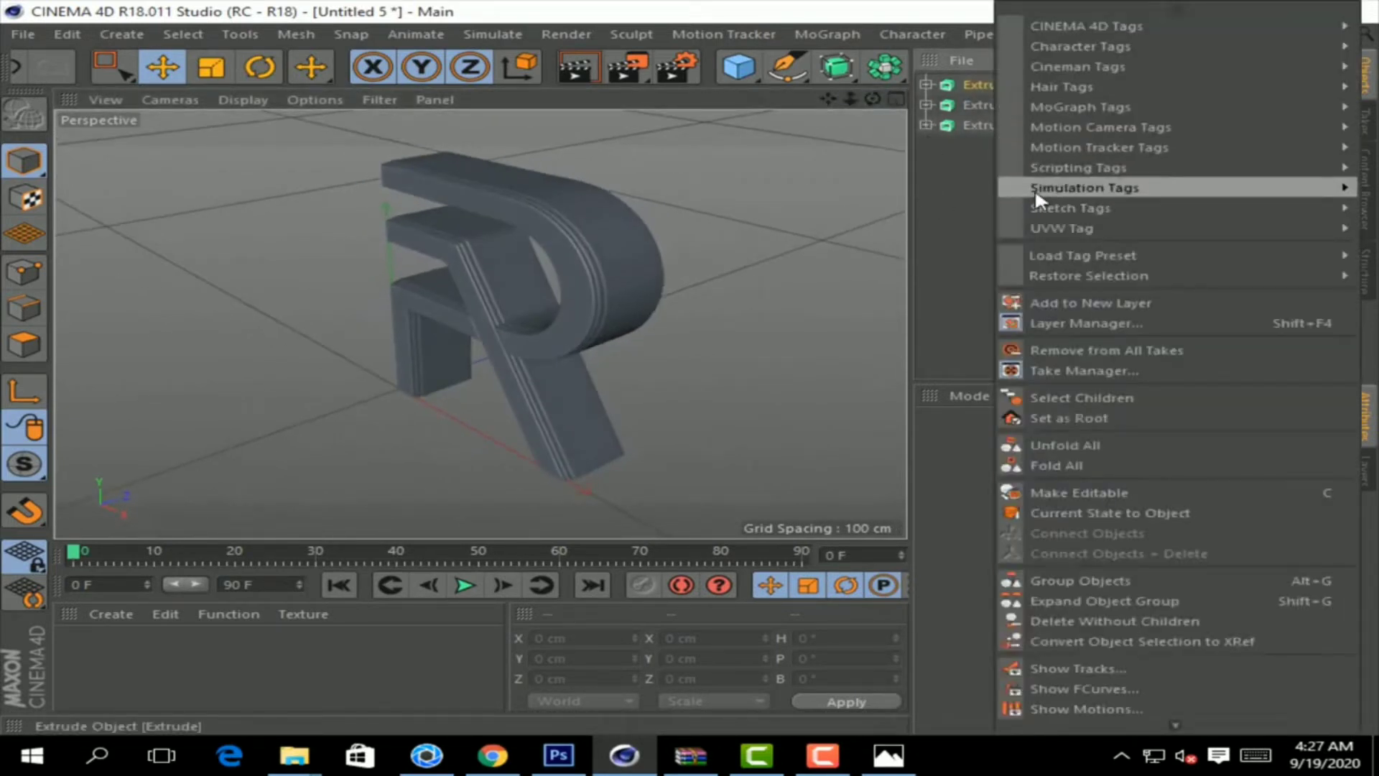
click(763, 122)
drag(872, 99, 967, 97)
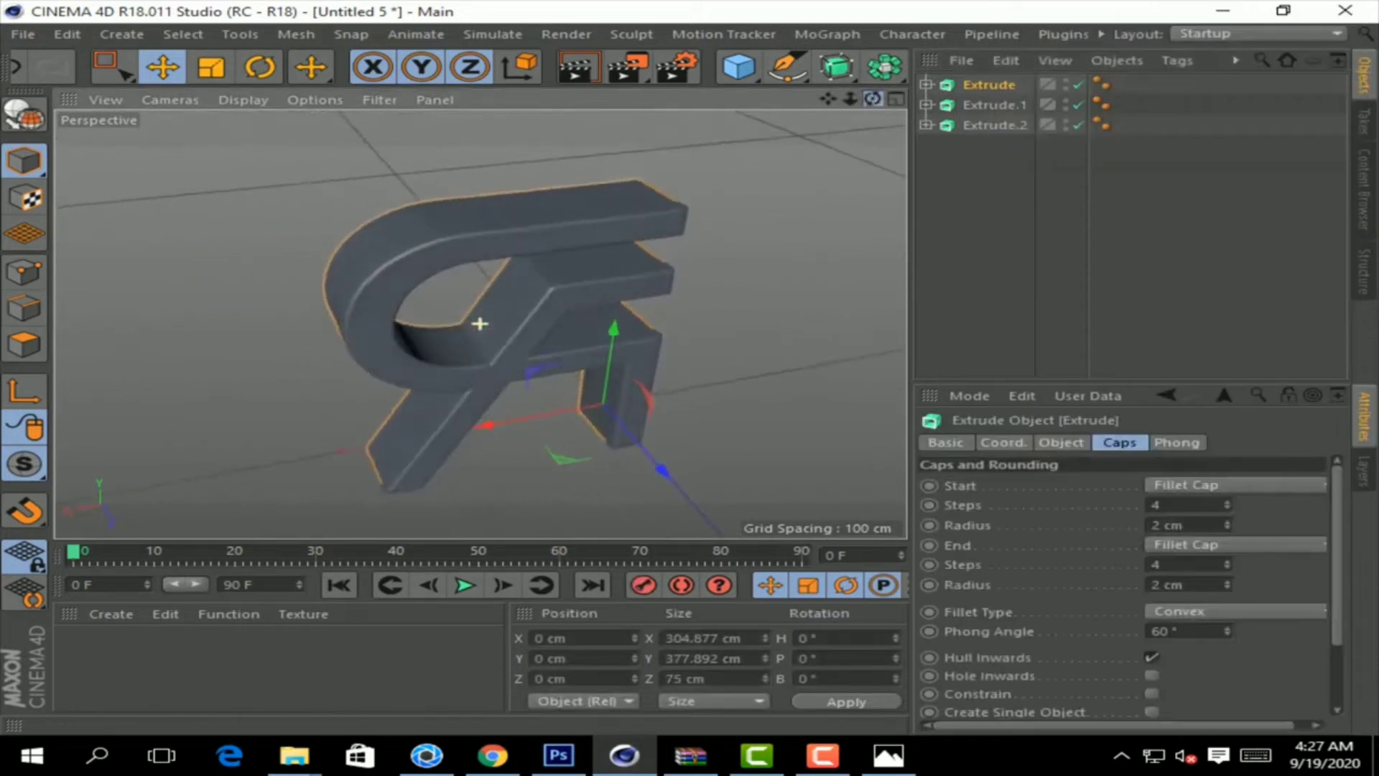
right_click(967, 90)
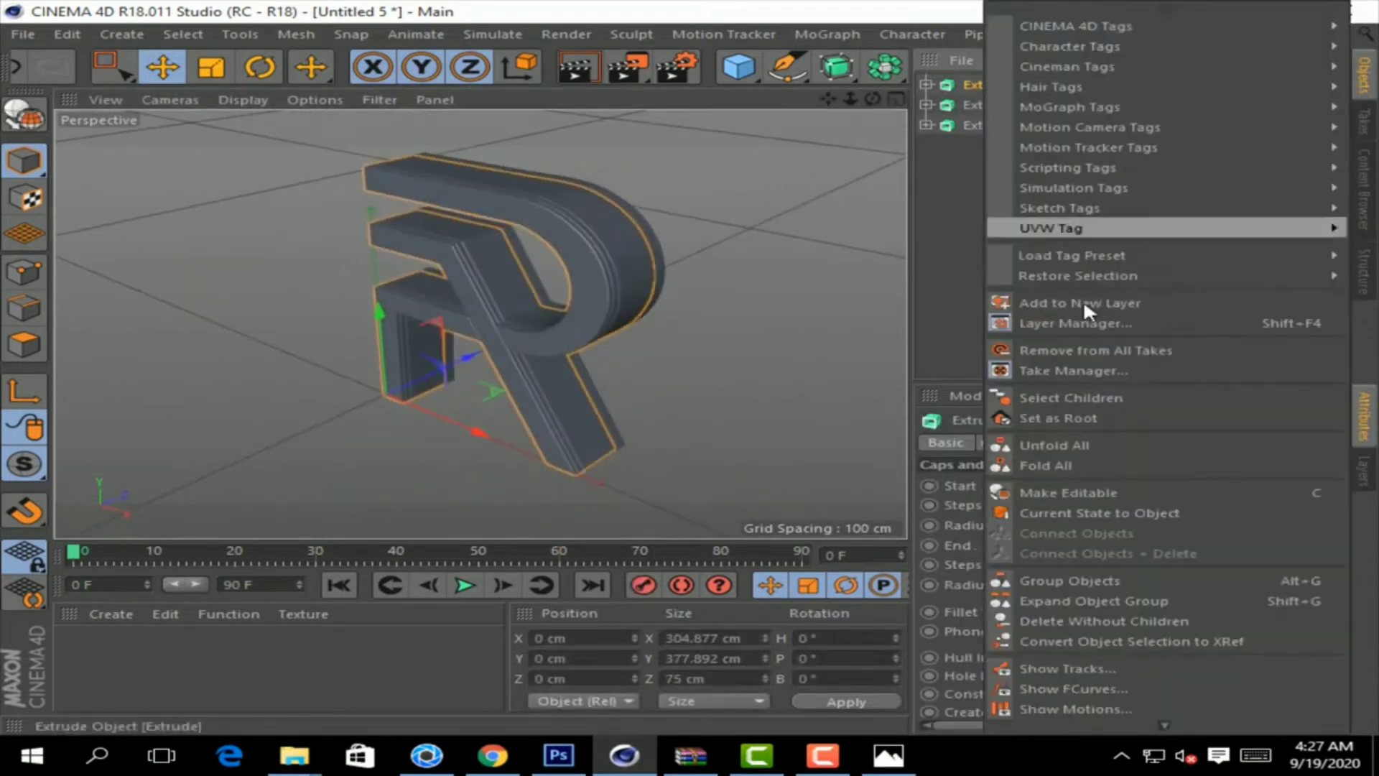
click(1078, 395)
right_click(995, 84)
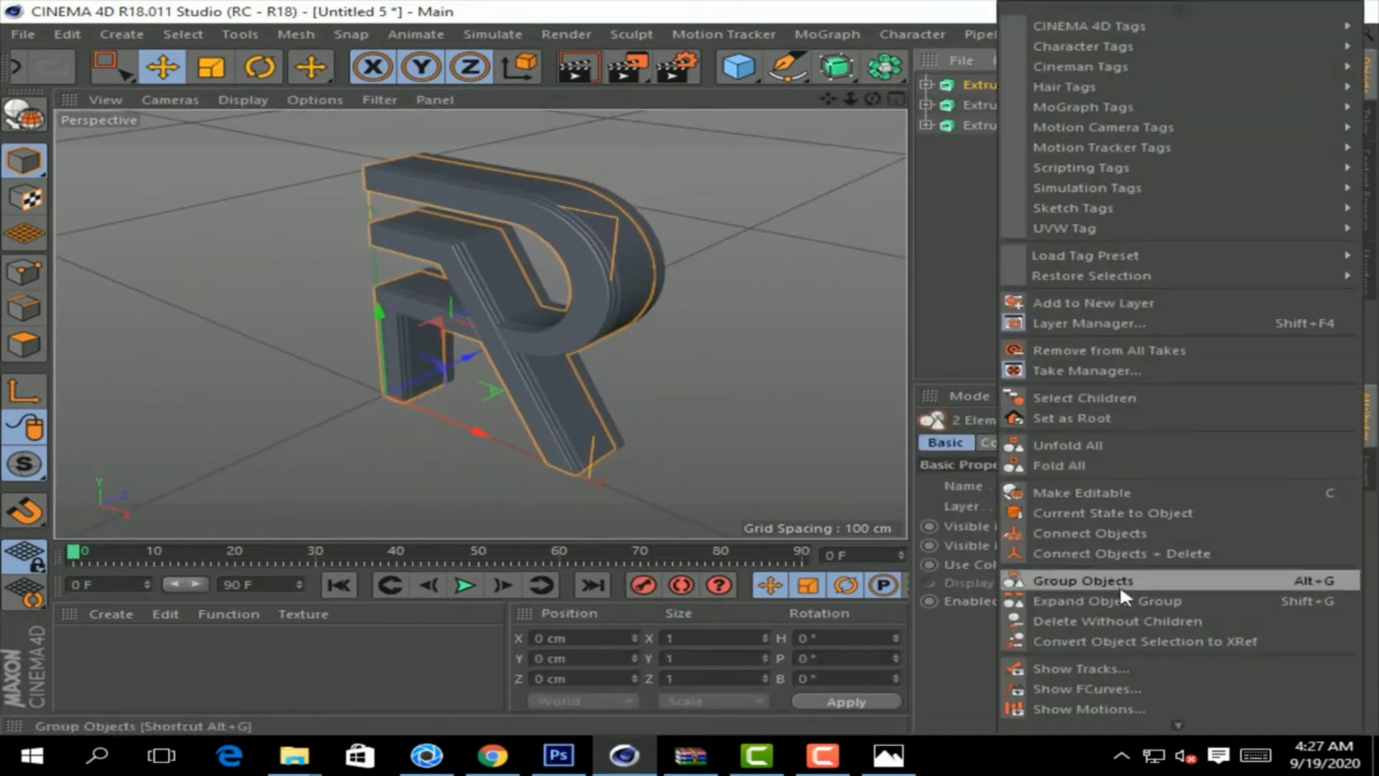
click(1118, 552)
Step: Connect the second and third extrusions with their splines into single polygon objects
right_click(978, 118)
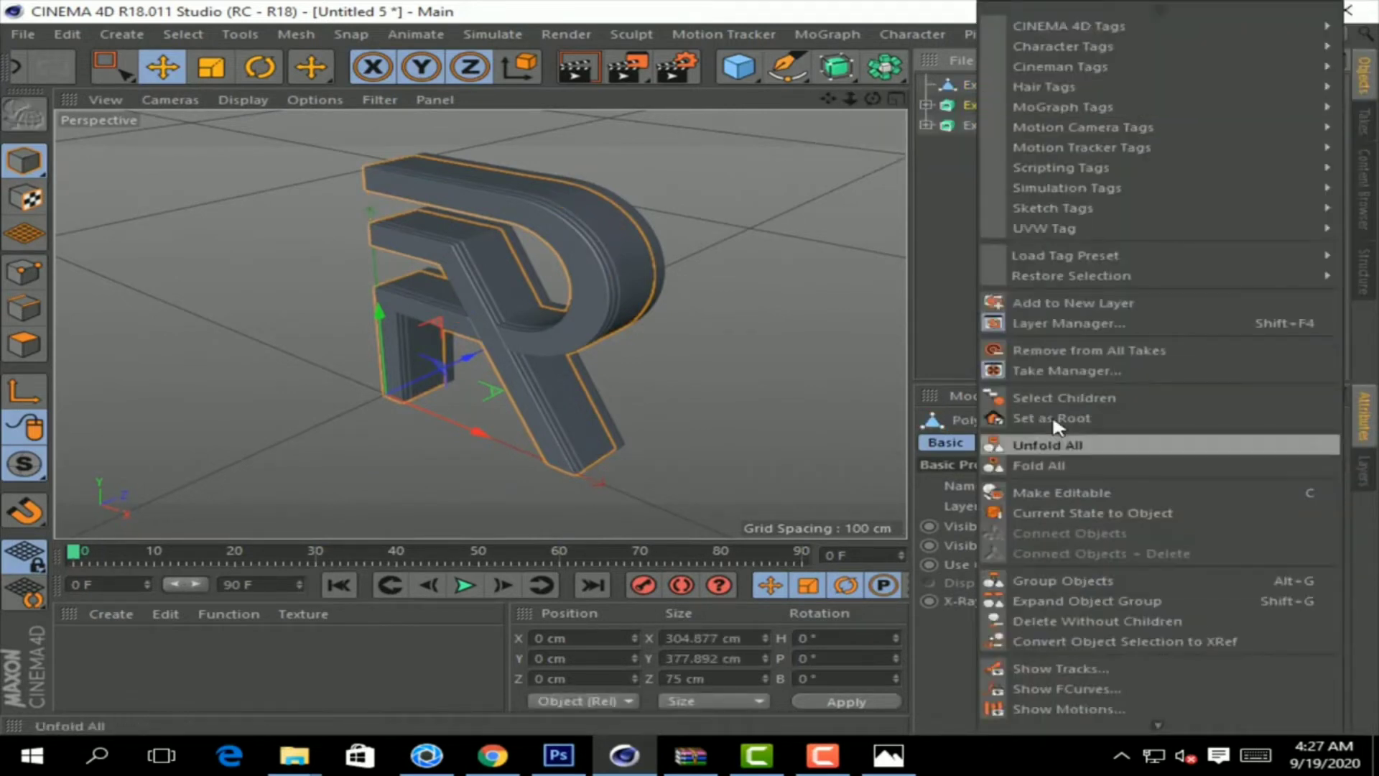
click(1076, 399)
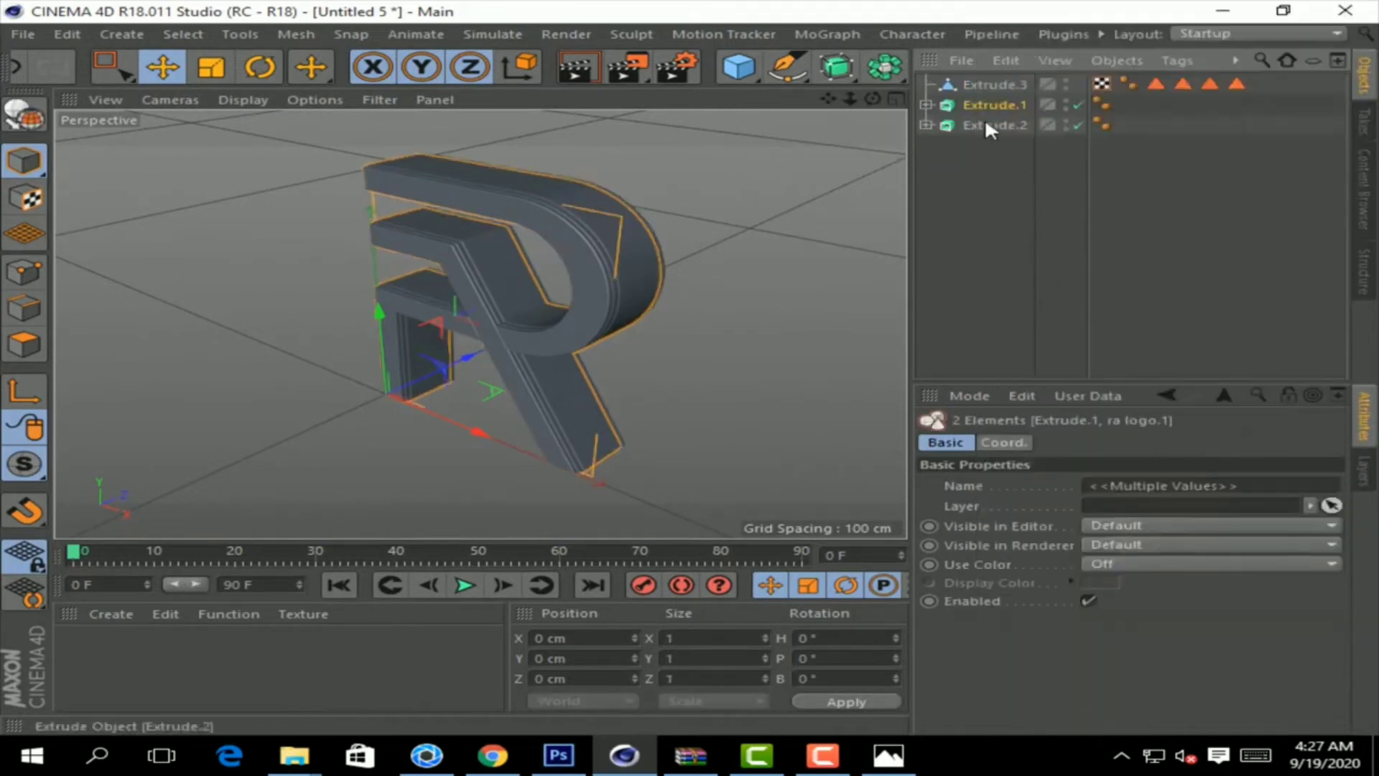
right_click(985, 117)
click(1077, 553)
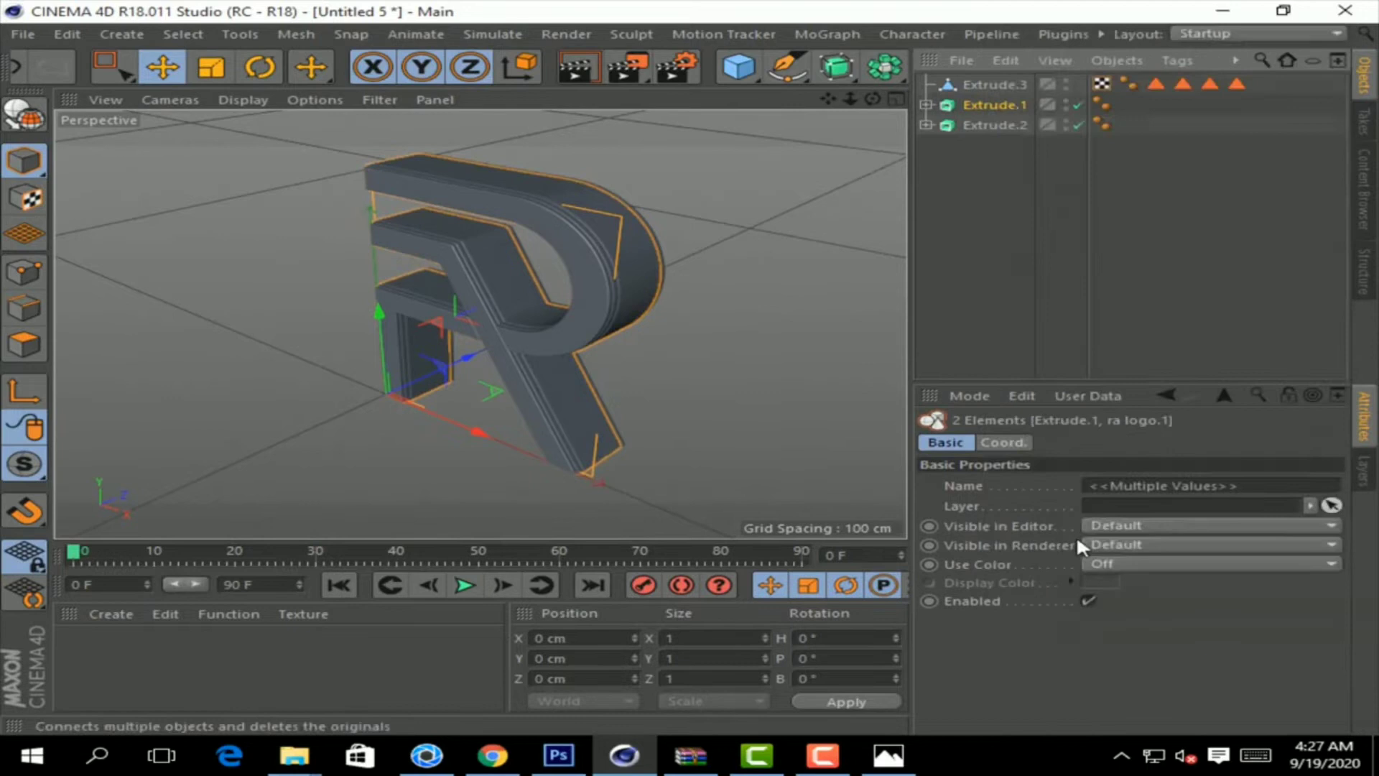
right_click(988, 128)
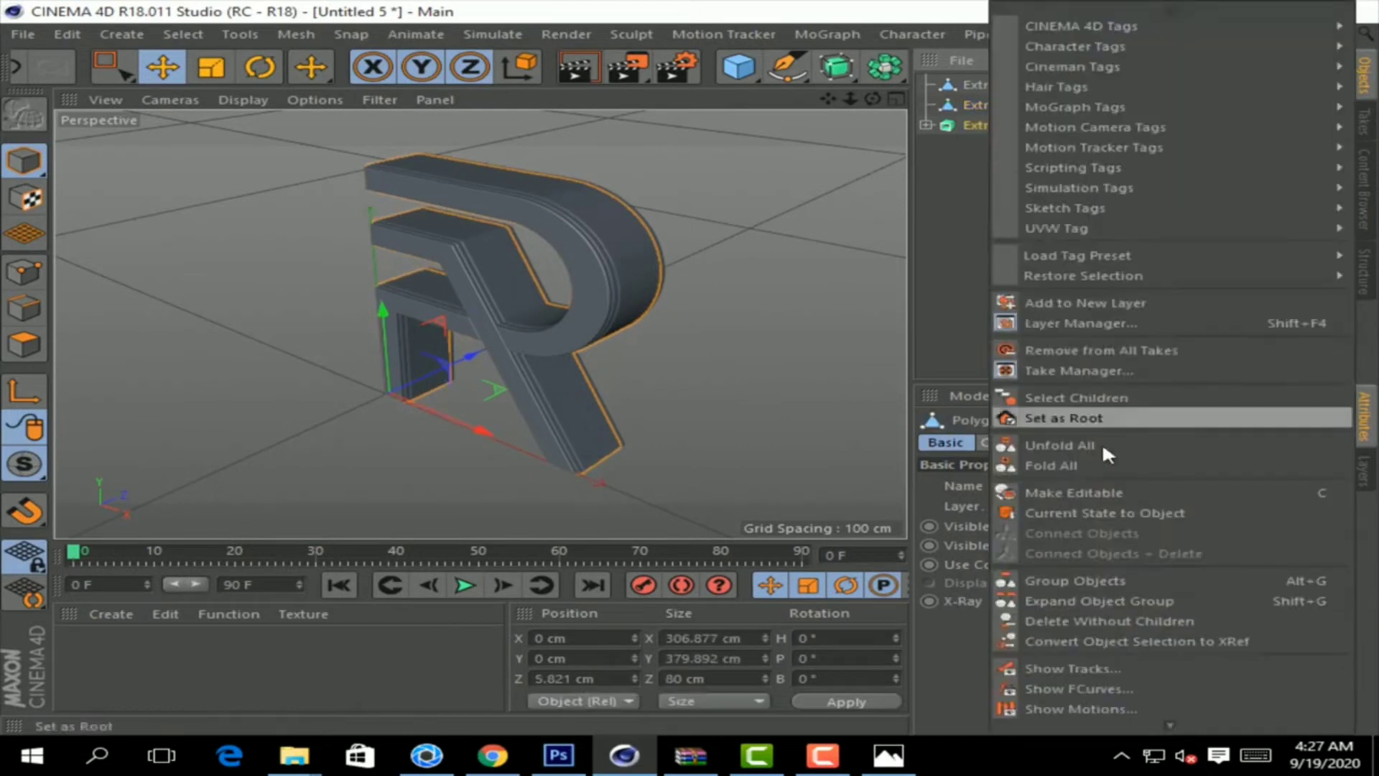
click(1076, 395)
right_click(997, 120)
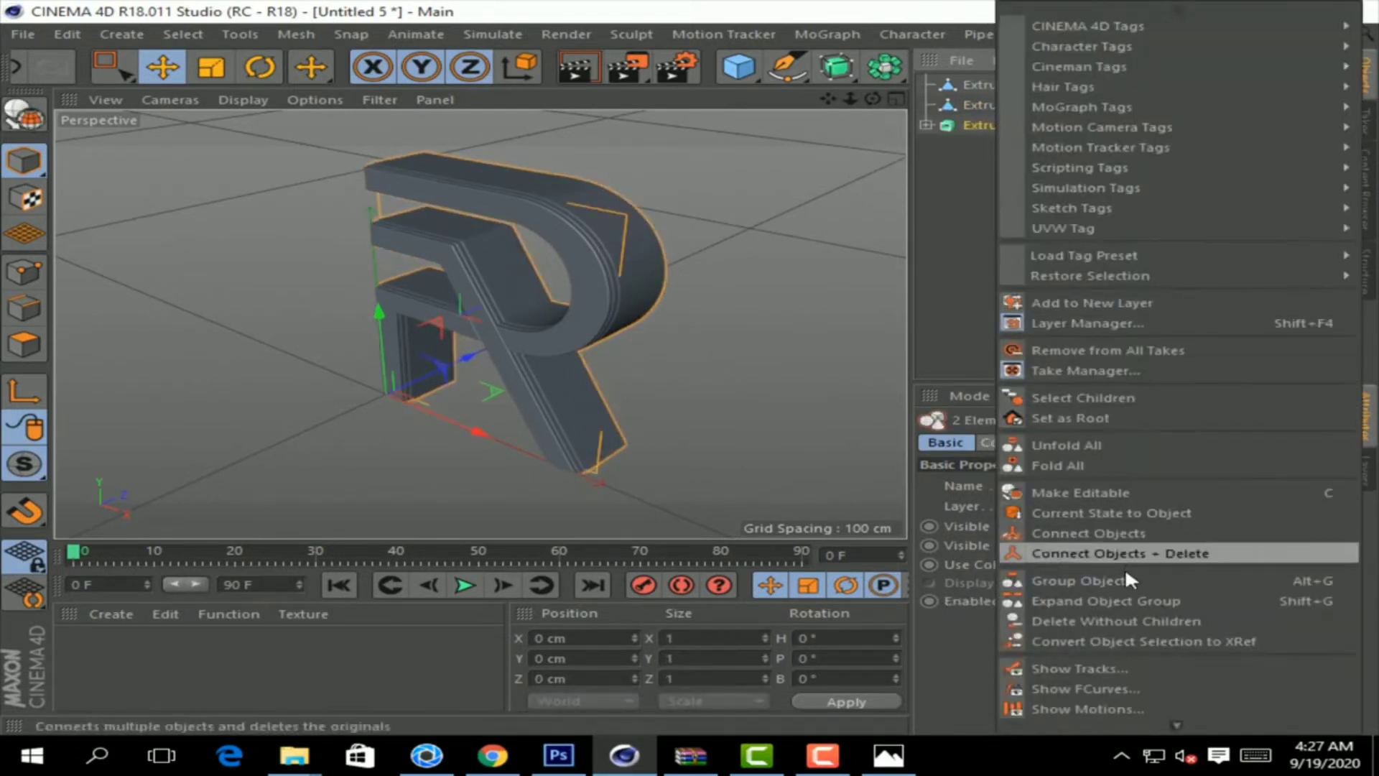
click(1085, 553)
drag(850, 98, 911, 191)
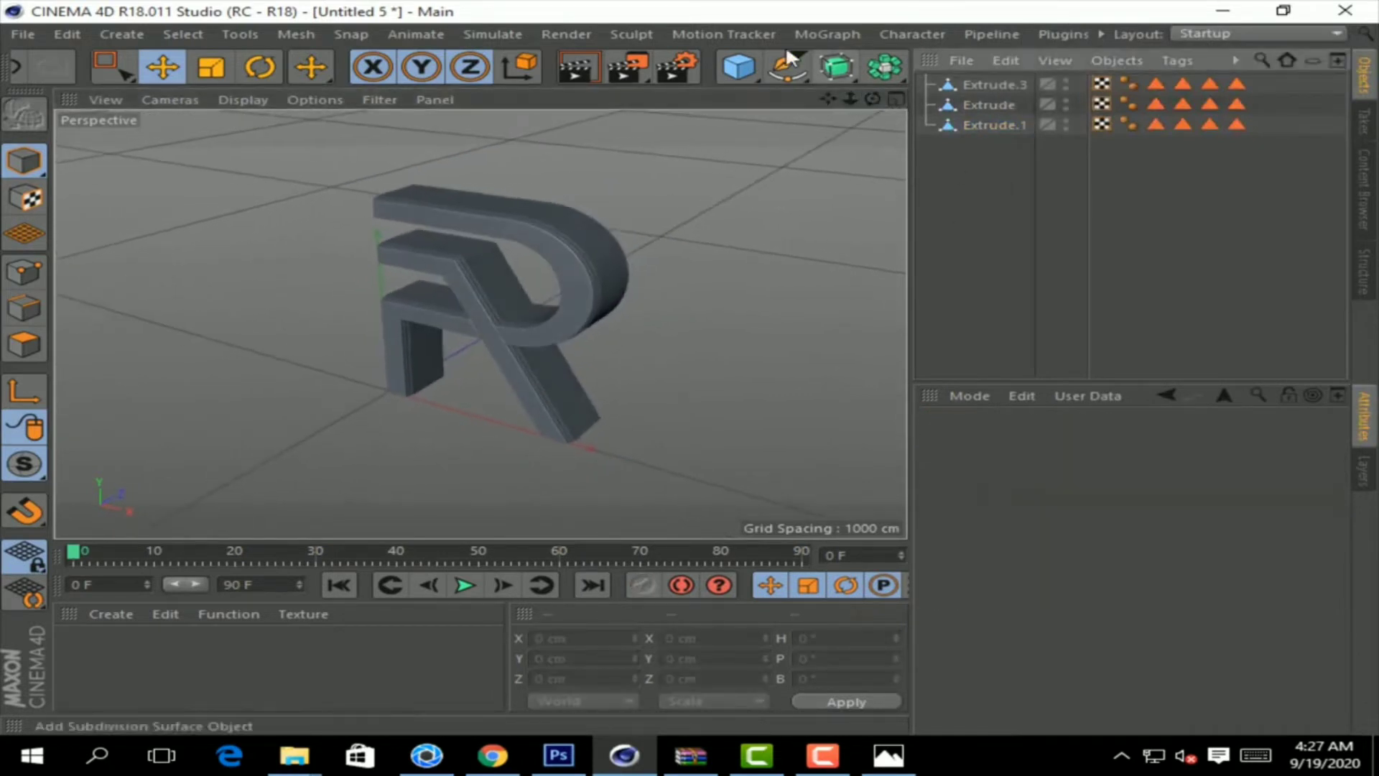
Step: Add a MoText object and set its alignment to Middle
click(826, 34)
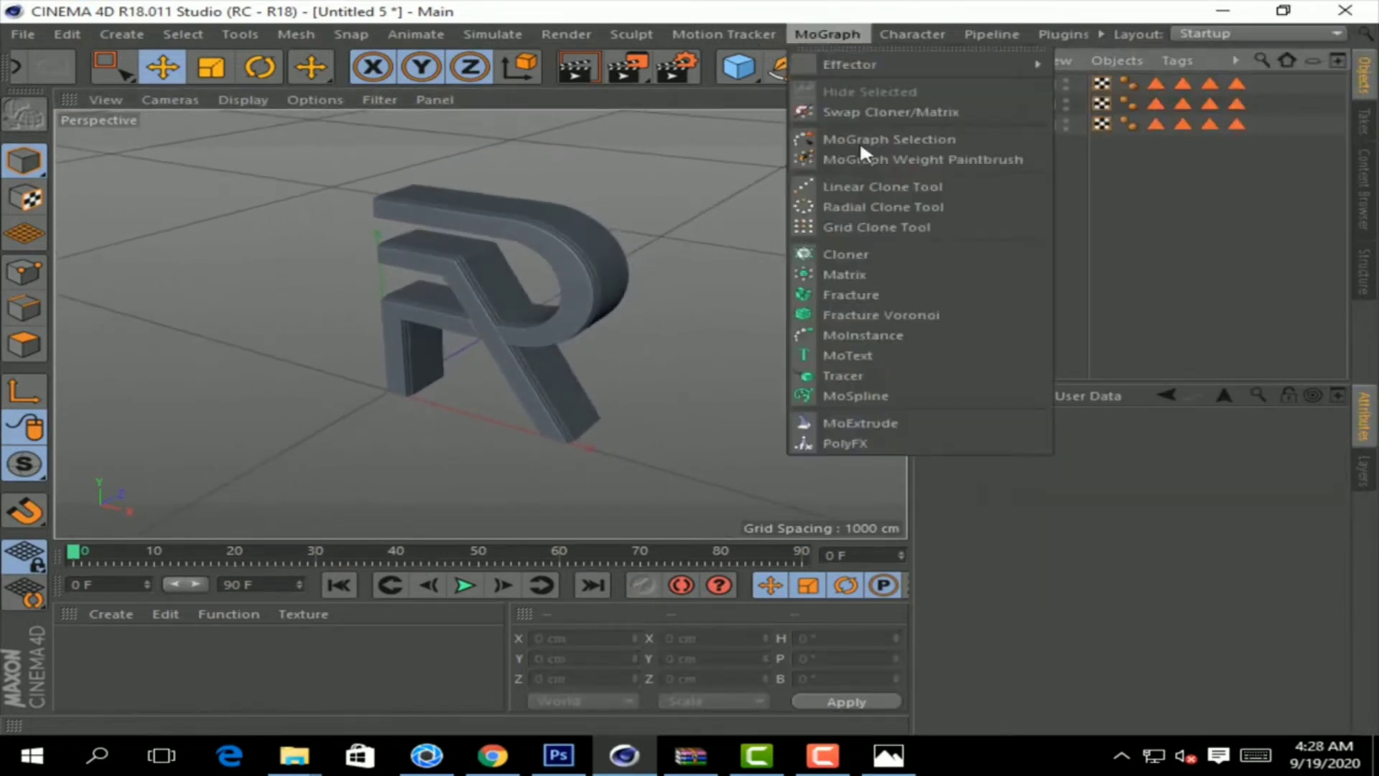
click(819, 354)
drag(870, 96, 478, 323)
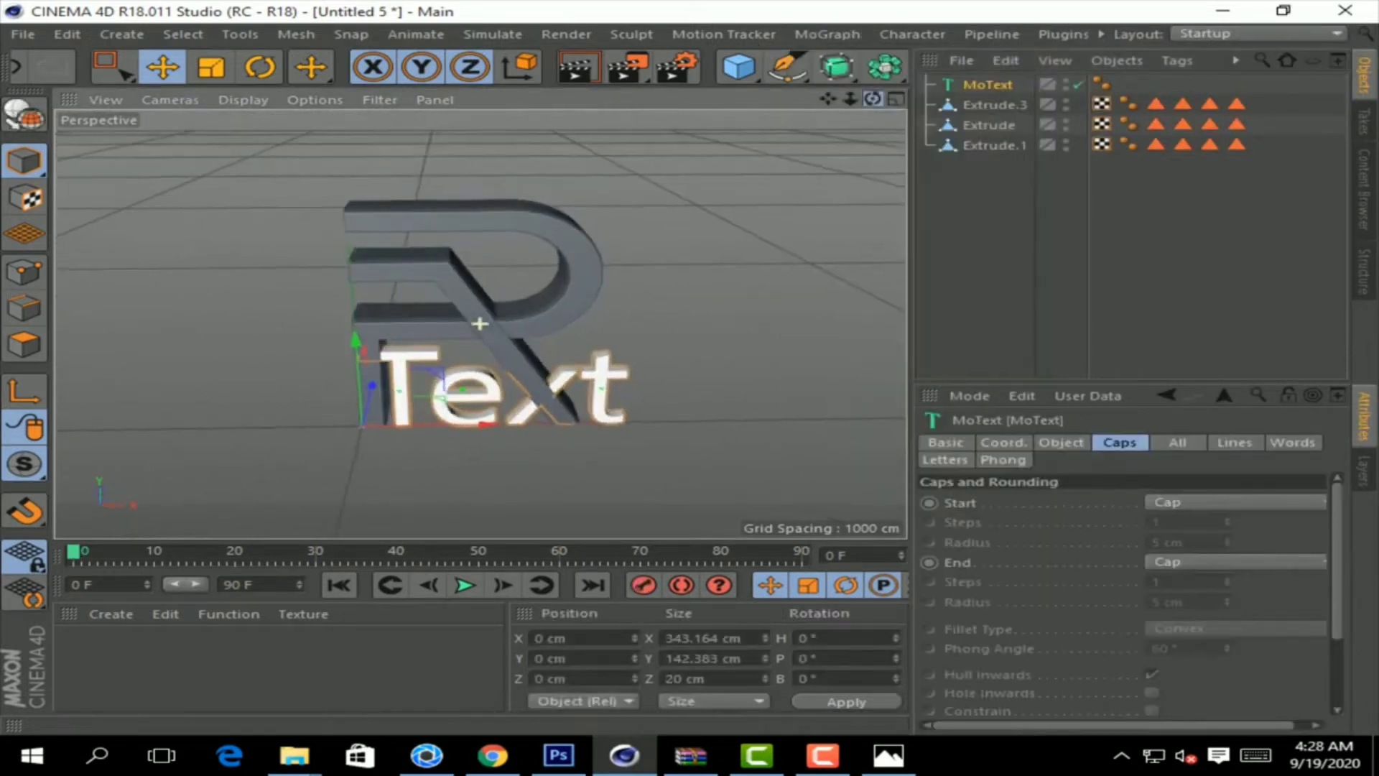
click(1077, 442)
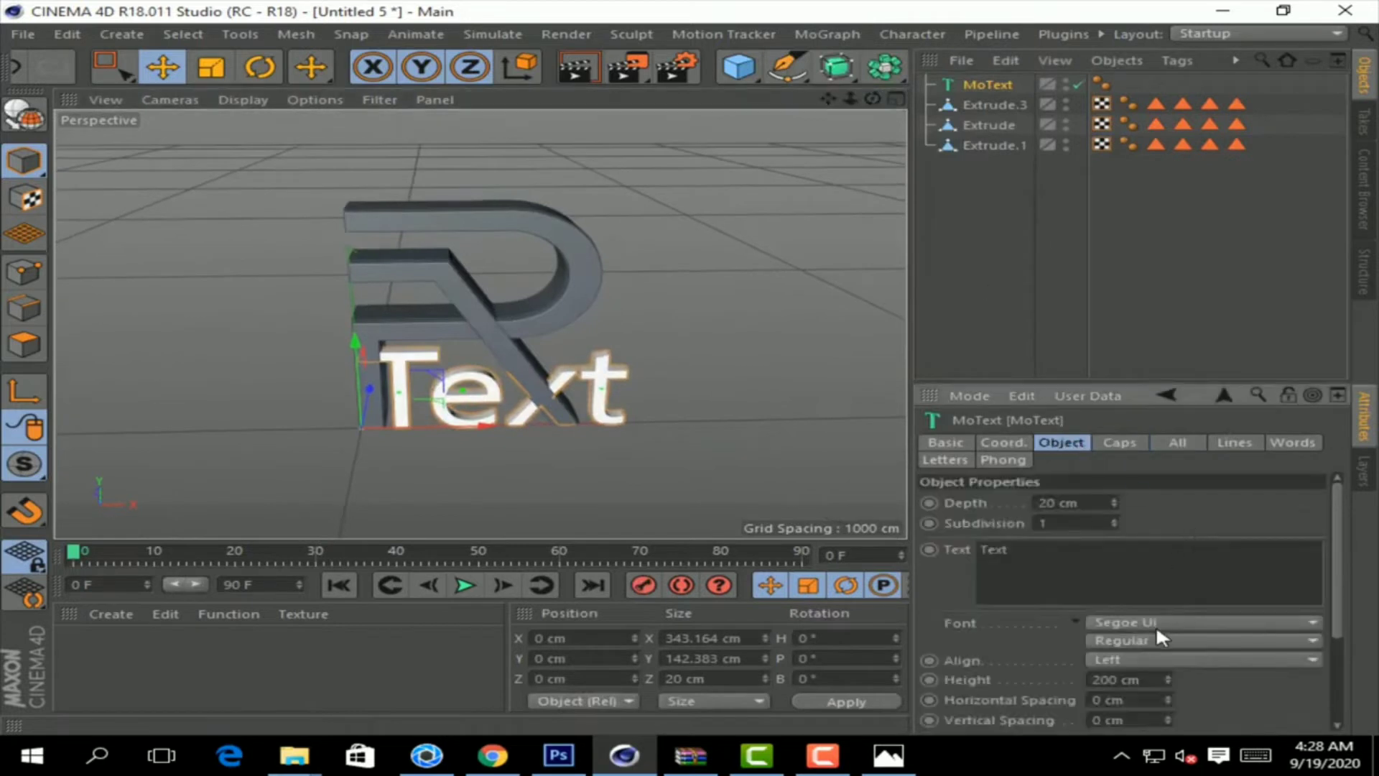
click(1135, 659)
click(1131, 695)
Step: Move the text below the R and change its wording to LOGO
drag(484, 428, 584, 421)
drag(474, 341, 464, 415)
drag(850, 99, 851, 140)
double_click(994, 550)
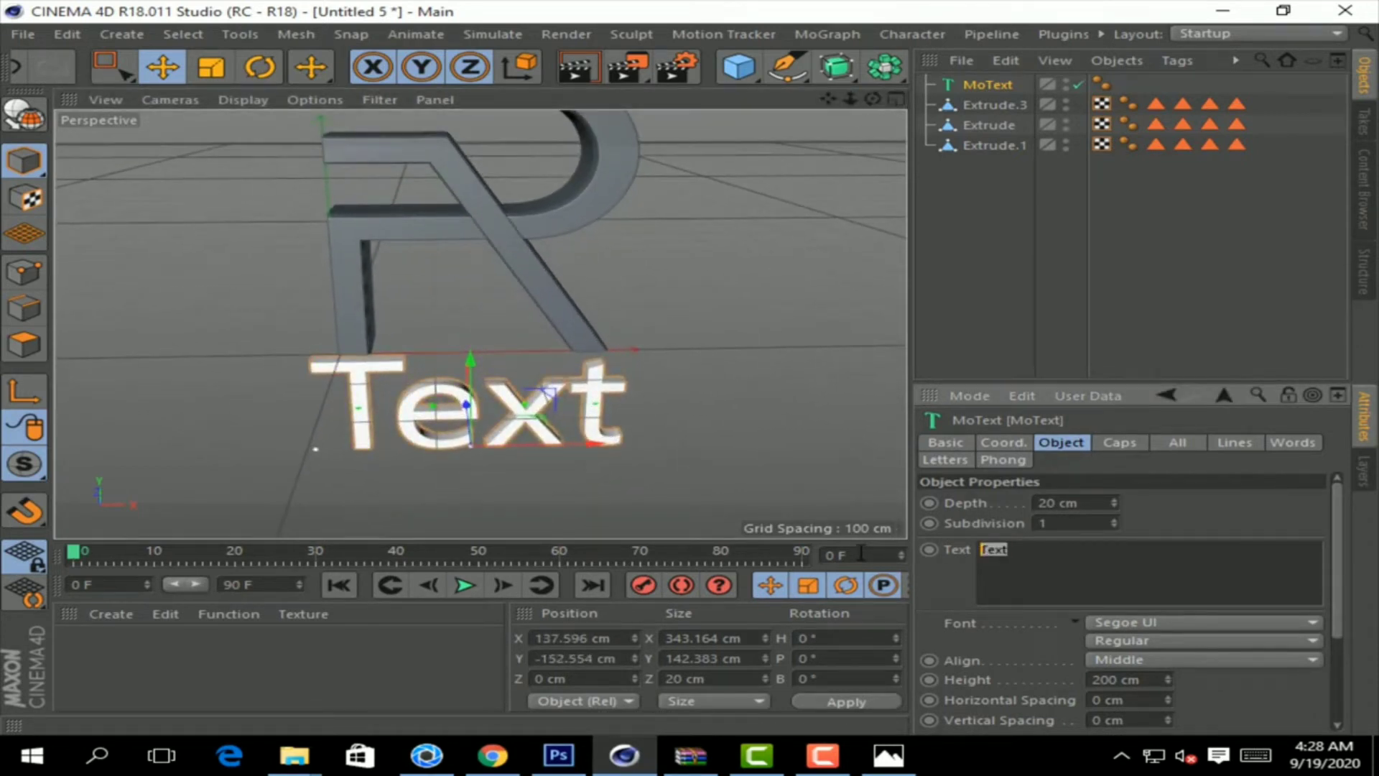
key(o)
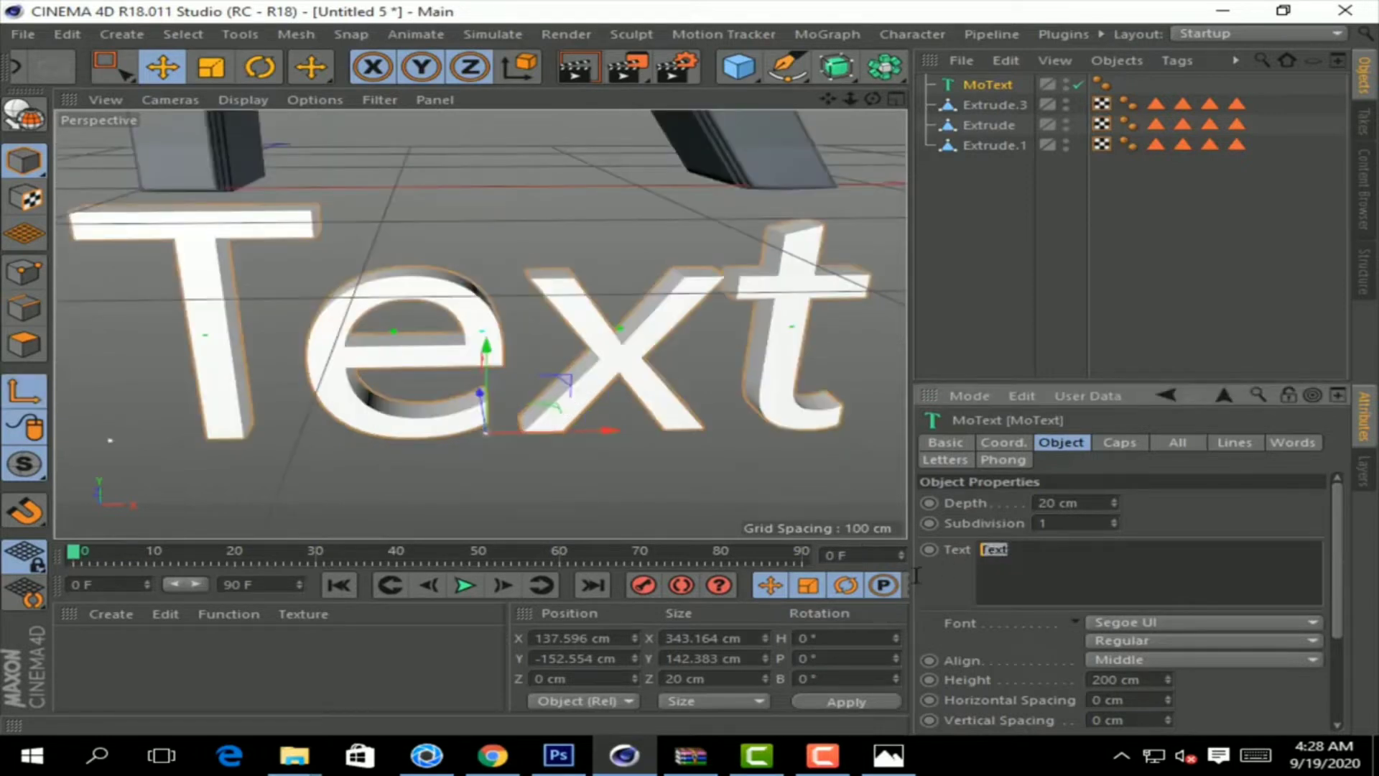
text(LOGO)
click(1217, 488)
drag(850, 99, 827, 99)
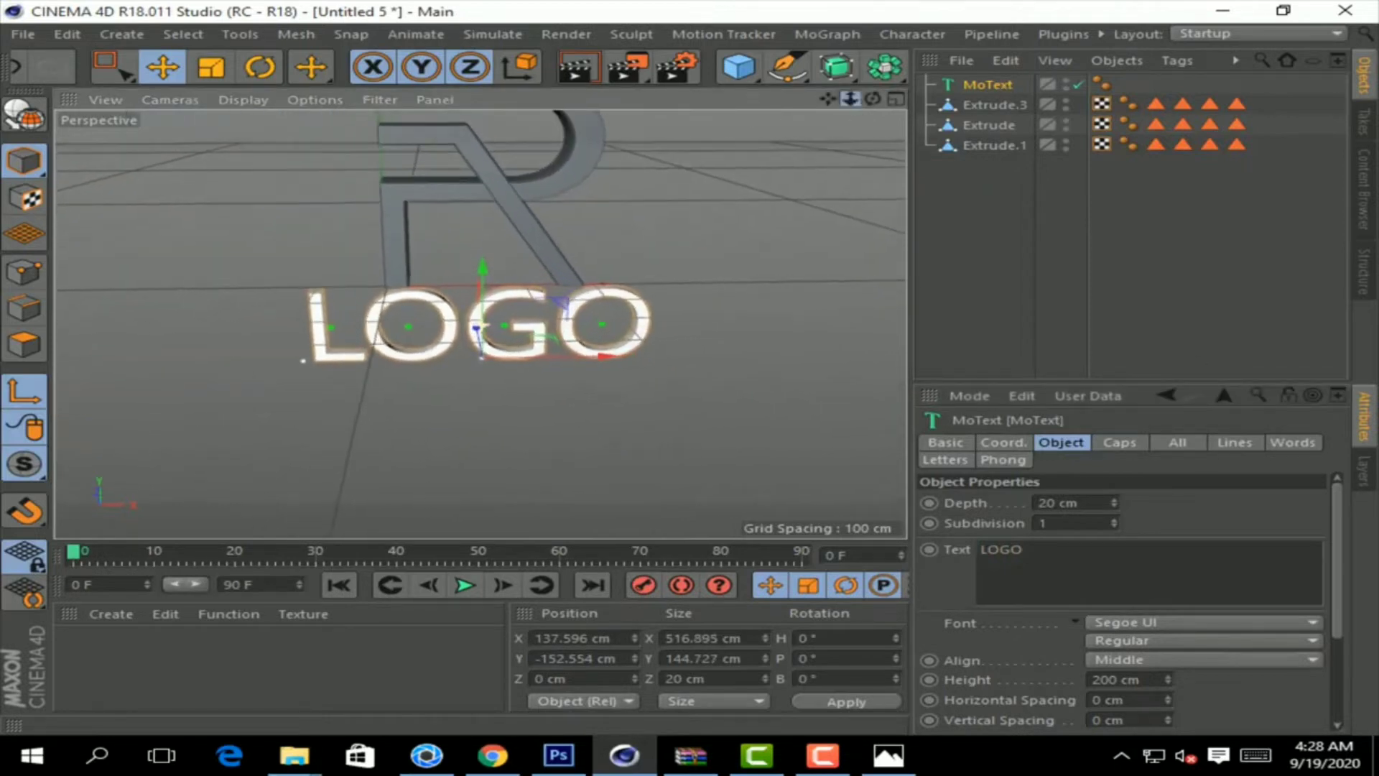
Step: Set the LOGO text's font to Neuropol
click(1181, 623)
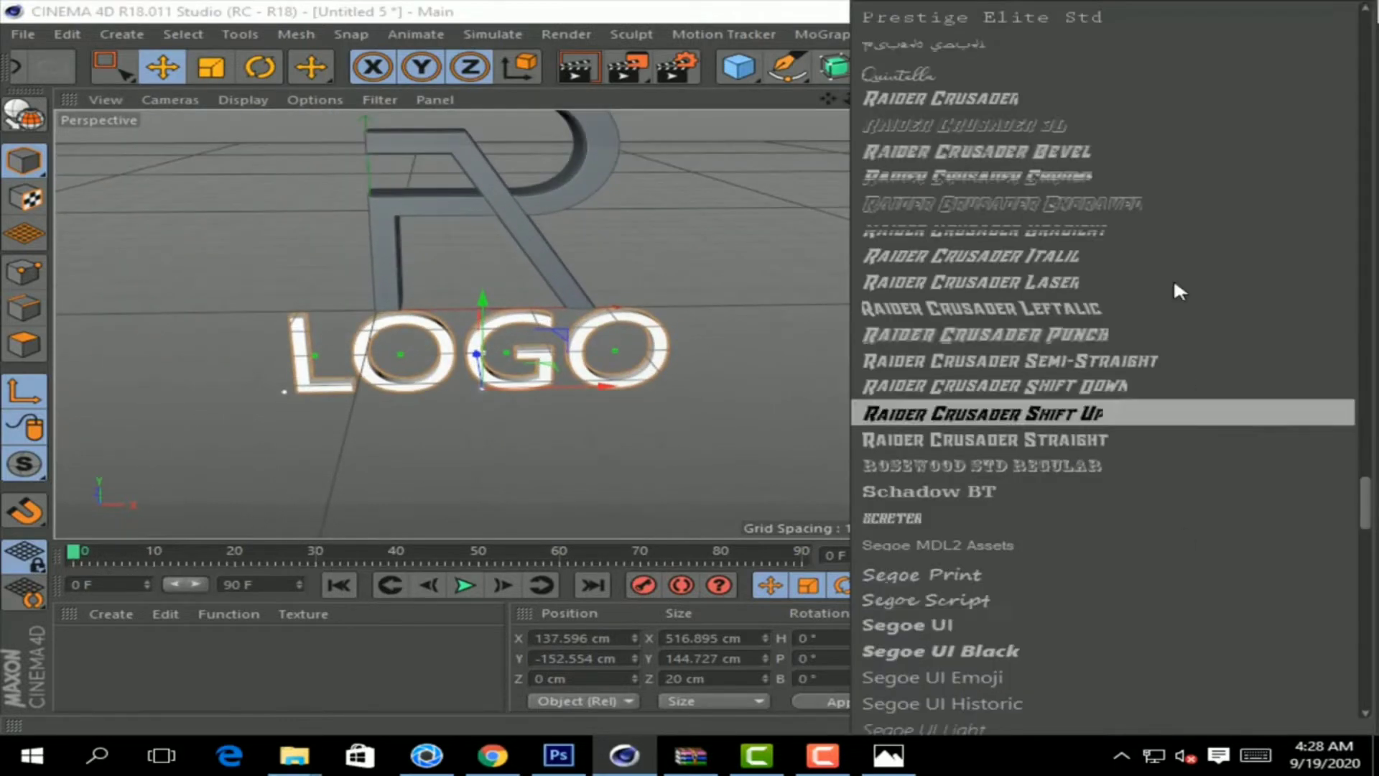
scroll(1174, 278, up, 7)
scroll(1006, 196, up, 7)
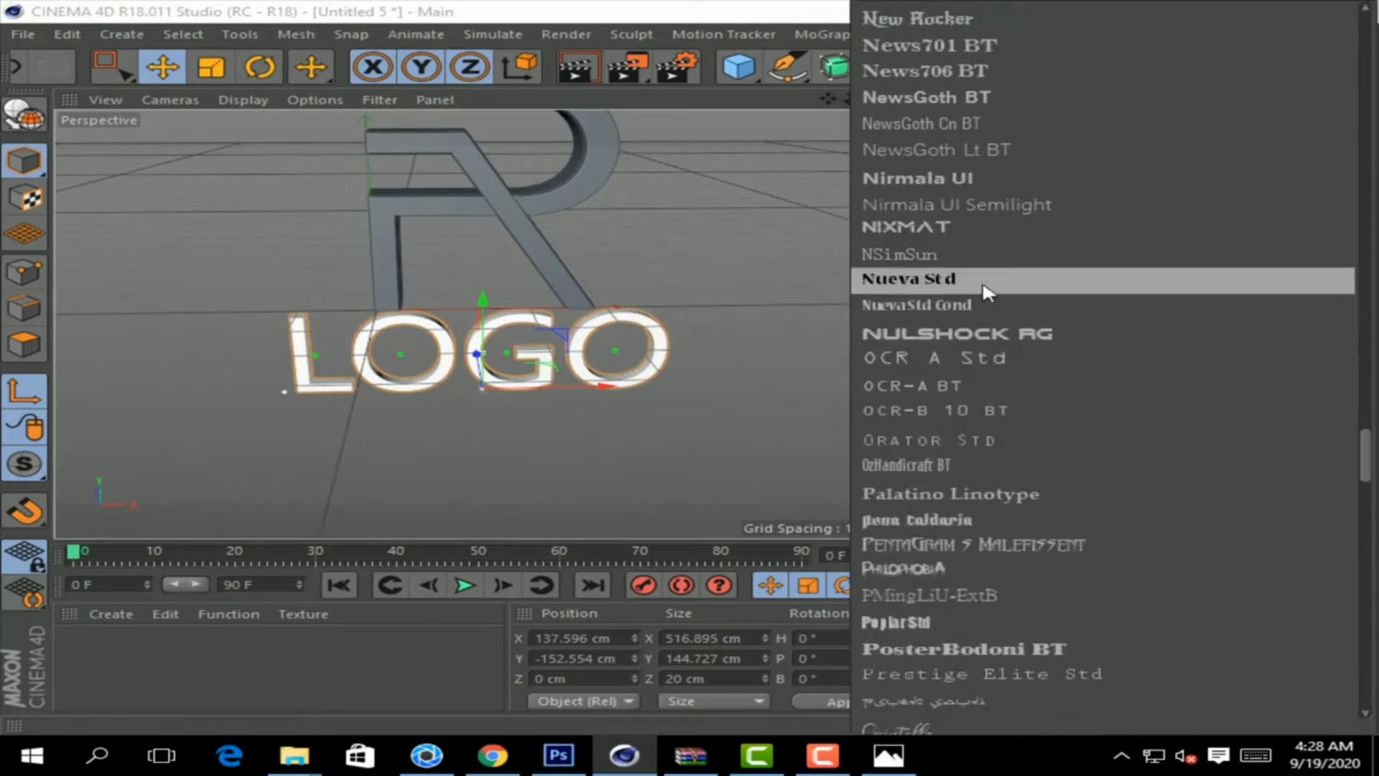
scroll(1005, 718, down, 4)
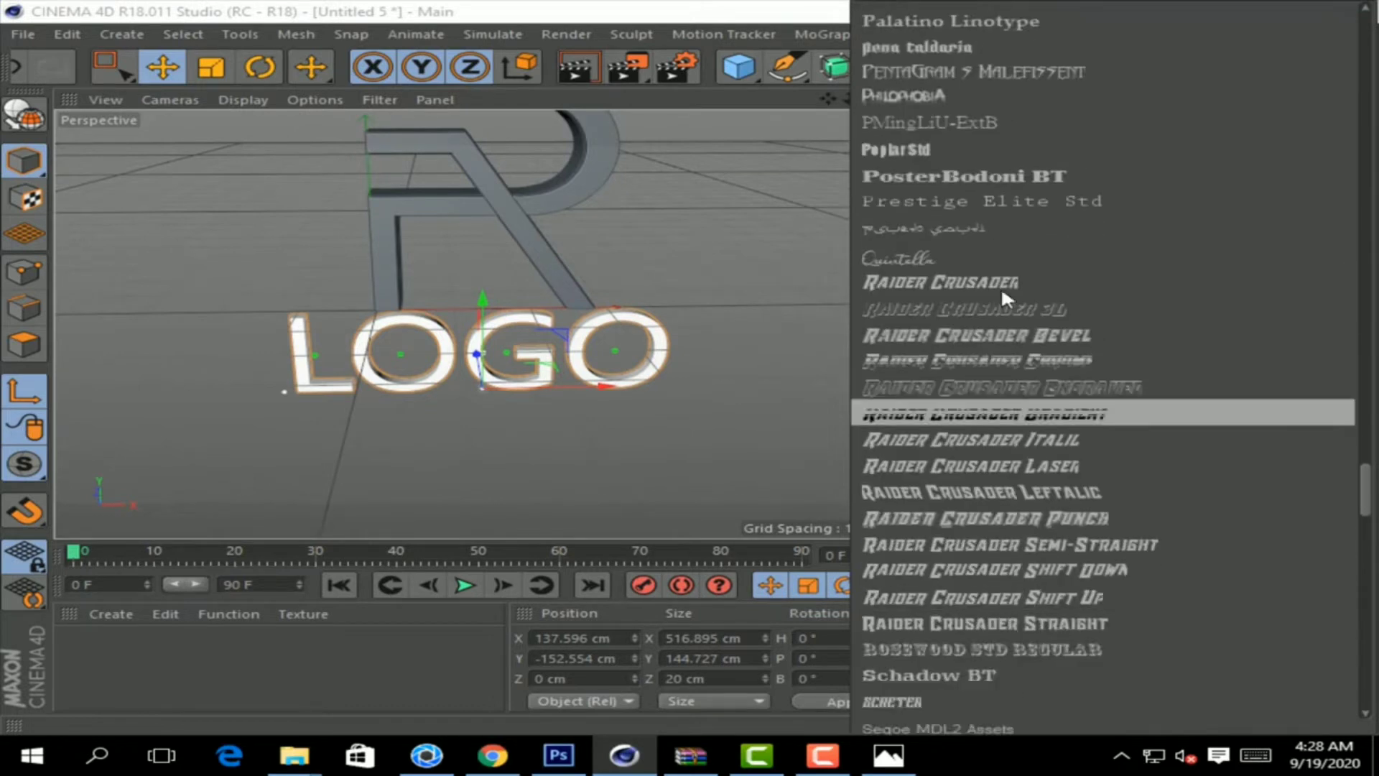
scroll(1001, 286, up, 4)
scroll(963, 208, up, 4)
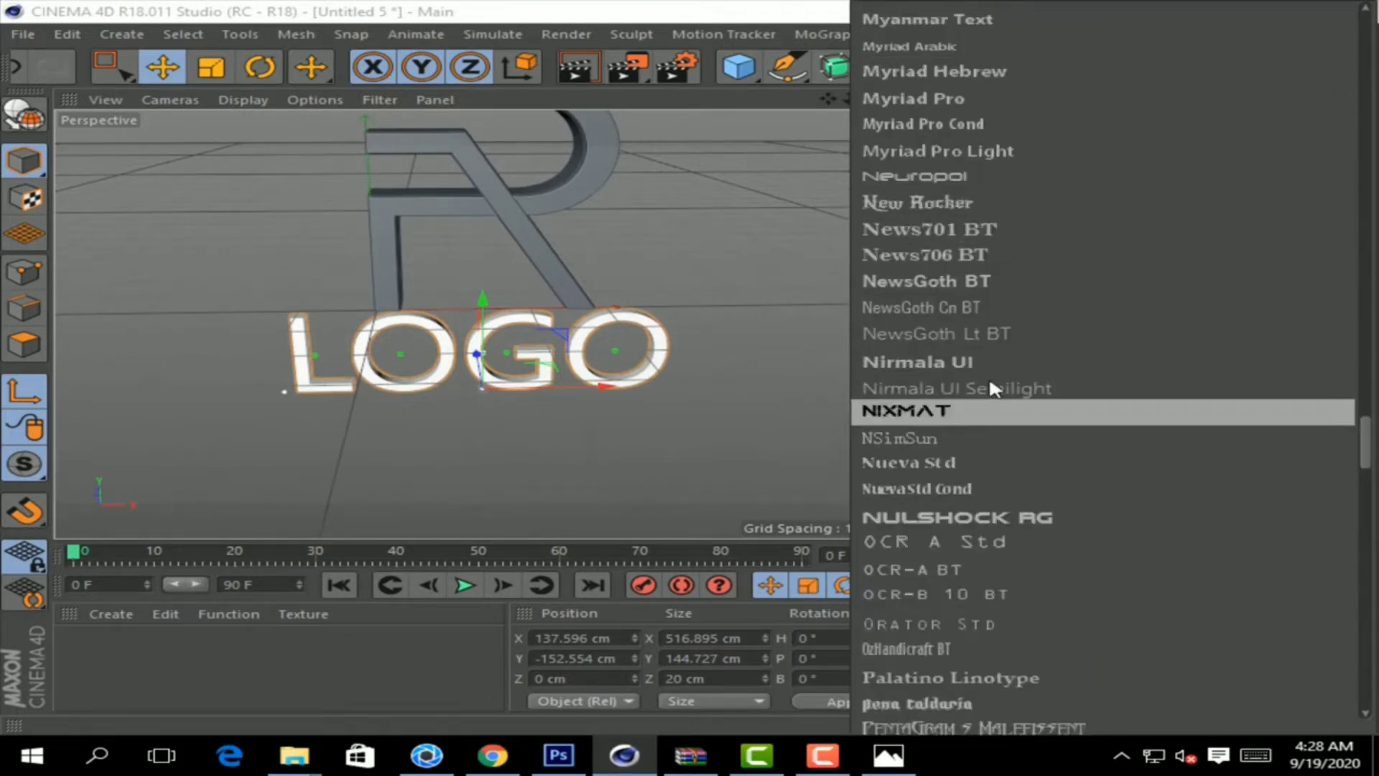
scroll(988, 376, up, 3)
scroll(971, 218, up, 4)
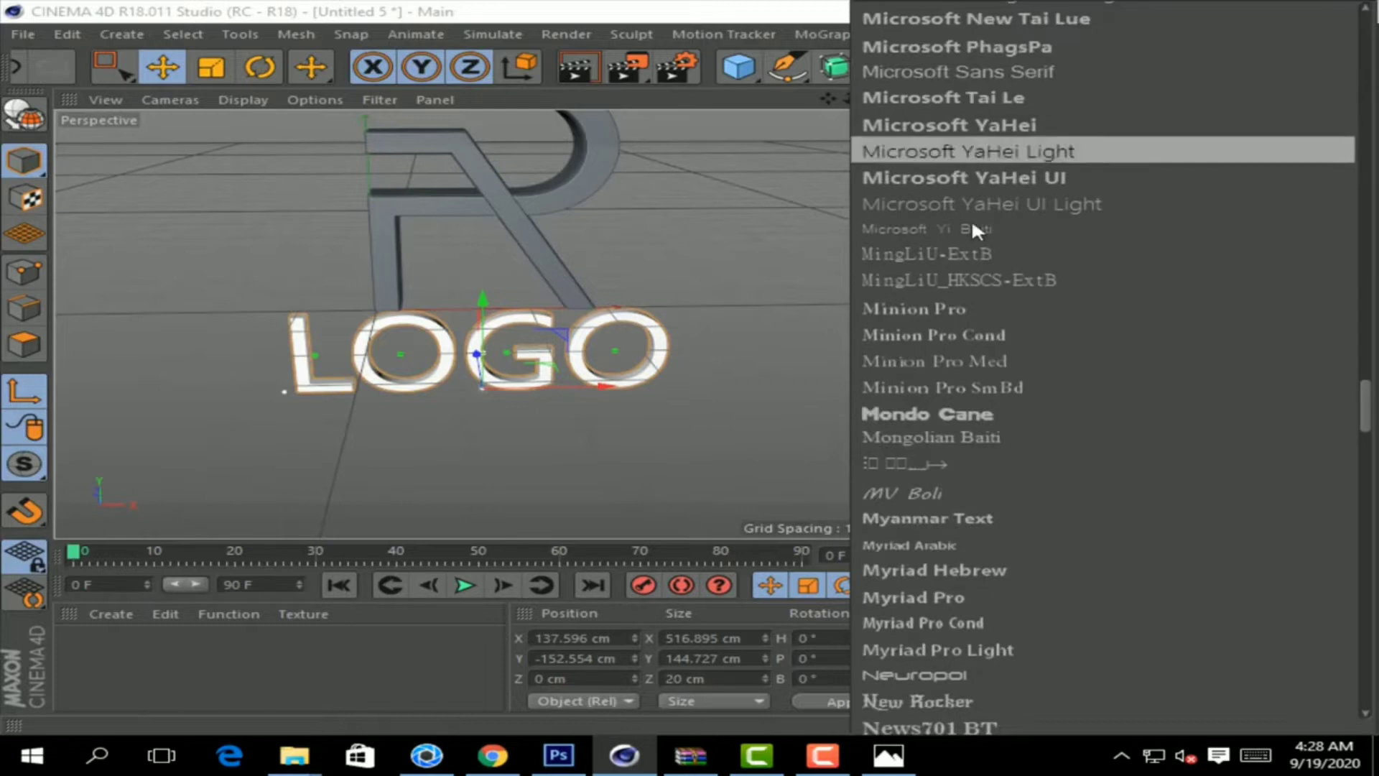
click(1010, 674)
Step: Size LOGO to 114 cm height with 11 cm spacing, raise it, and deepen it to 86 cm
drag(869, 95, 871, 118)
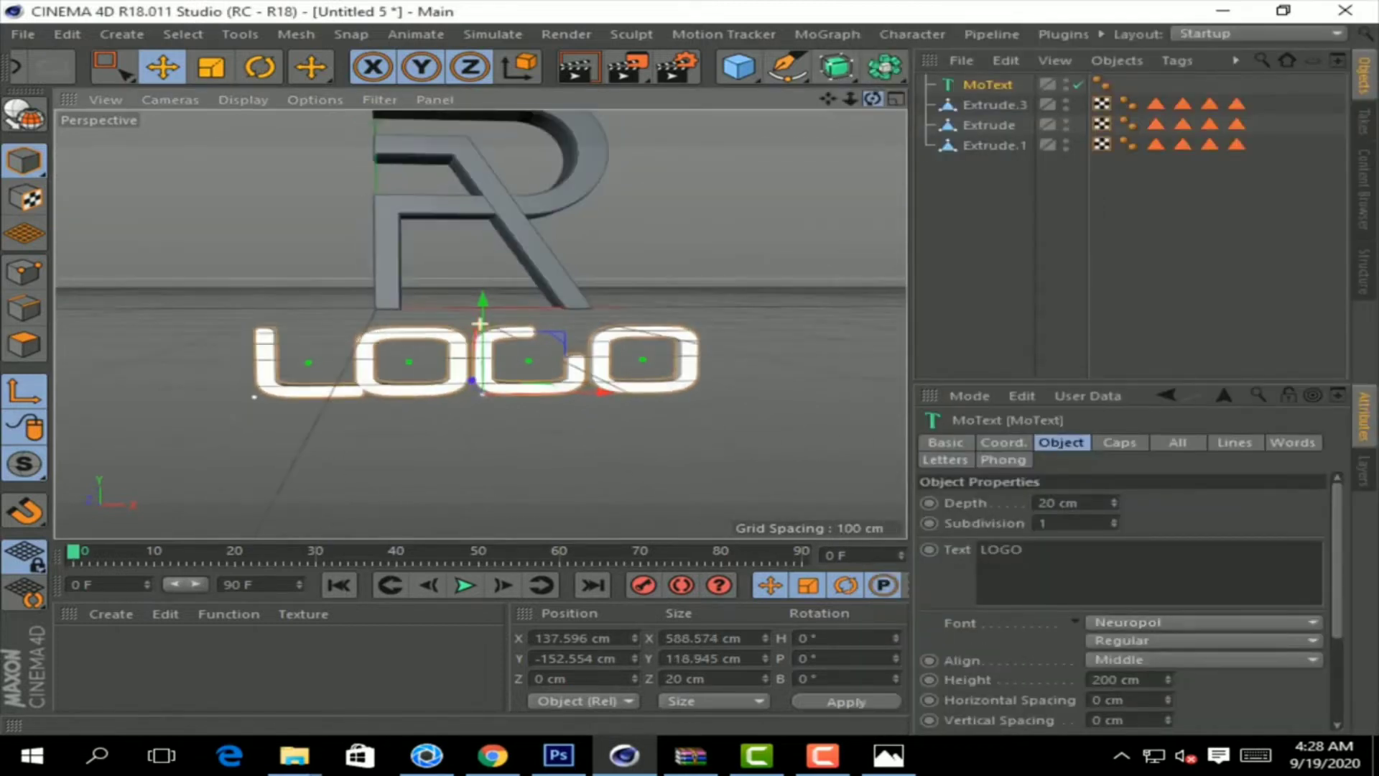
drag(1165, 679, 1159, 630)
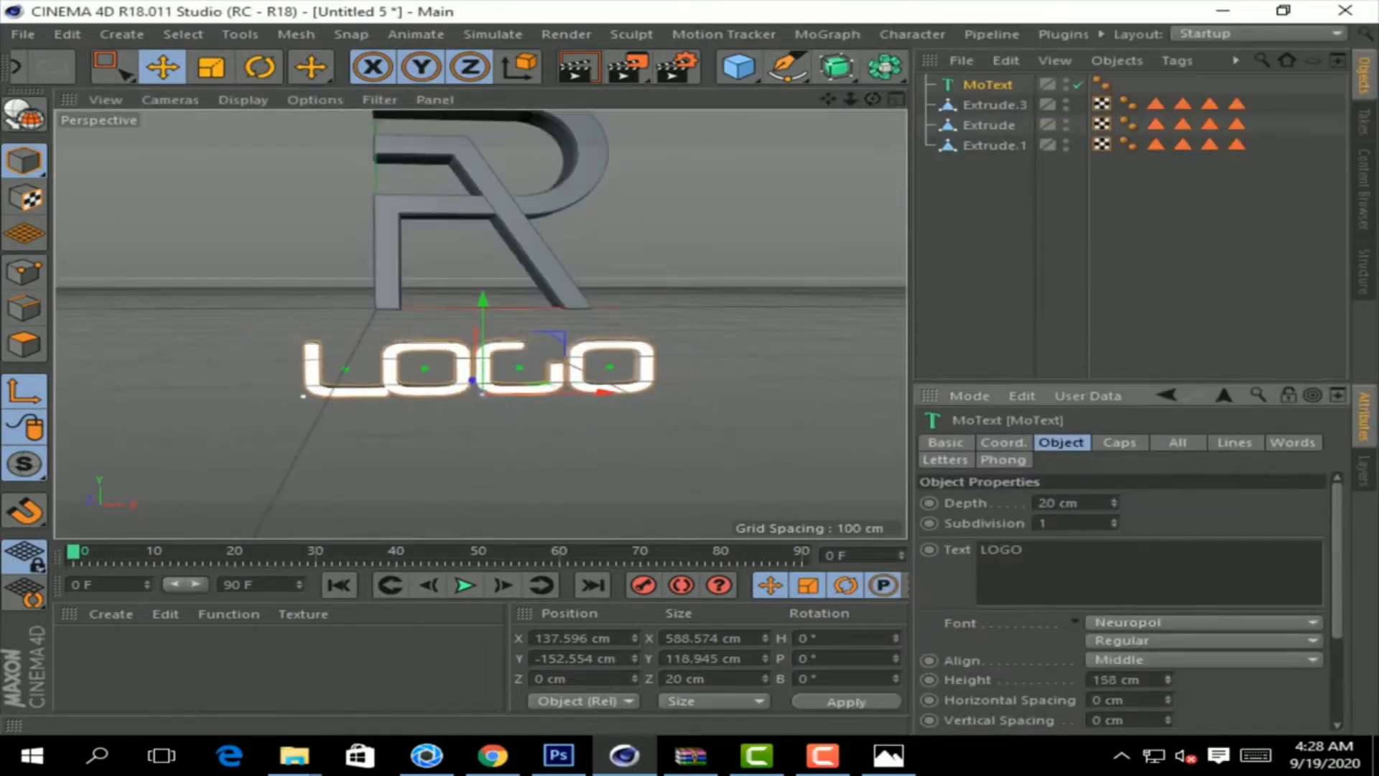
drag(1164, 680, 1165, 690)
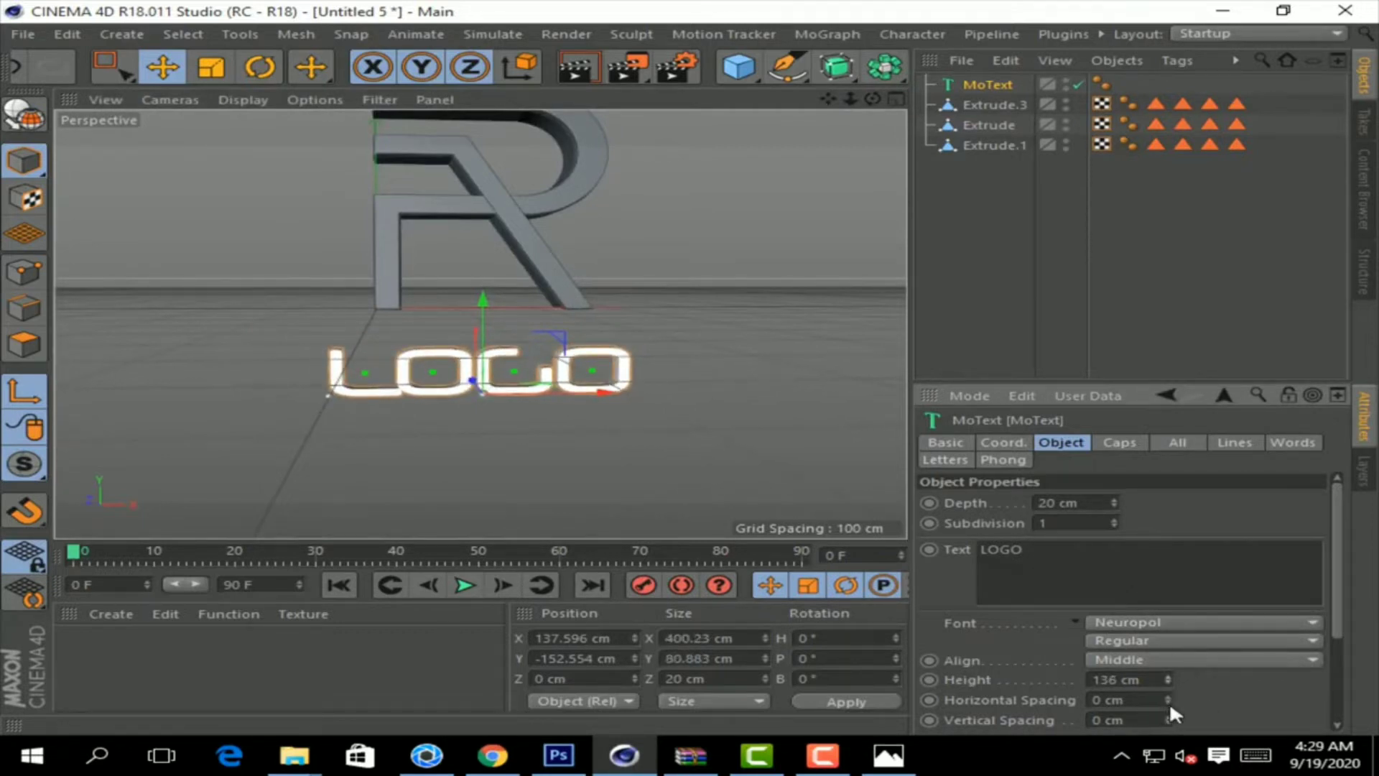
mouse_move(1168, 701)
mouse_down()
mouse_move(1229, 651)
mouse_move(1171, 693)
mouse_up()
drag(484, 297, 489, 265)
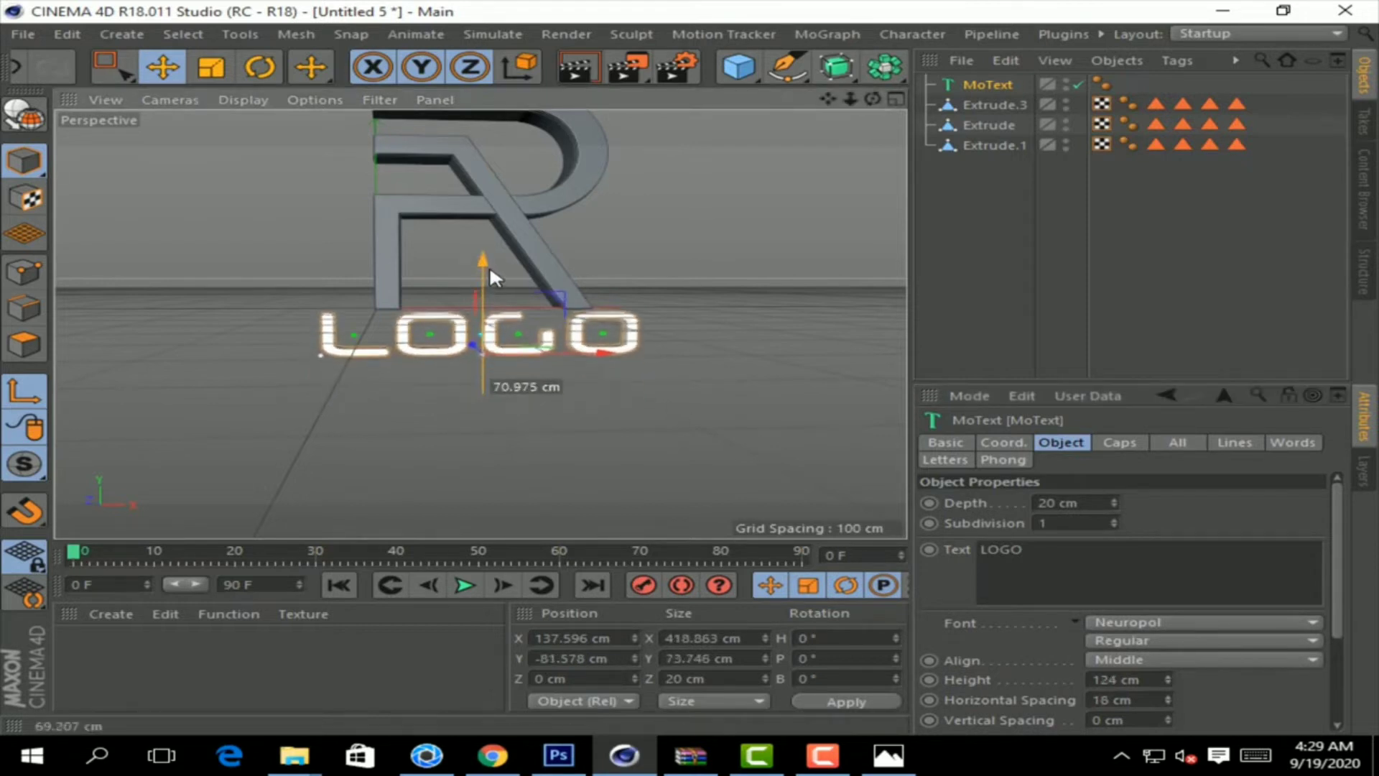
drag(1168, 679, 1169, 718)
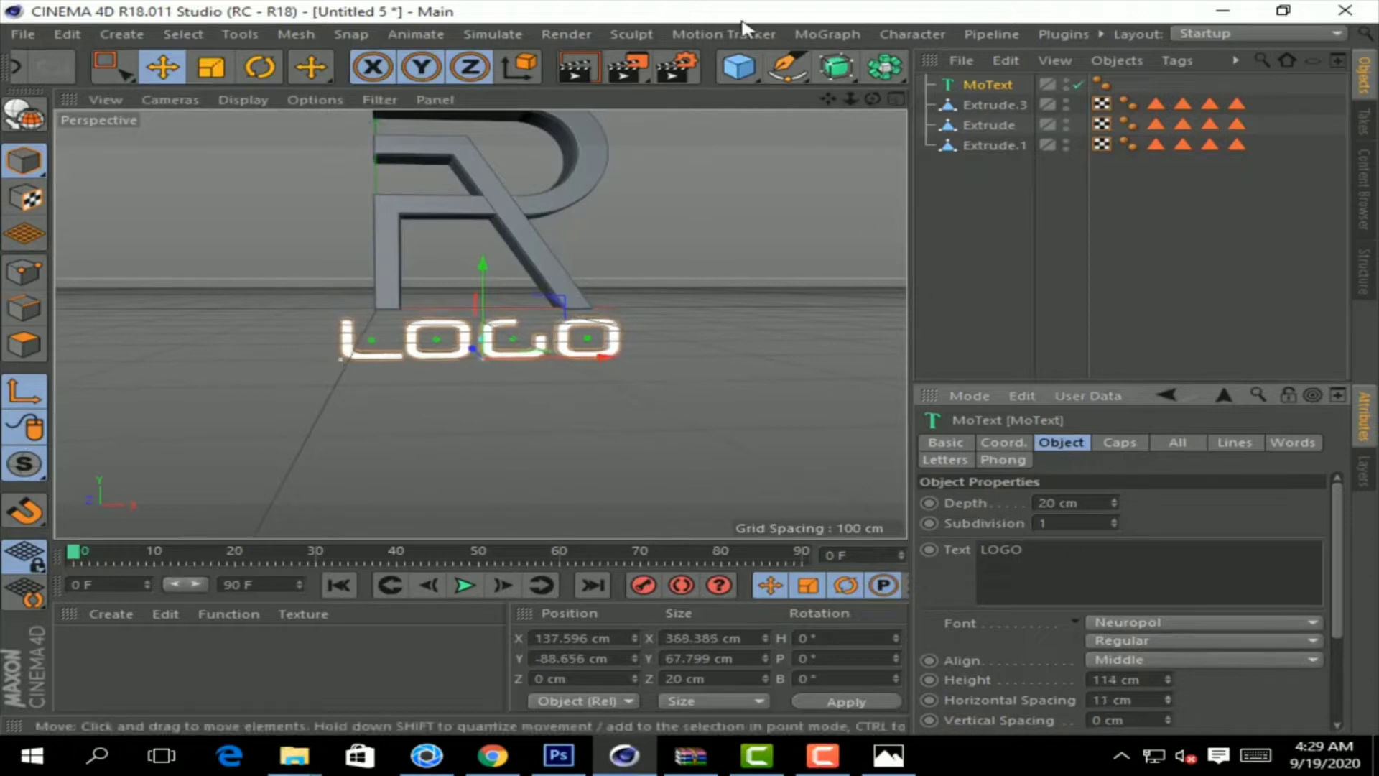
drag(879, 102, 869, 92)
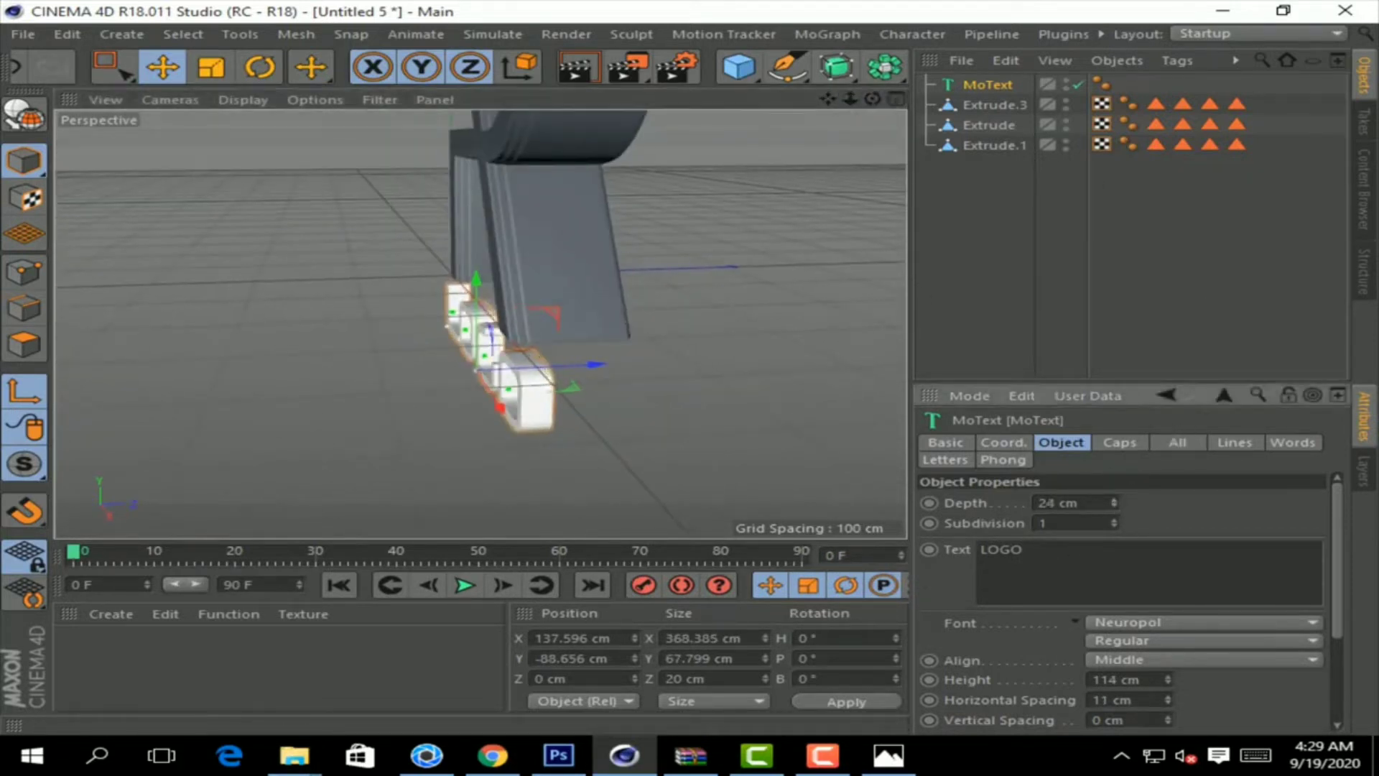
drag(1113, 502, 1113, 459)
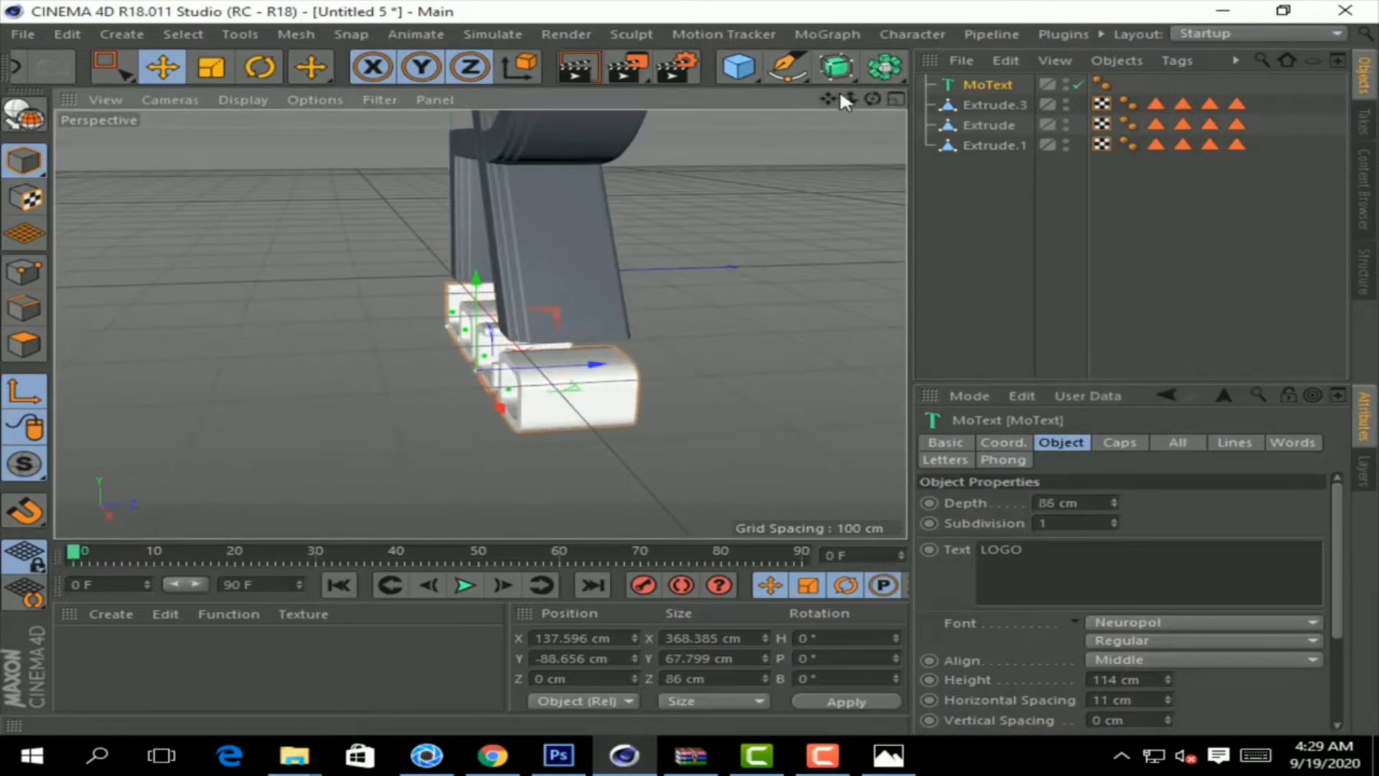
mouse_move(872, 99)
mouse_down()
mouse_move(855, 100)
mouse_move(877, 93)
mouse_up()
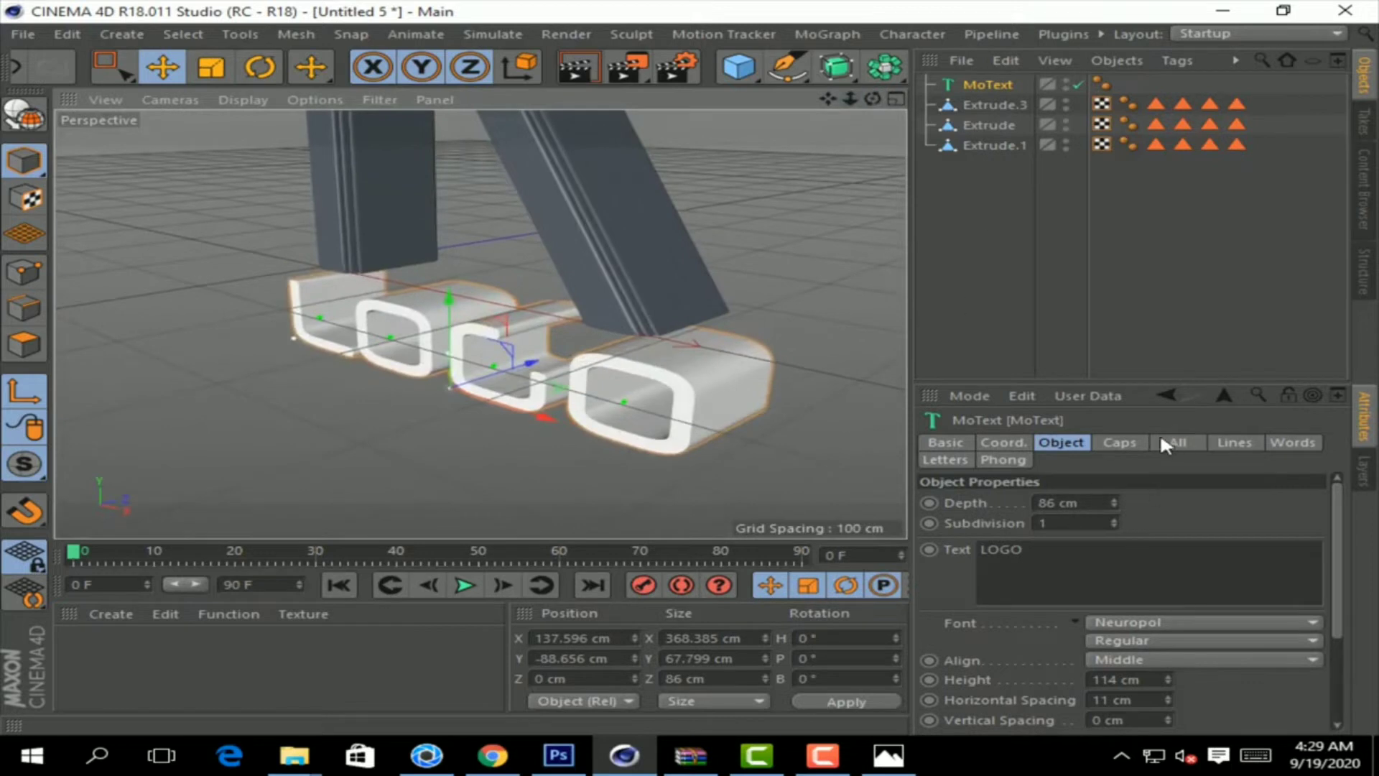
Step: Under Gouraud Shading (Lines), give LOGO Quadrangle caps on a fine Regular Grid
click(1117, 442)
click(237, 99)
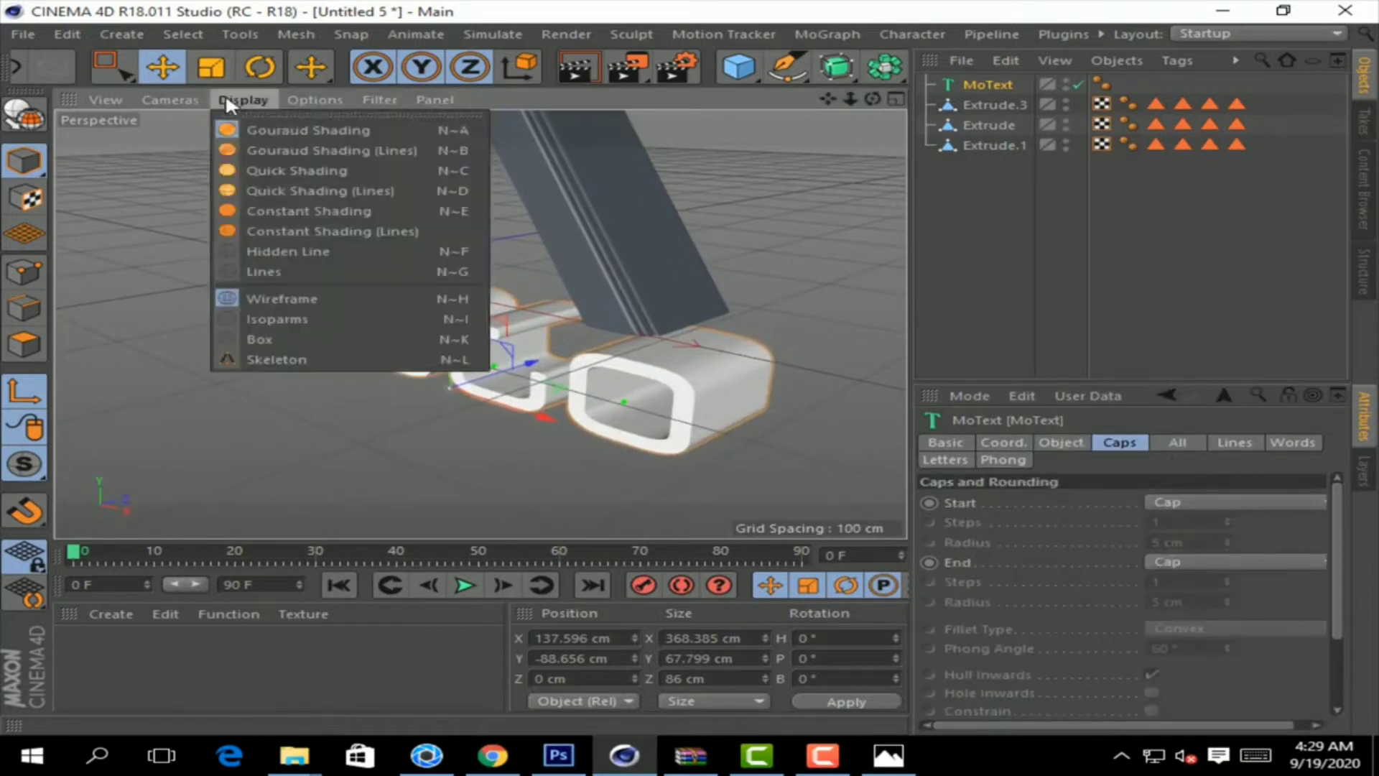
click(308, 145)
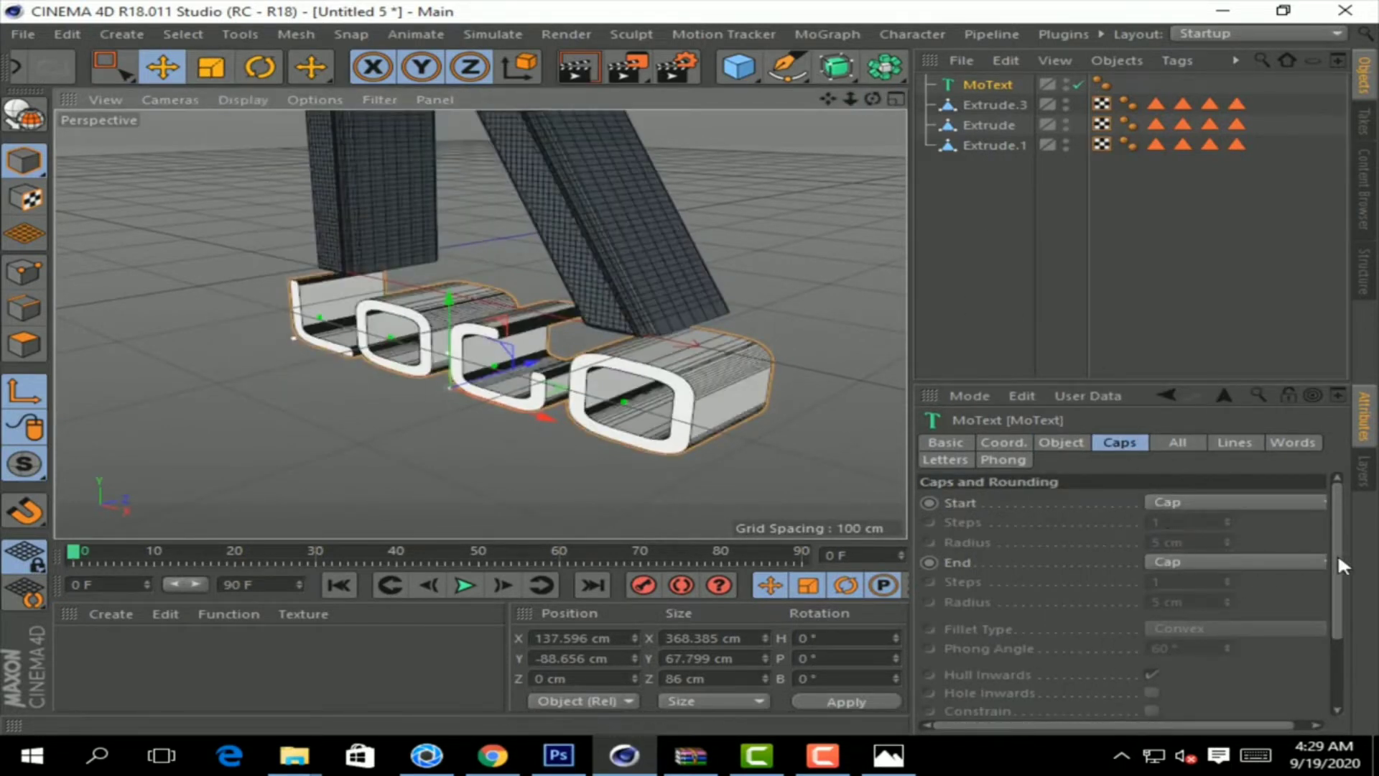
drag(1340, 563, 1337, 625)
click(1213, 670)
click(1200, 629)
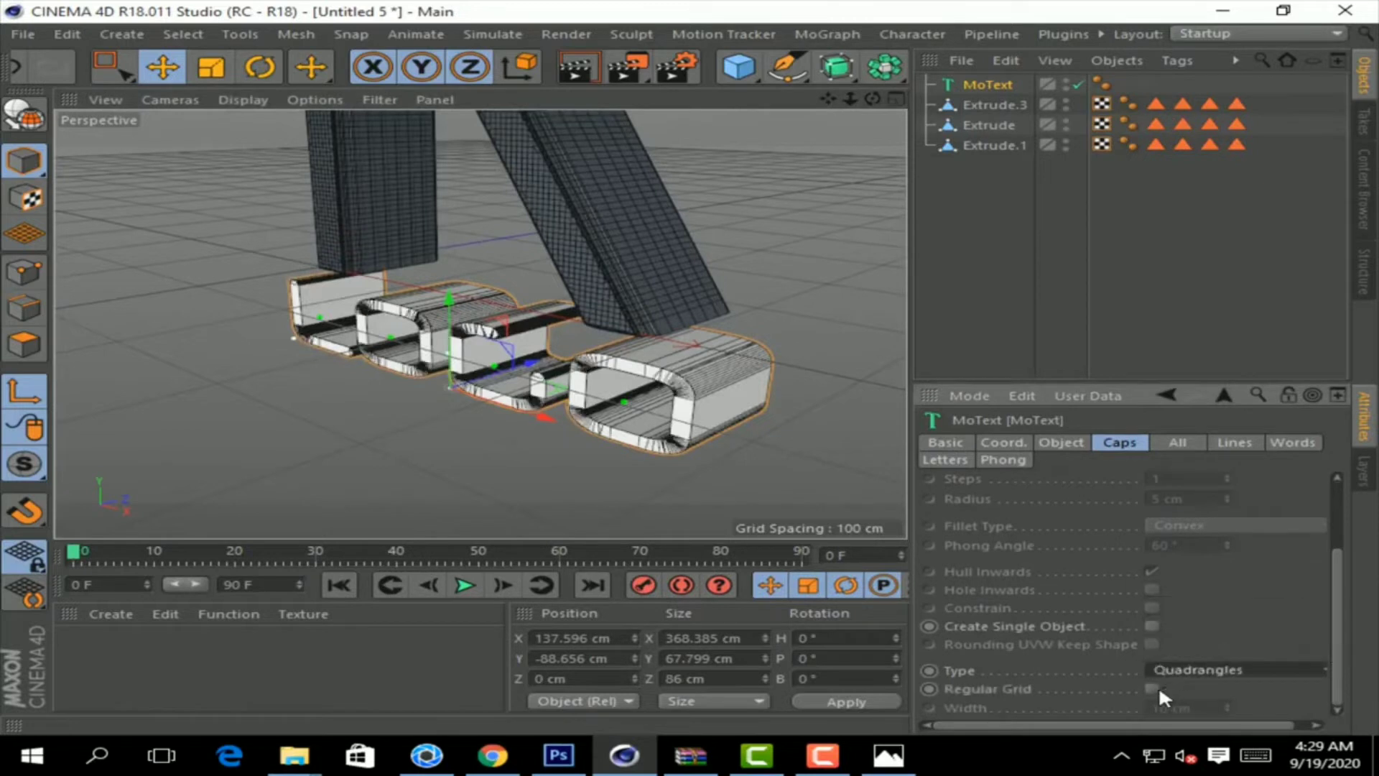
click(1152, 688)
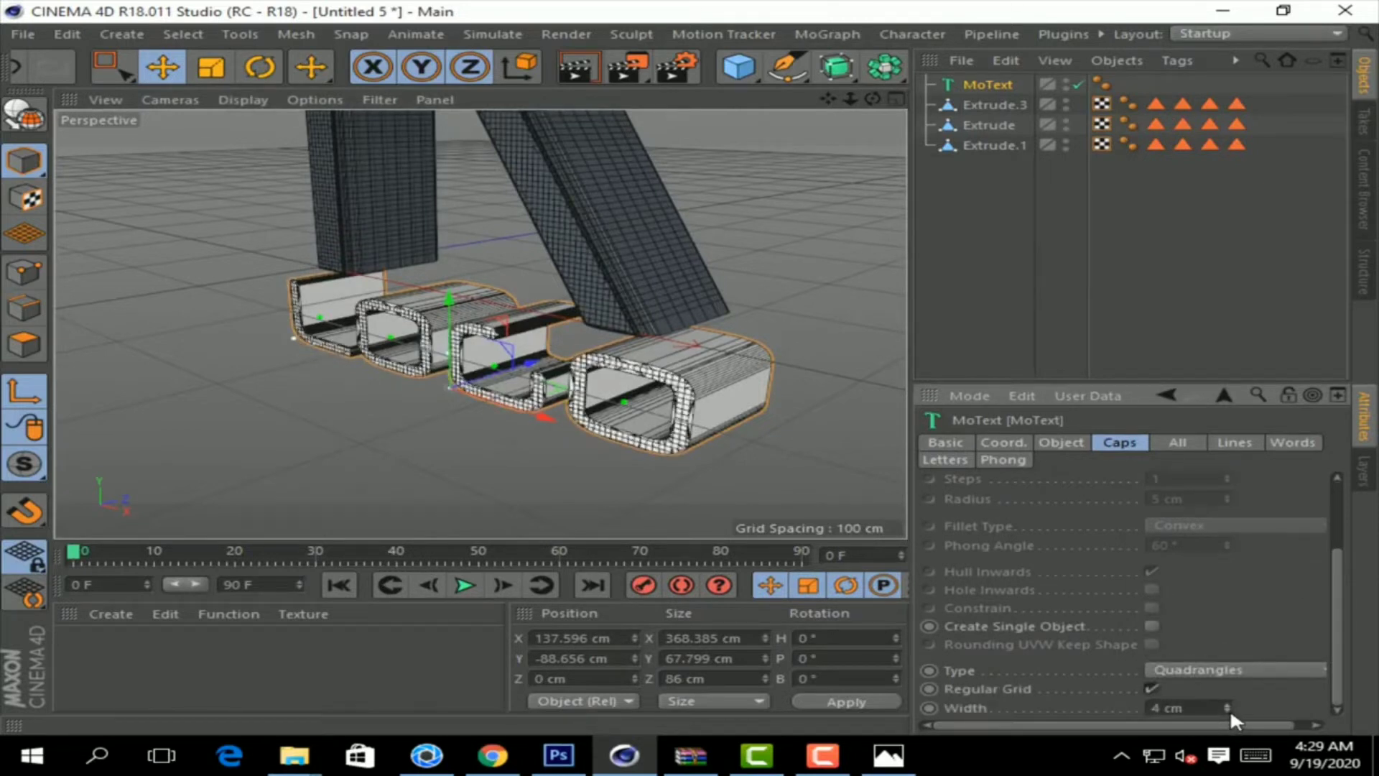
click(1228, 710)
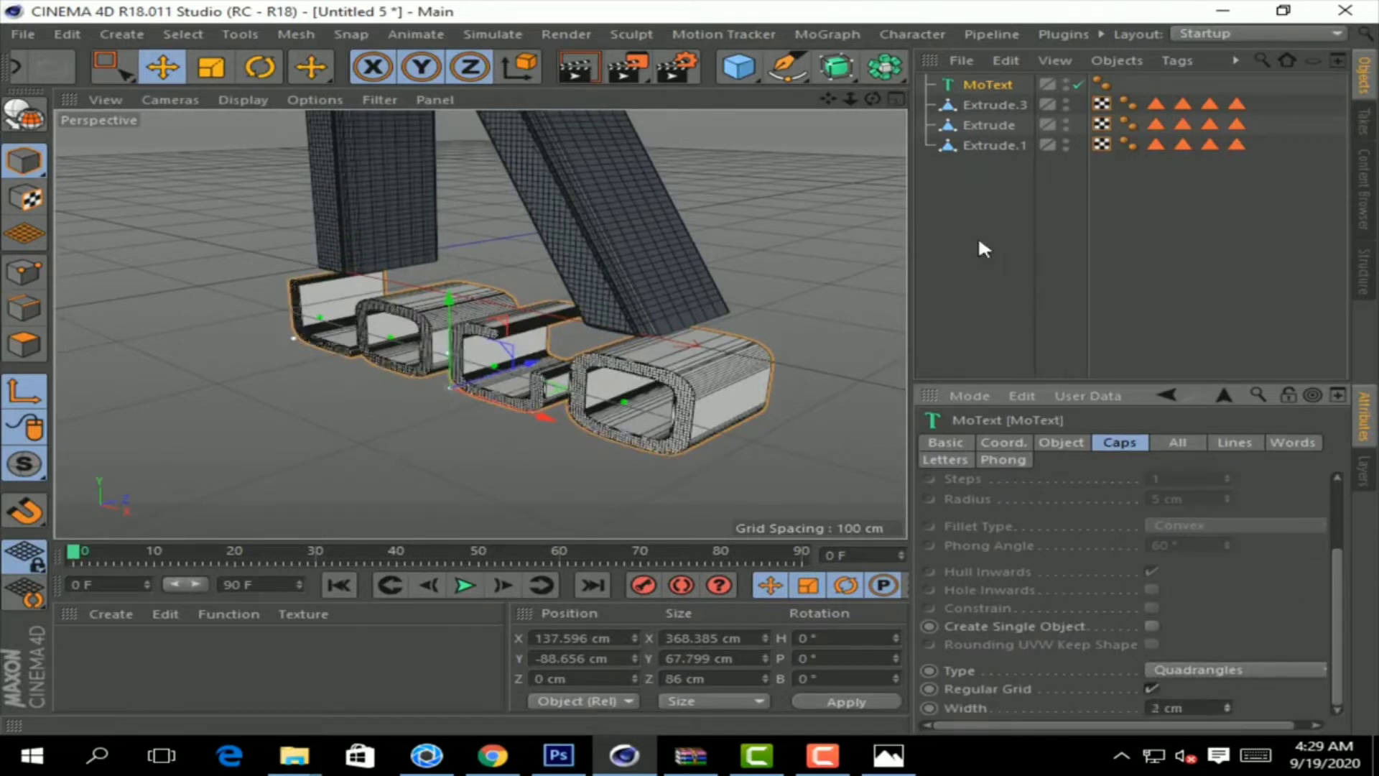
Step: Subdivide LOGO's intermediate points at 3 cm max length, 9 depth subdivisions, then restore Gouraud Shading
click(1062, 442)
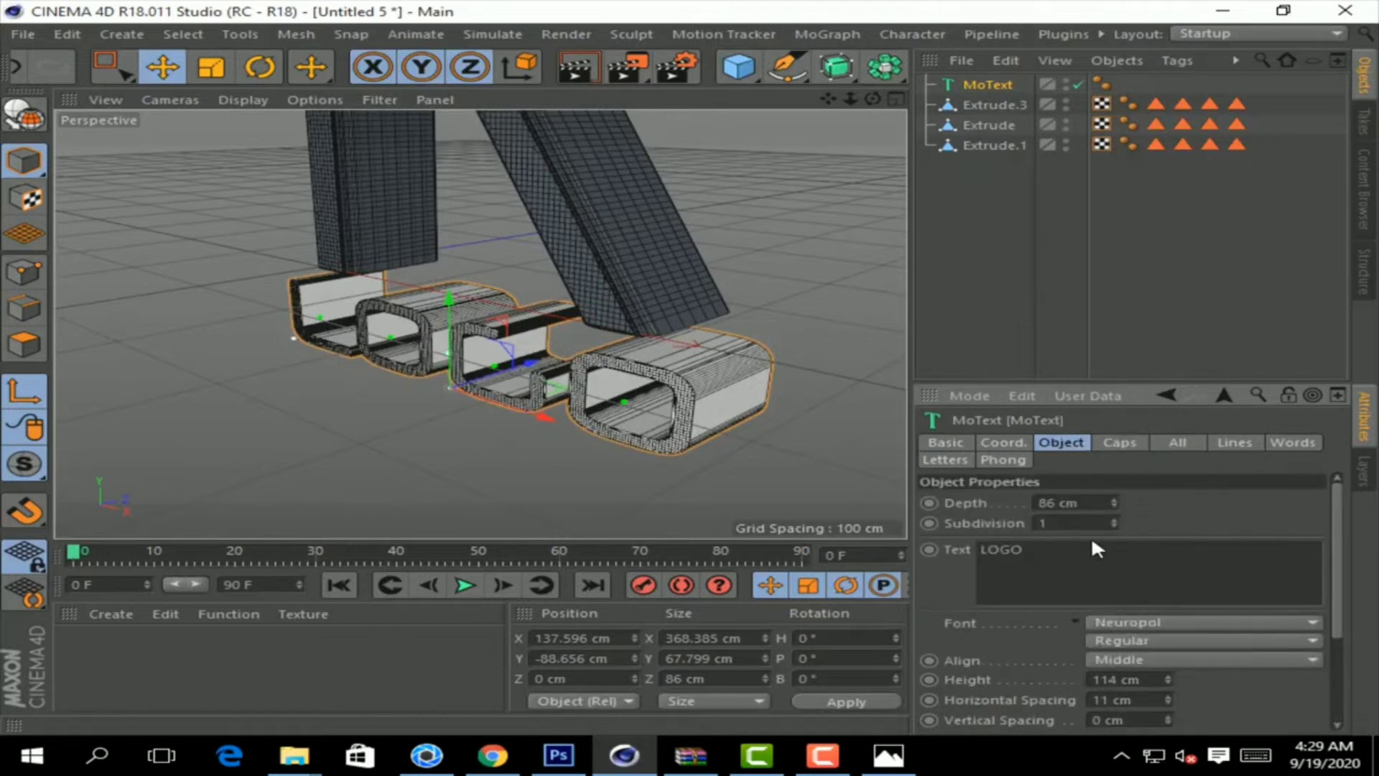
scroll(1328, 617, down, 5)
click(1178, 636)
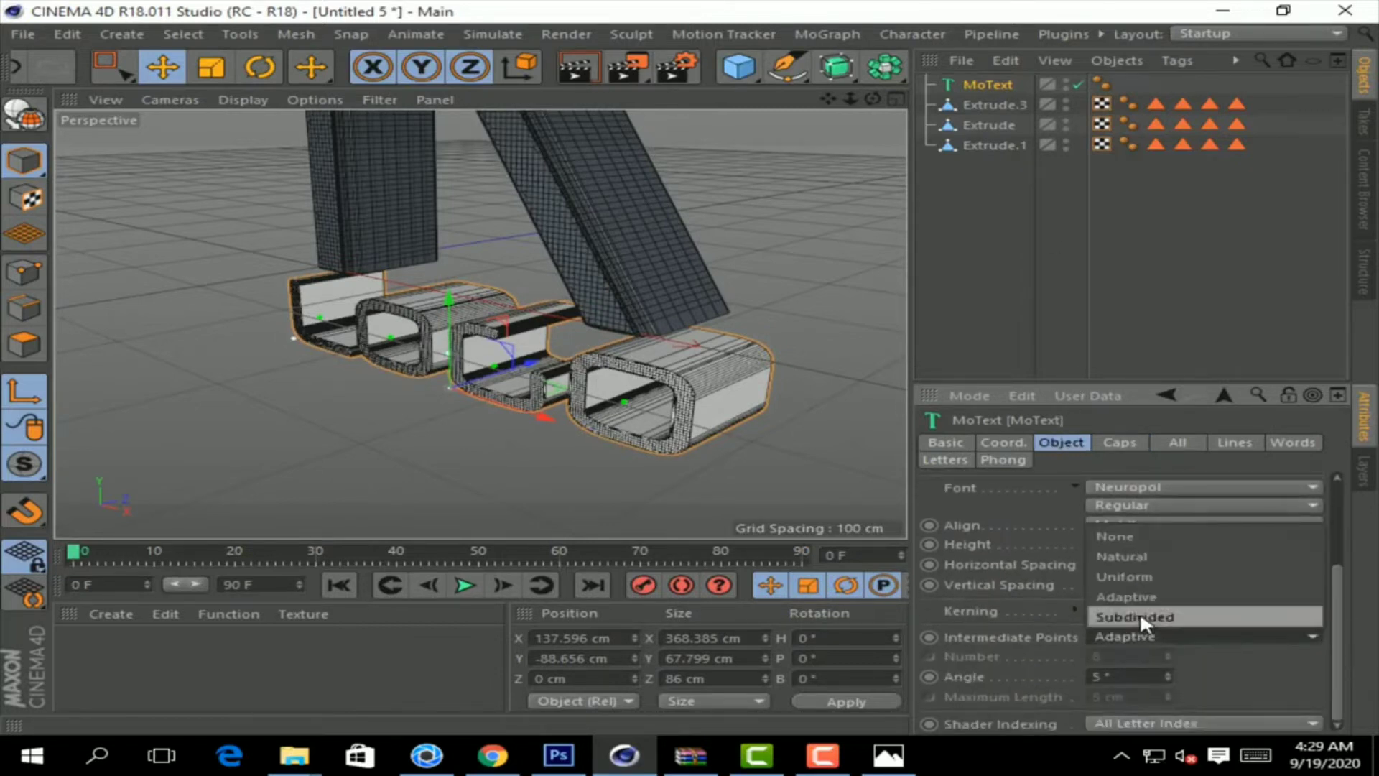
click(1139, 610)
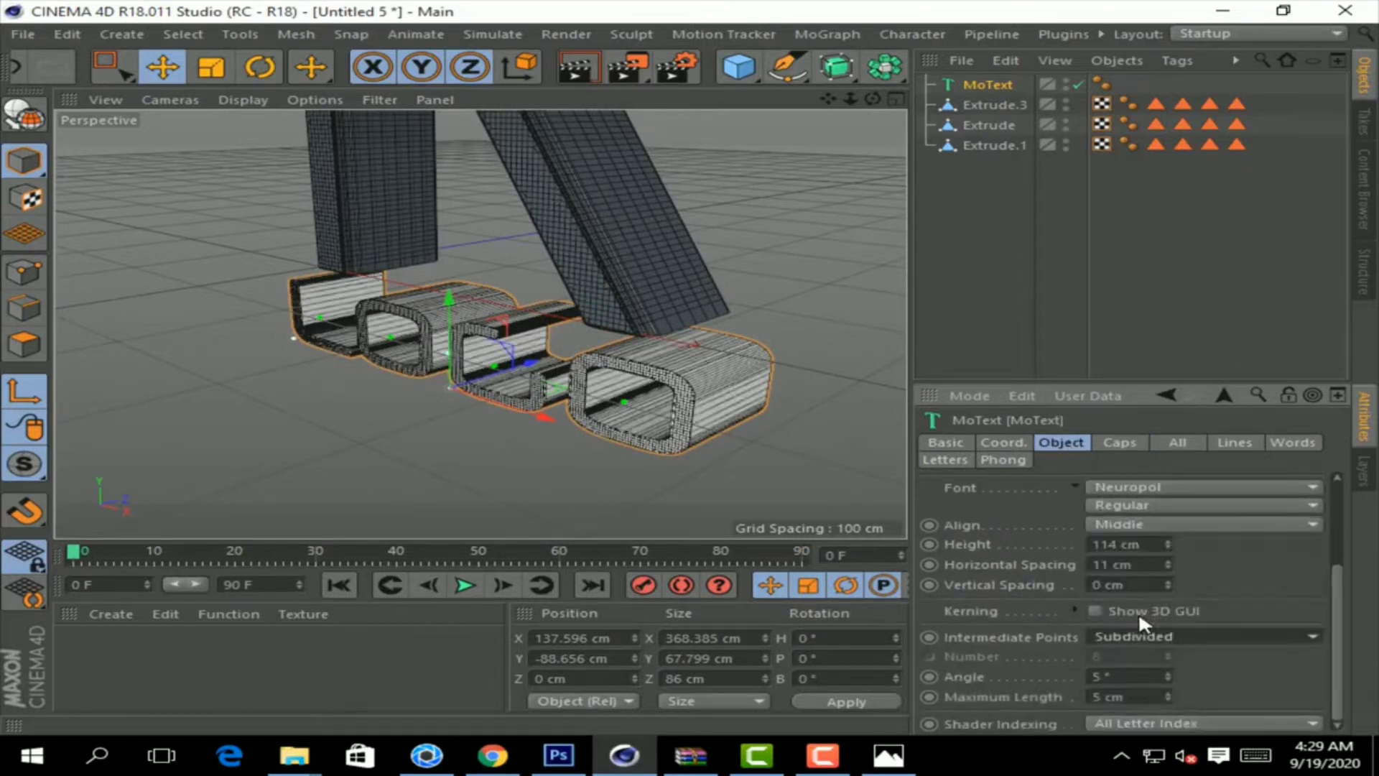
click(1169, 698)
click(1168, 698)
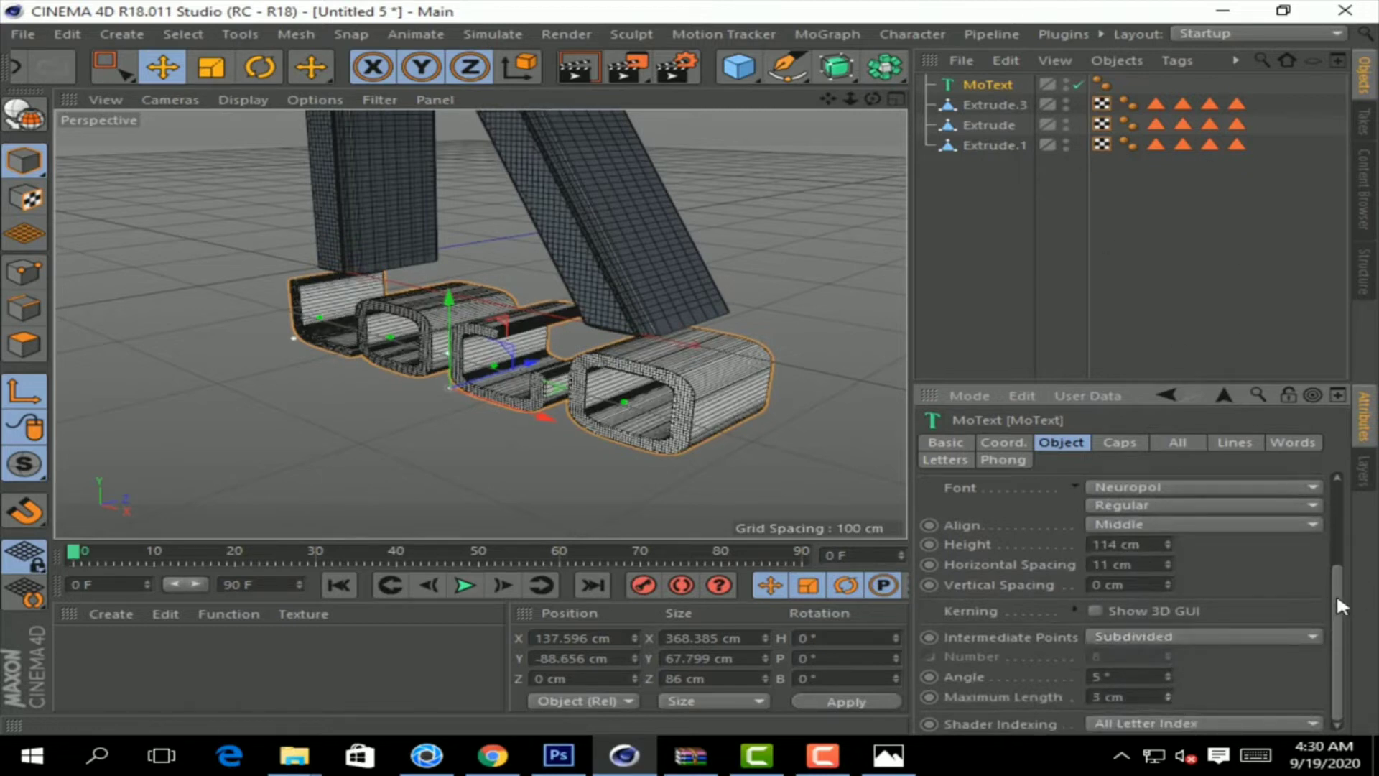
scroll(1336, 598, up, 4)
drag(1115, 522, 1115, 517)
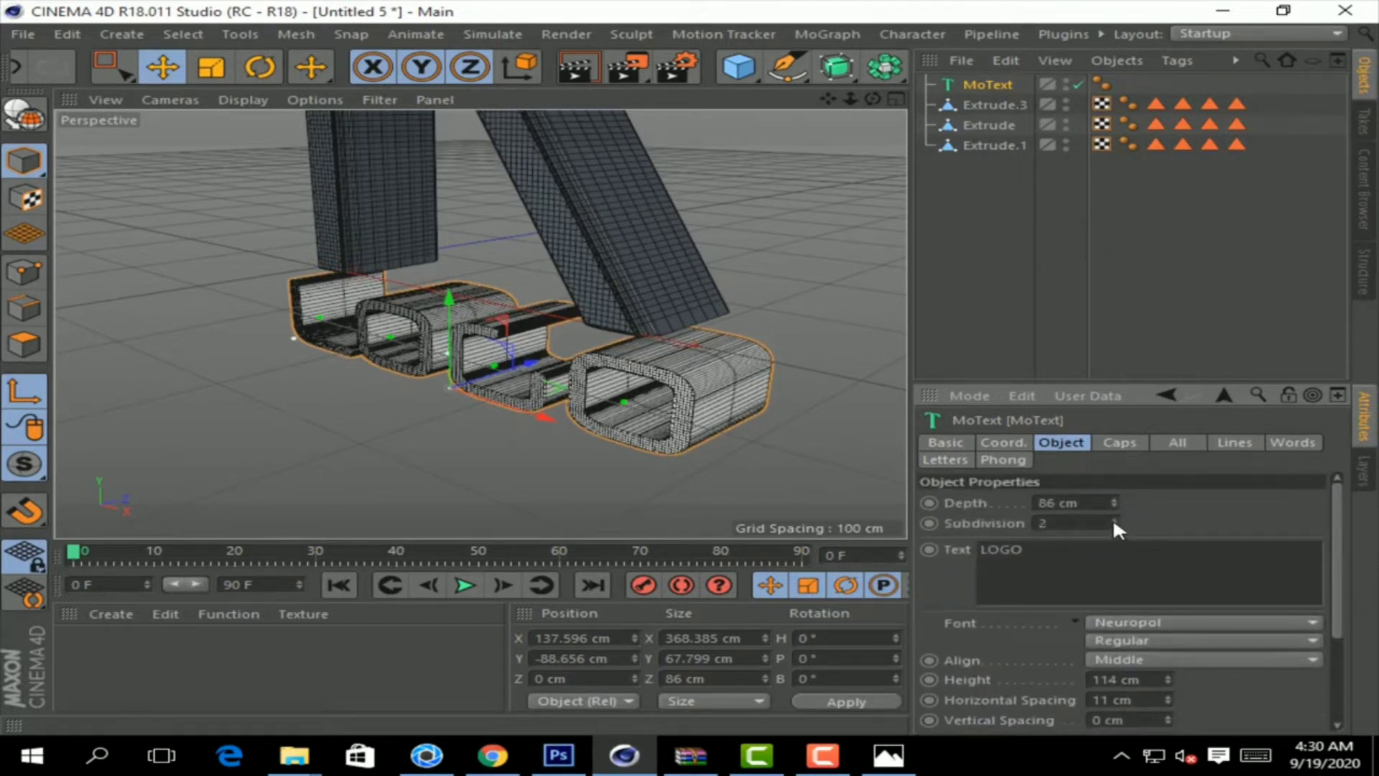
alt+drag(894, 107, 314, 101)
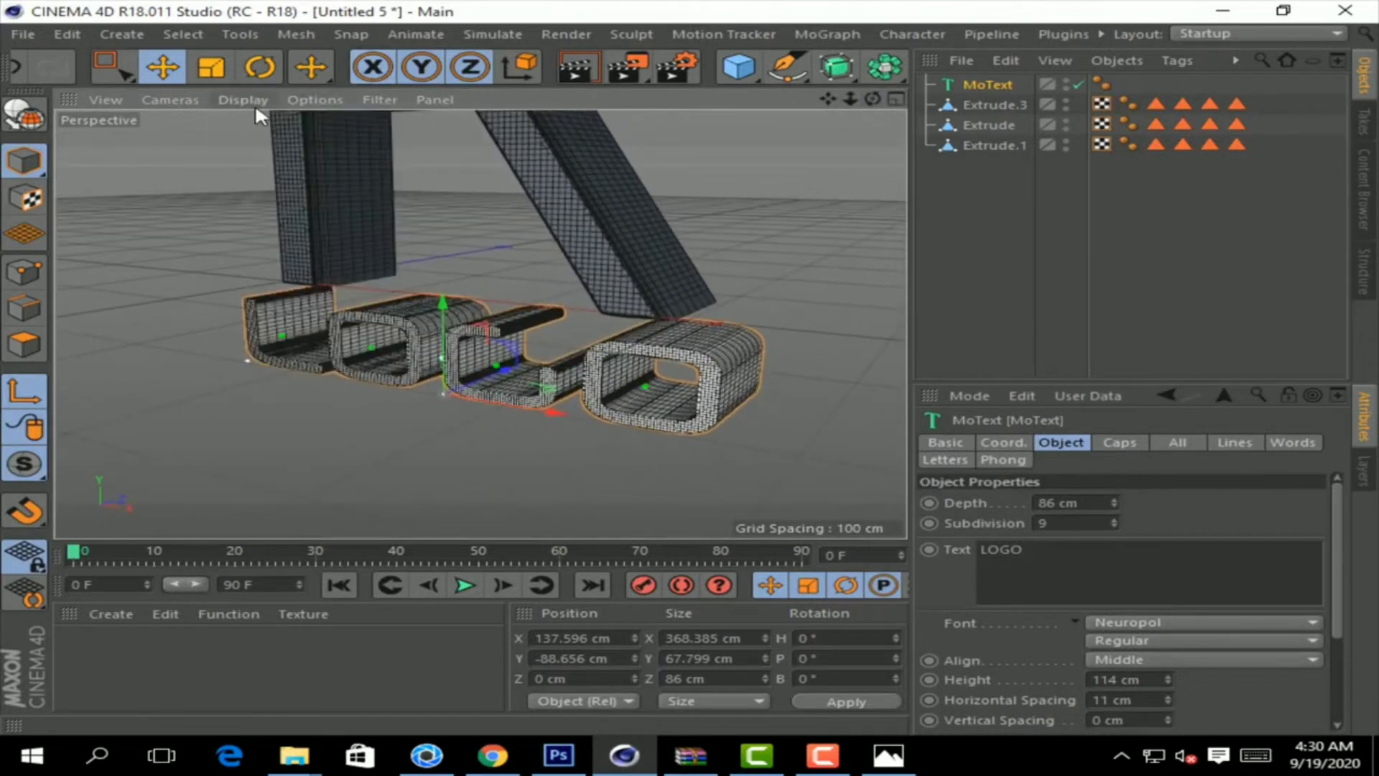
click(243, 100)
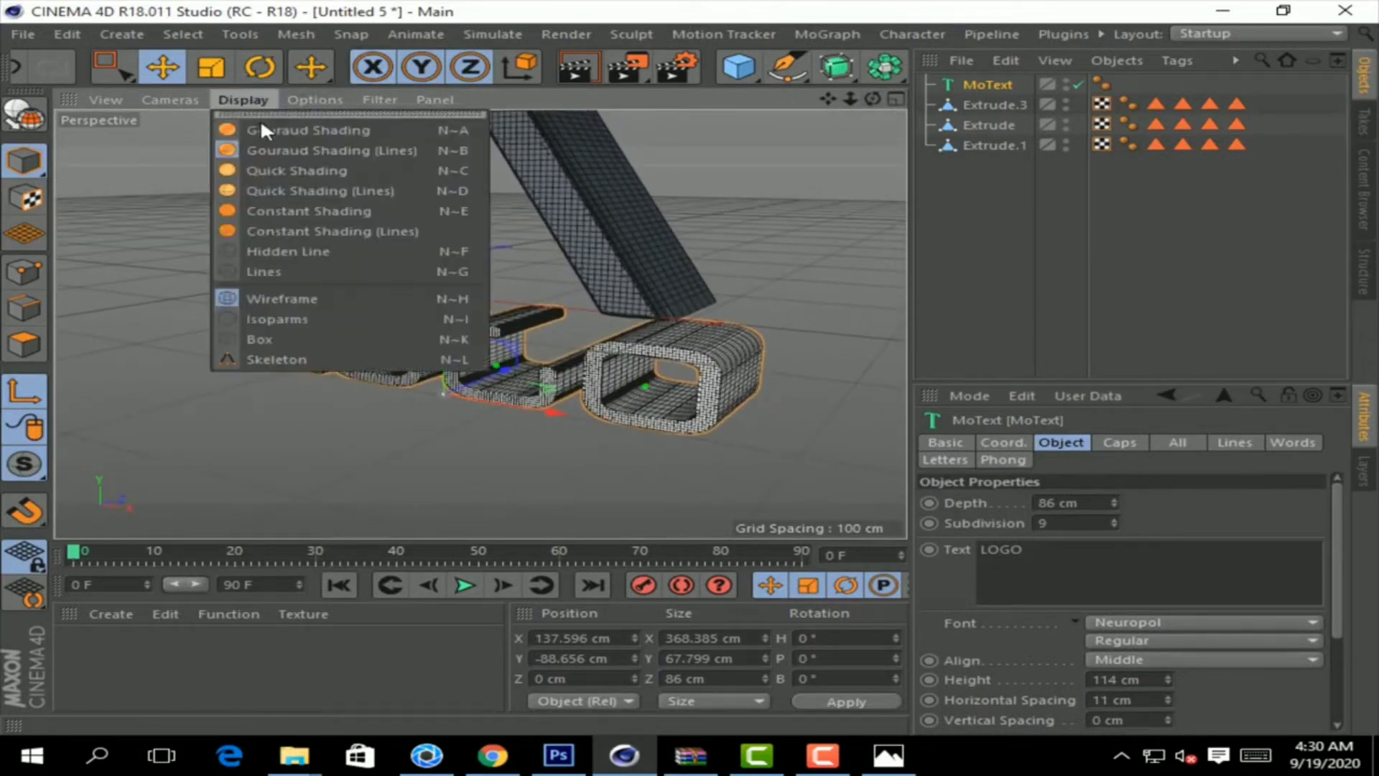
click(270, 129)
drag(873, 99, 927, 101)
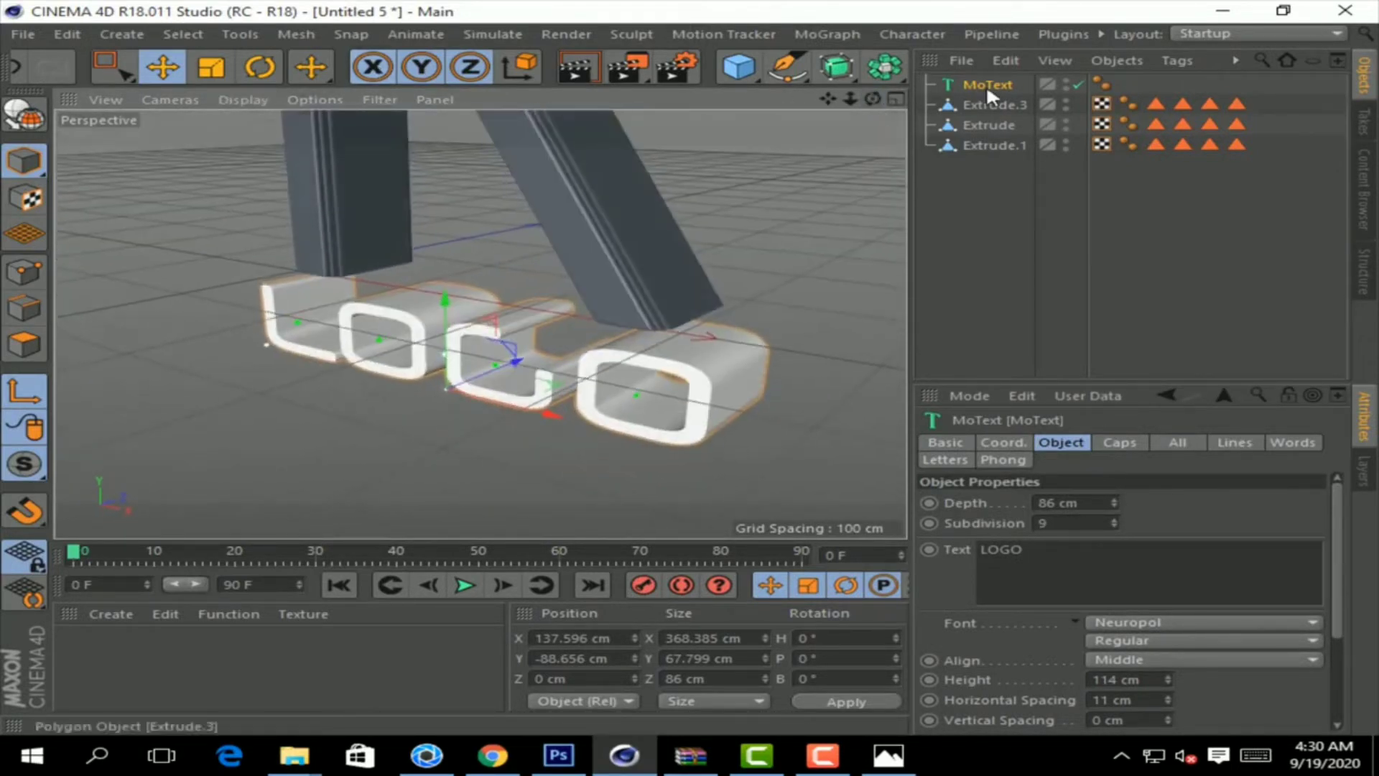
Step: Make both MoText caps Fillet Caps and set the start fillet to 1 cm radius
click(1119, 442)
click(1185, 502)
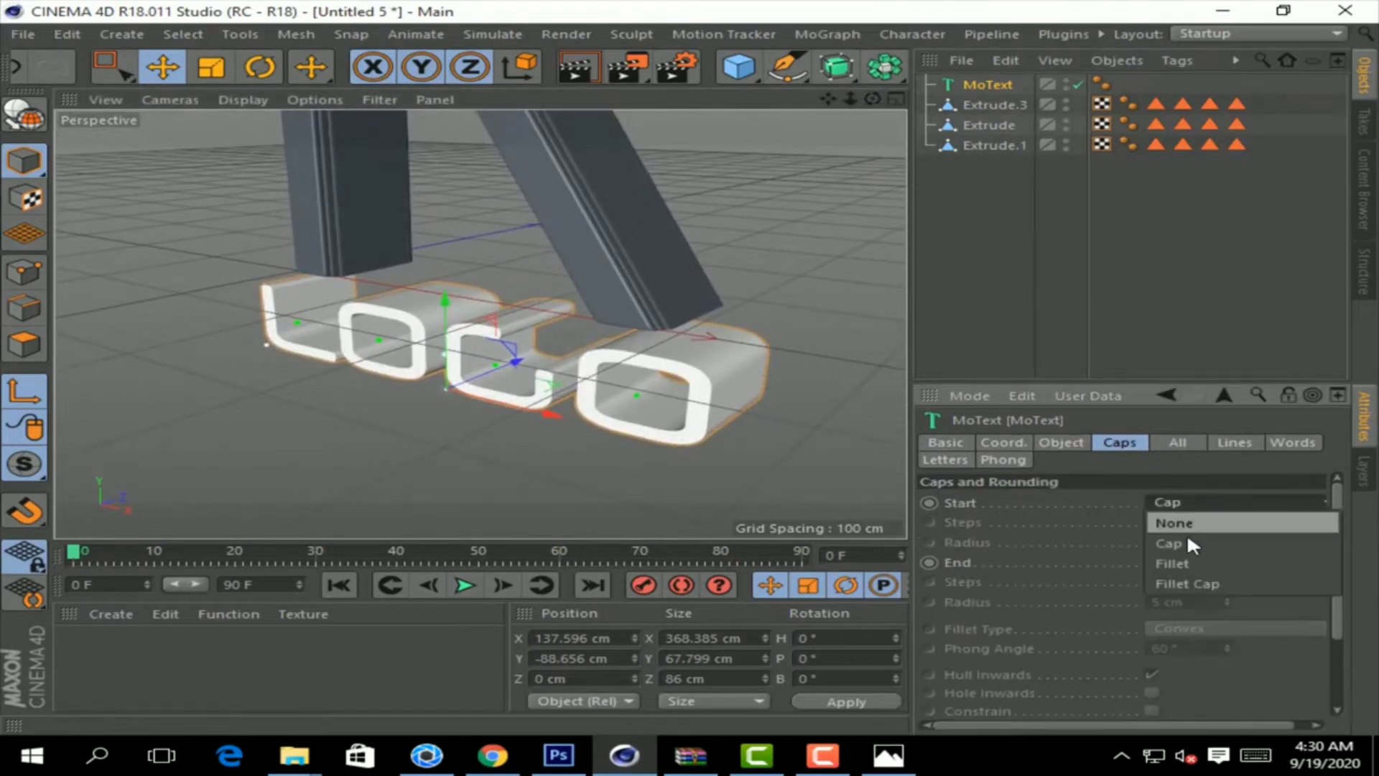
click(1191, 583)
click(1192, 630)
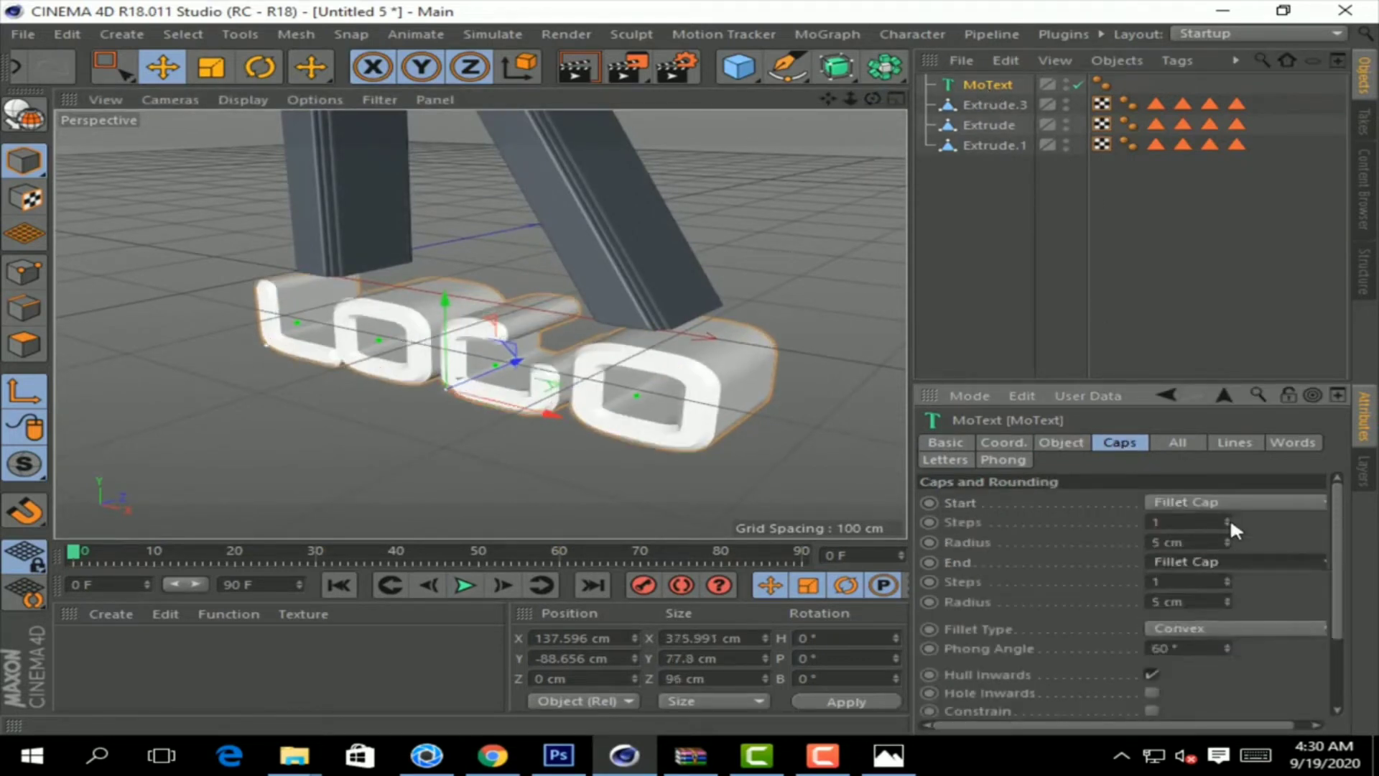
drag(1228, 523, 1225, 541)
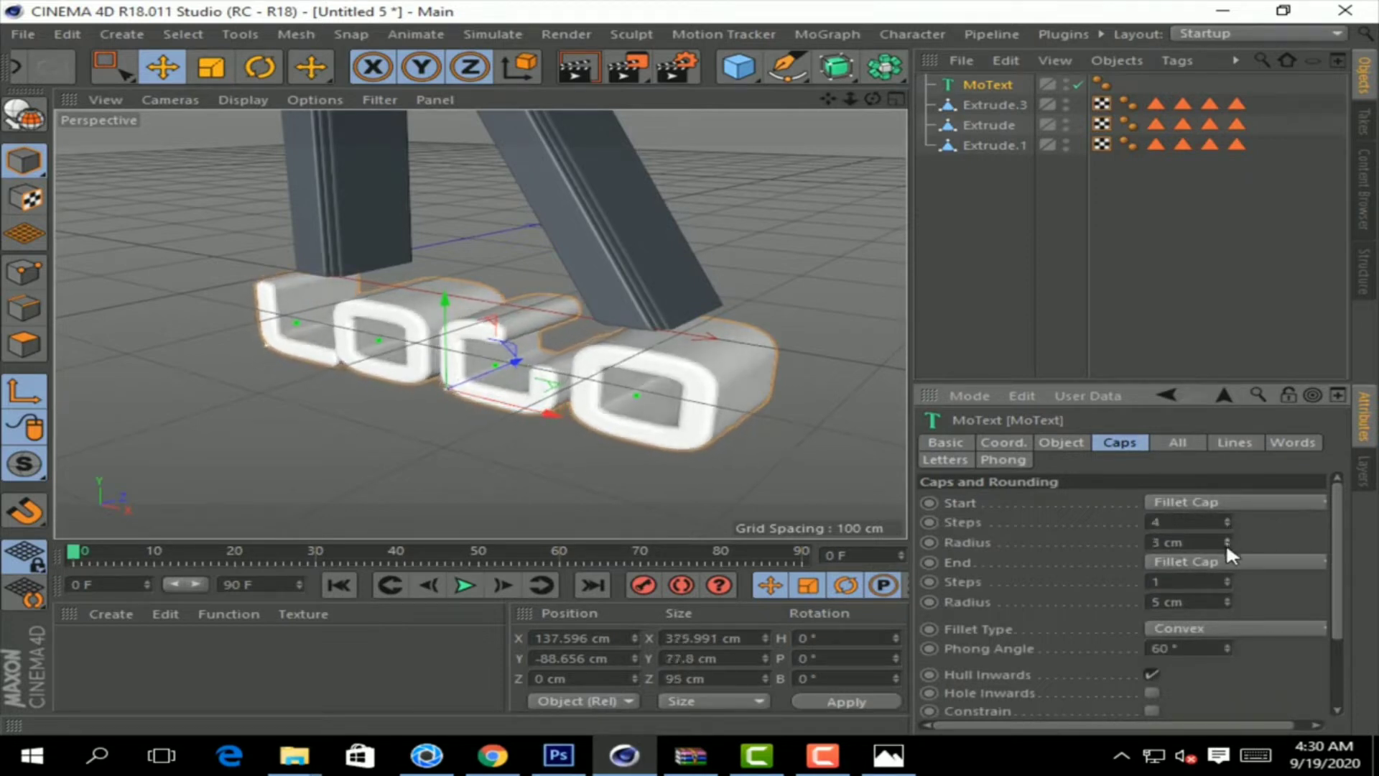
click(1225, 543)
click(1226, 543)
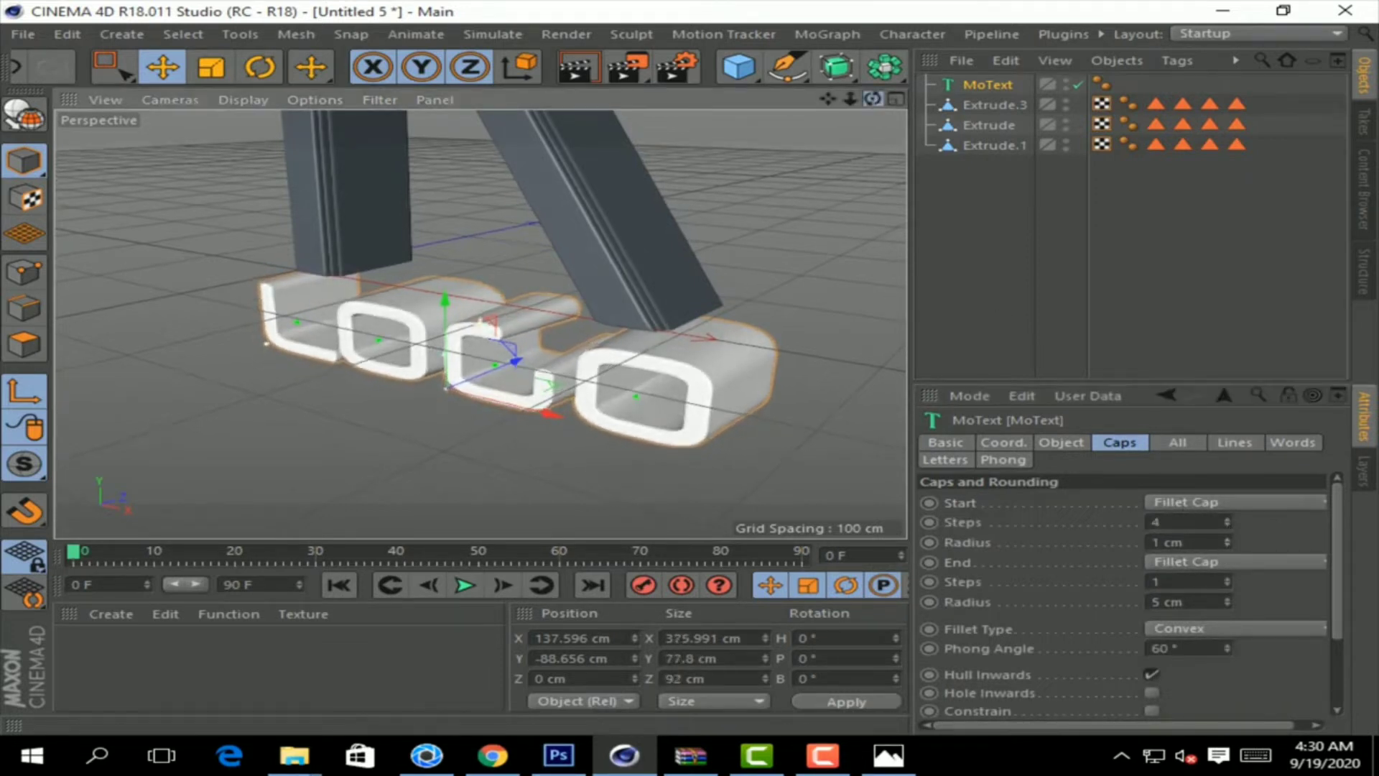
Step: Set the end fillet cap to 4 steps and 1 cm radius, then duplicate the MoText
drag(873, 99, 896, 129)
triple_click(1228, 579)
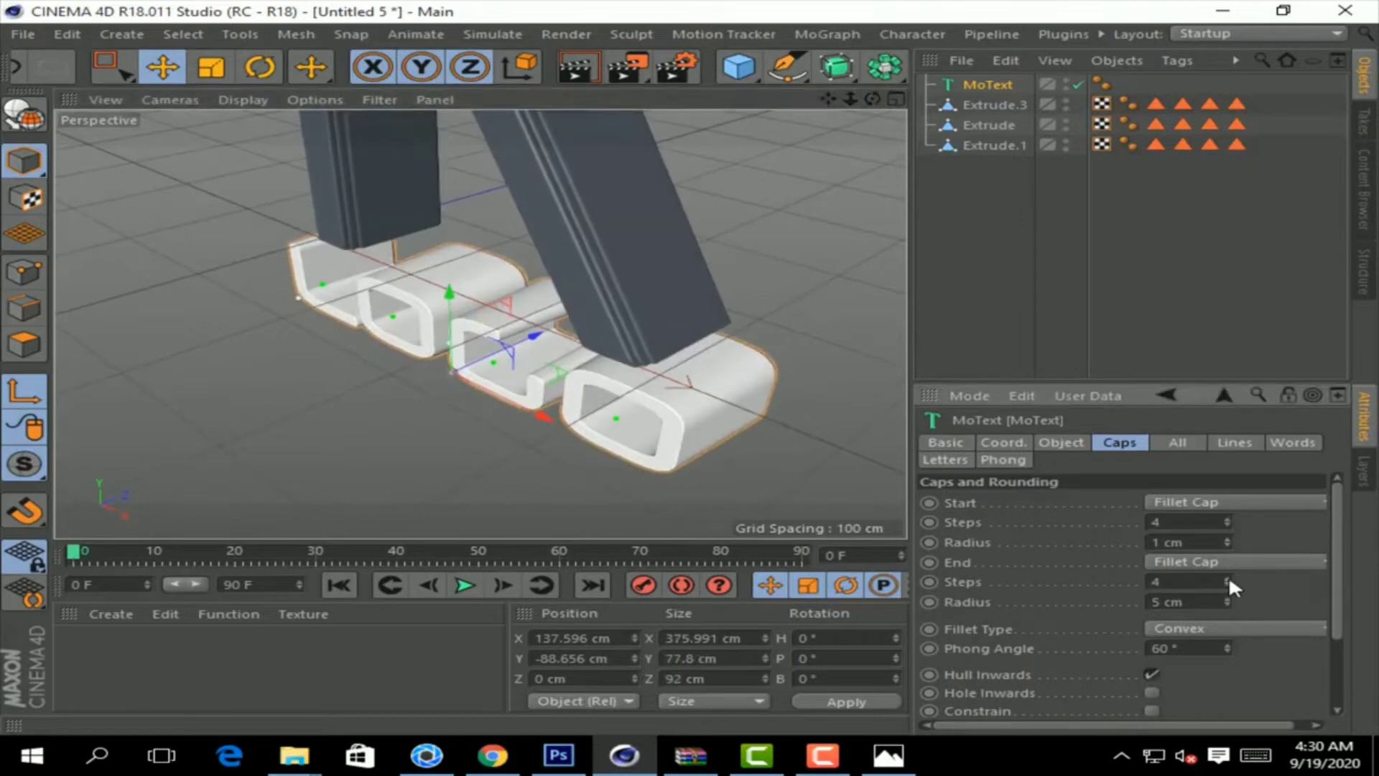
click(1226, 603)
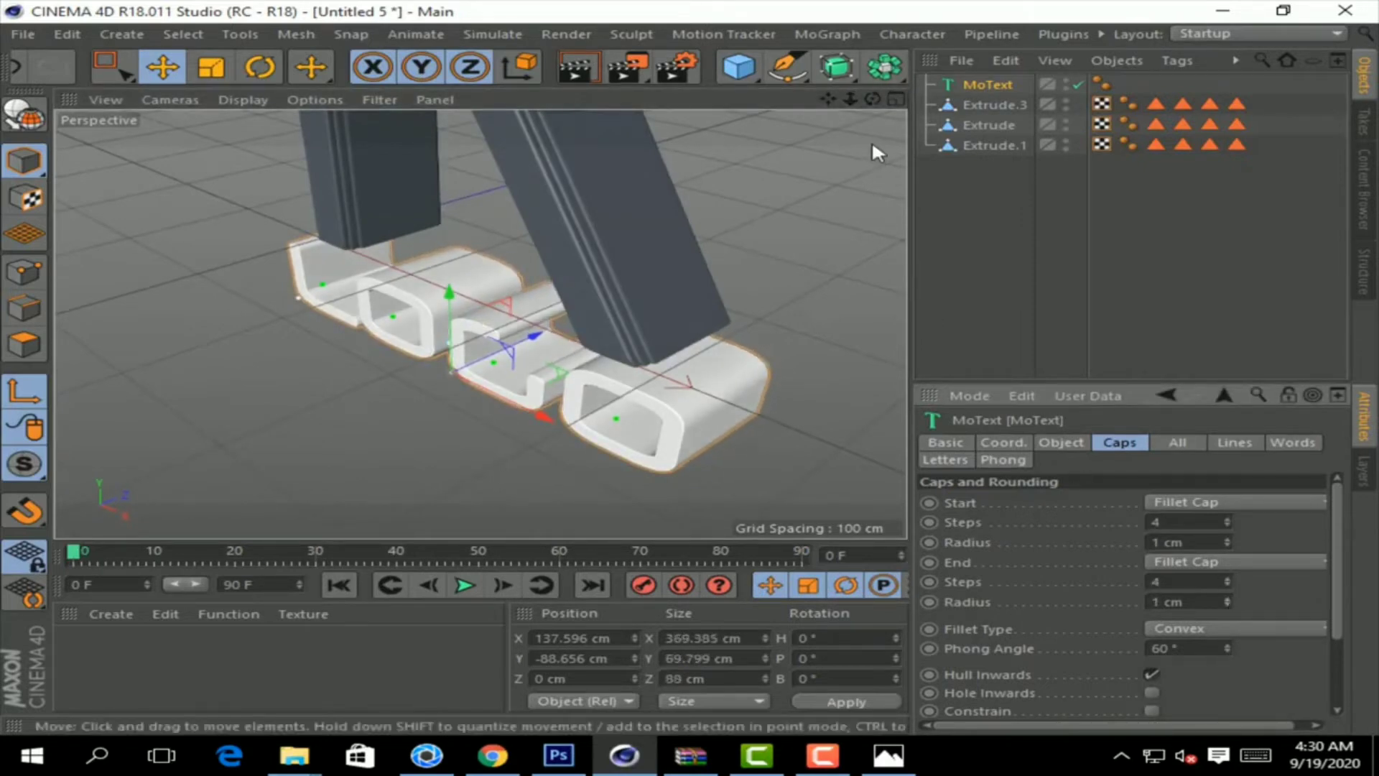
drag(873, 99, 894, 126)
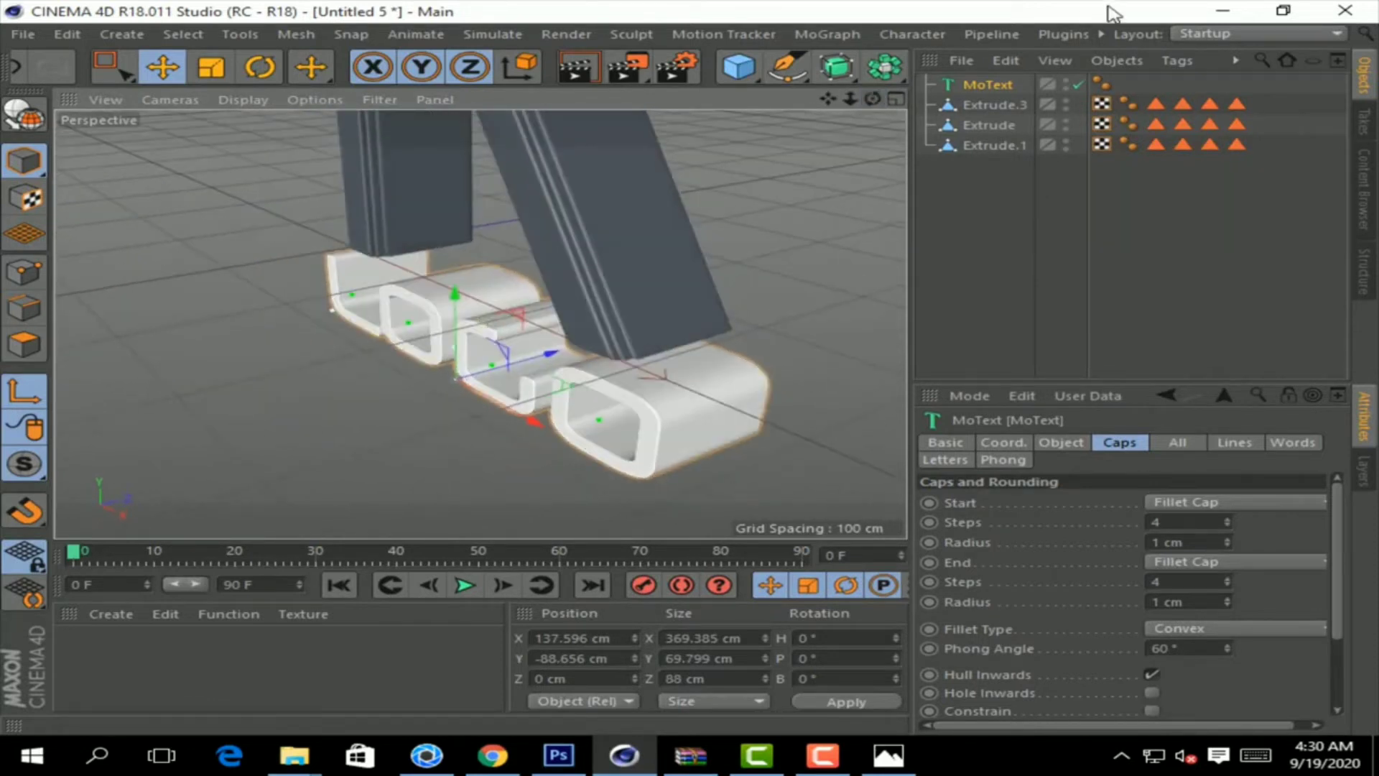
mouse_move(990, 87)
mouse_down()
mouse_move(996, 72)
mouse_move(1028, 88)
mouse_up()
Step: Give the MoText.1 copy 2 cm start and end fillet radii and push it back along Z
drag(872, 99, 1246, 601)
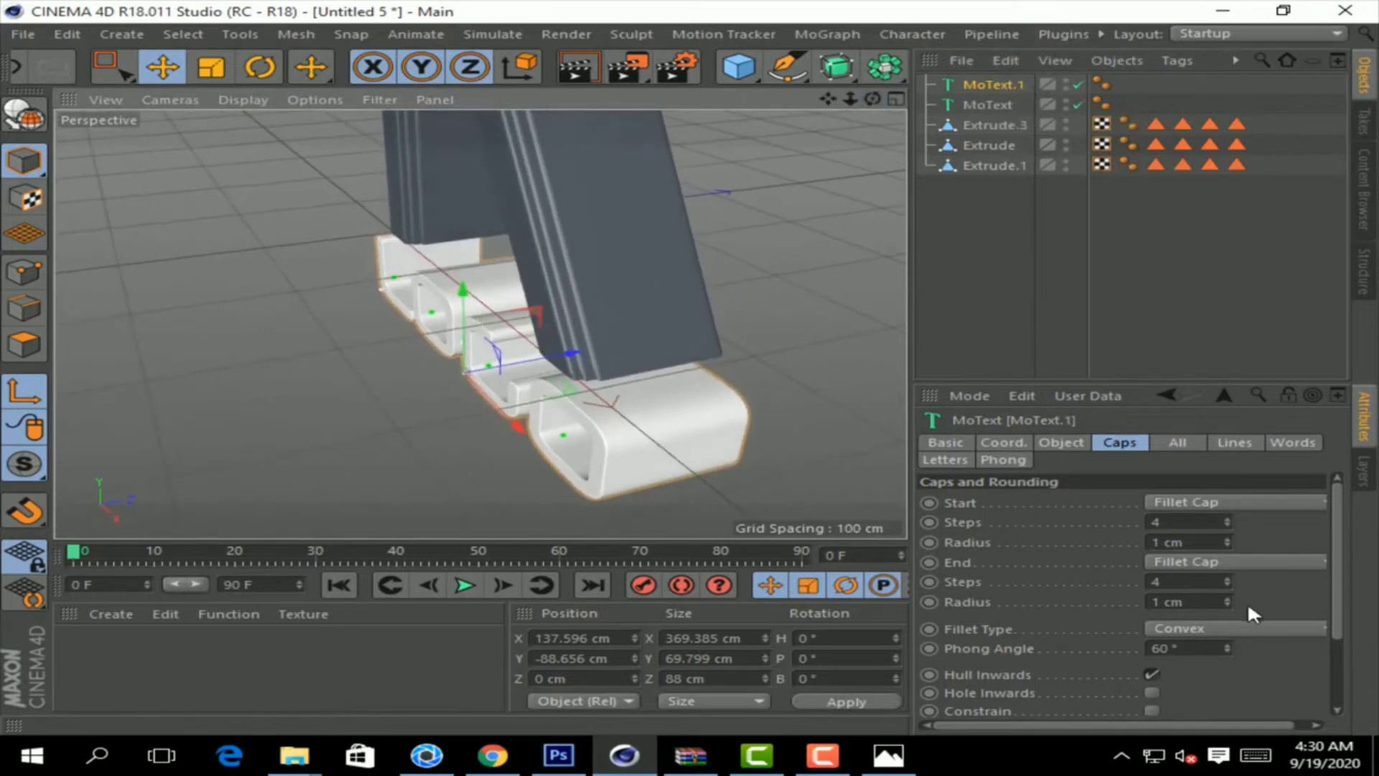
click(1226, 539)
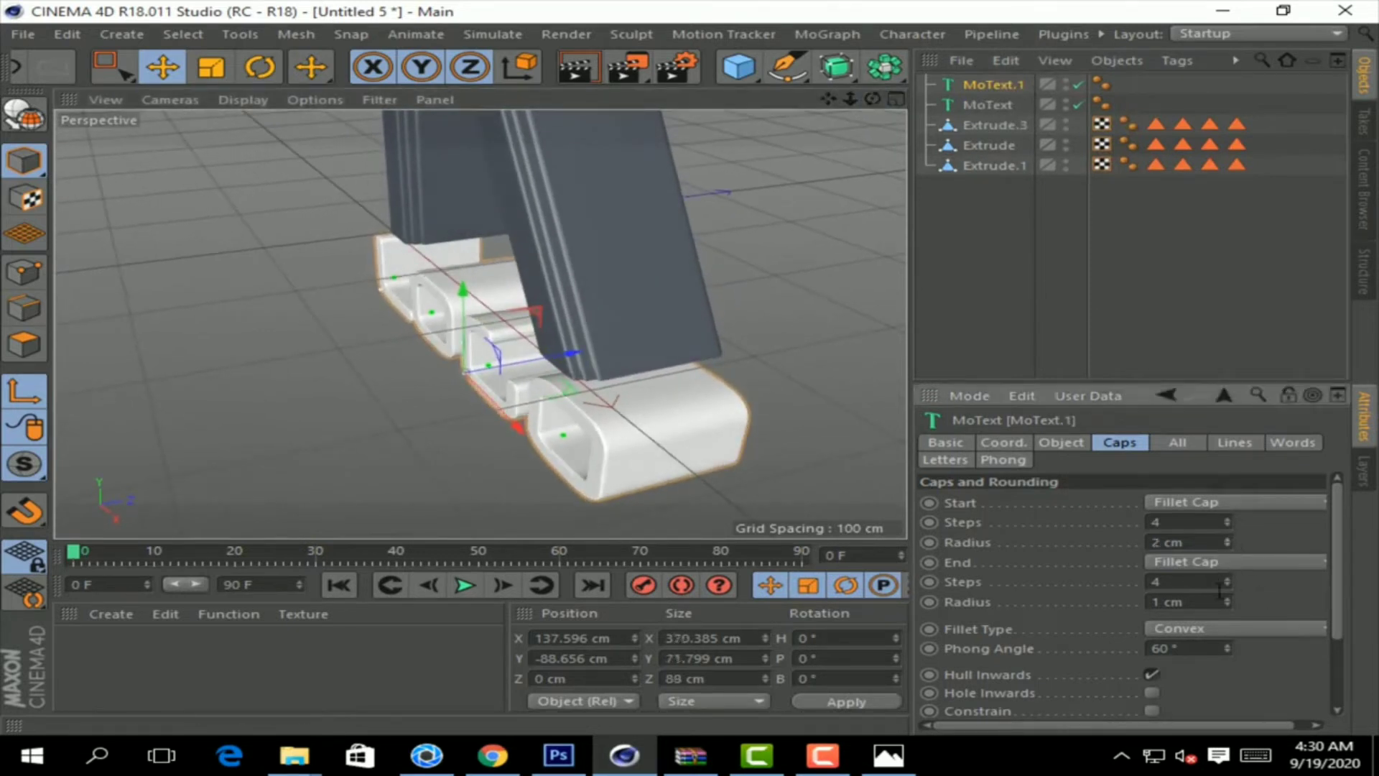
click(1226, 599)
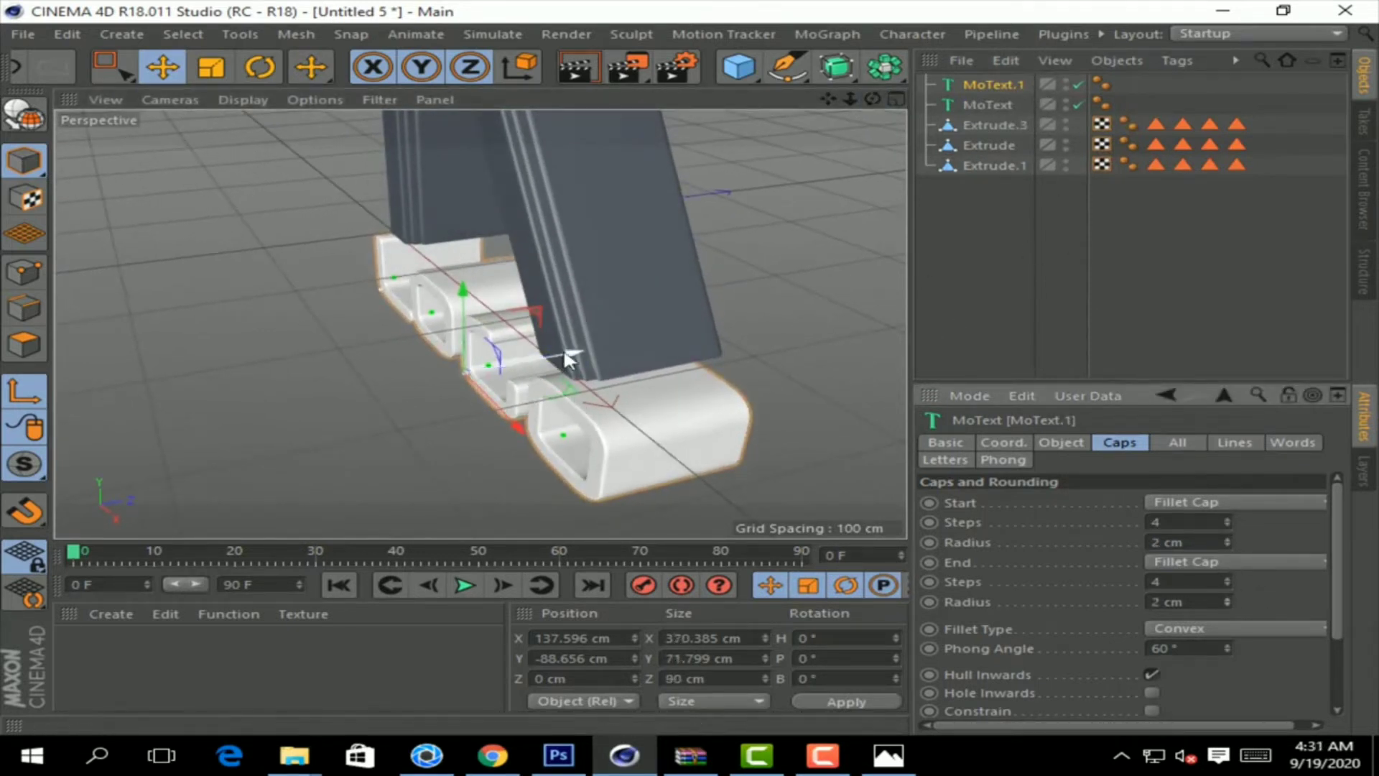
drag(572, 355, 574, 365)
Step: Reduce the MoText.1 copy's extrusion depth to 72 cm, comparing against the original MoText
click(988, 105)
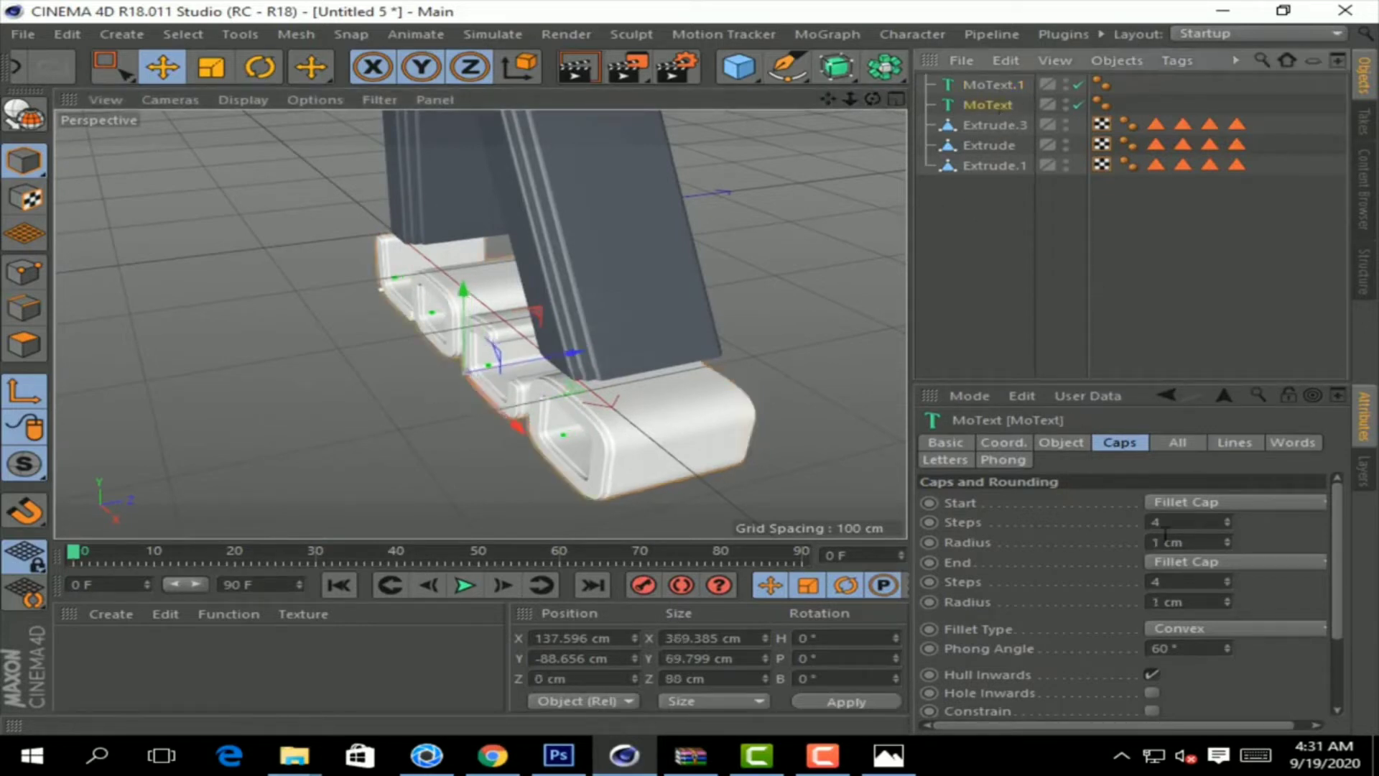
click(1061, 442)
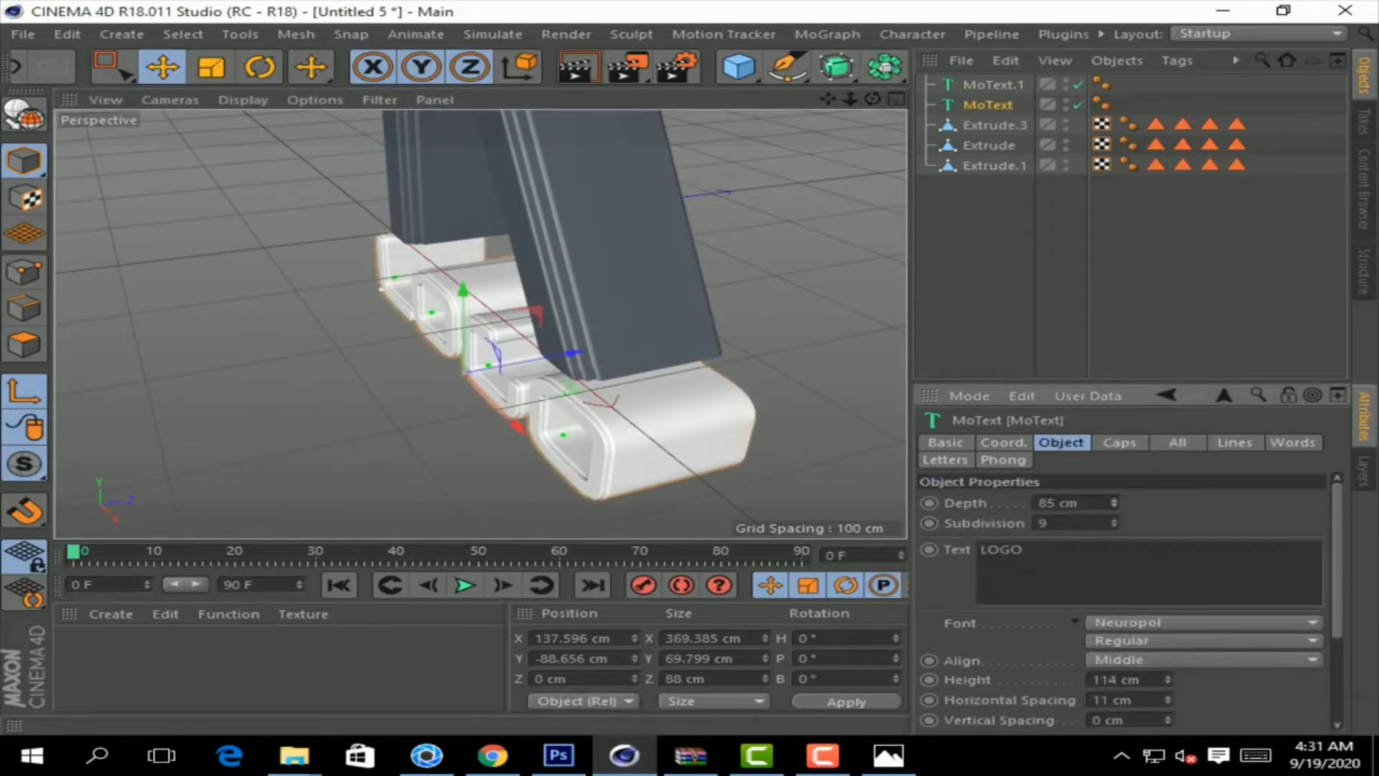
click(993, 83)
drag(1112, 506, 1113, 514)
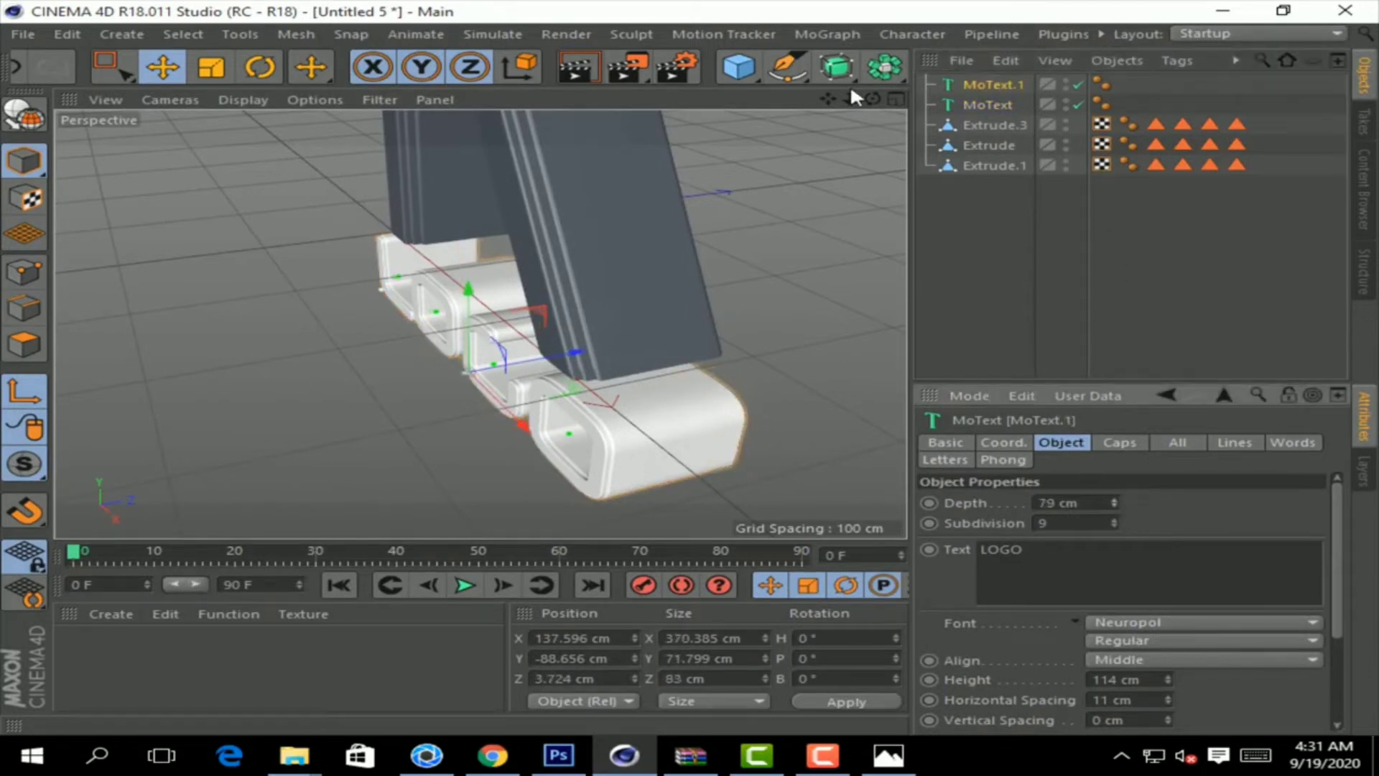
drag(873, 99, 826, 101)
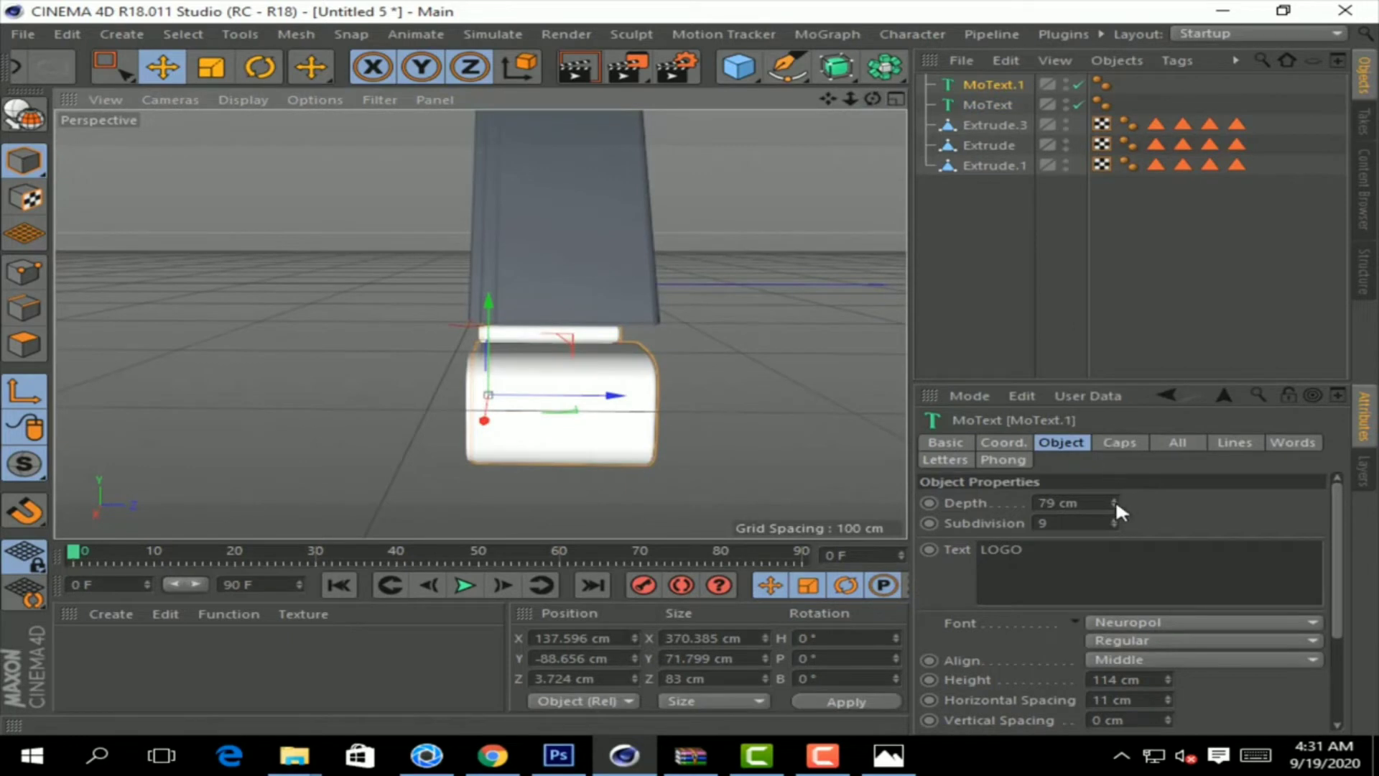
drag(1115, 504, 1115, 507)
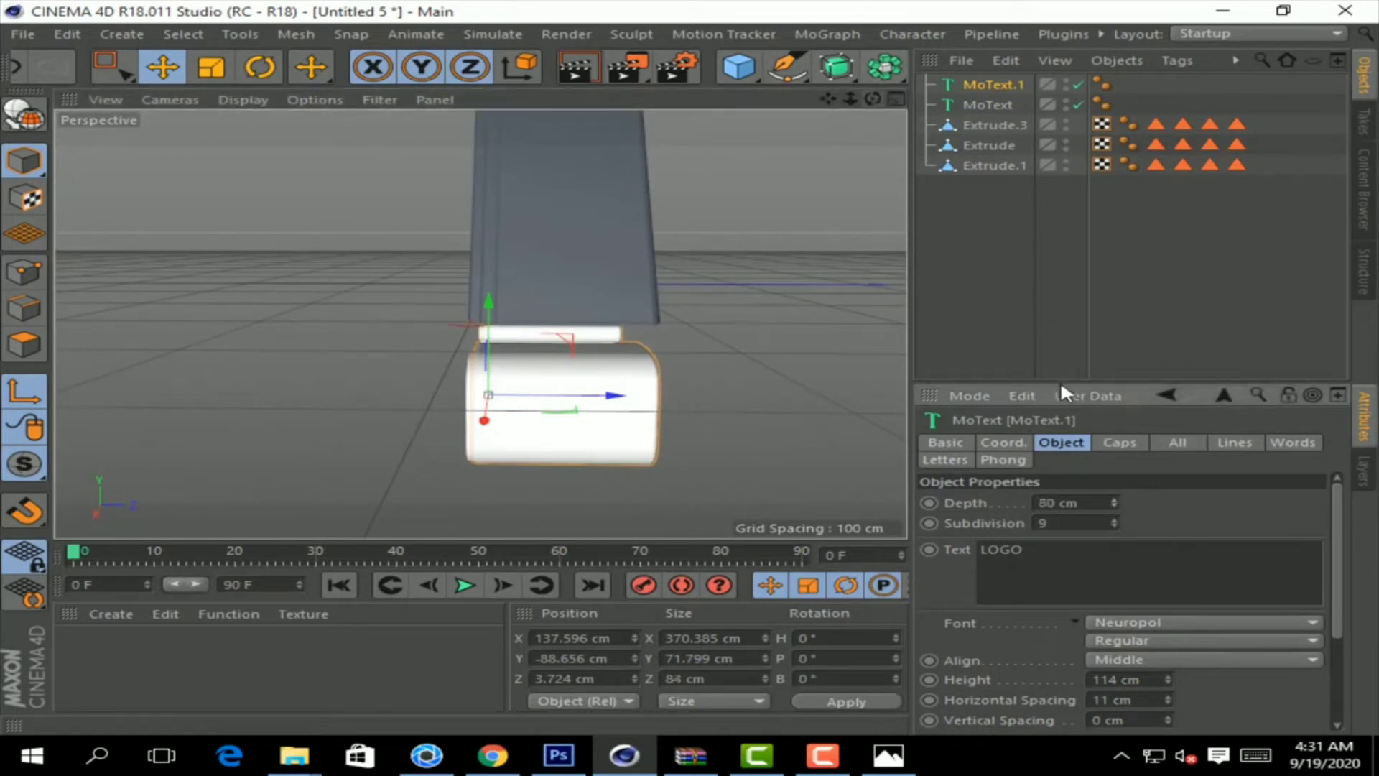
drag(1113, 504, 1114, 516)
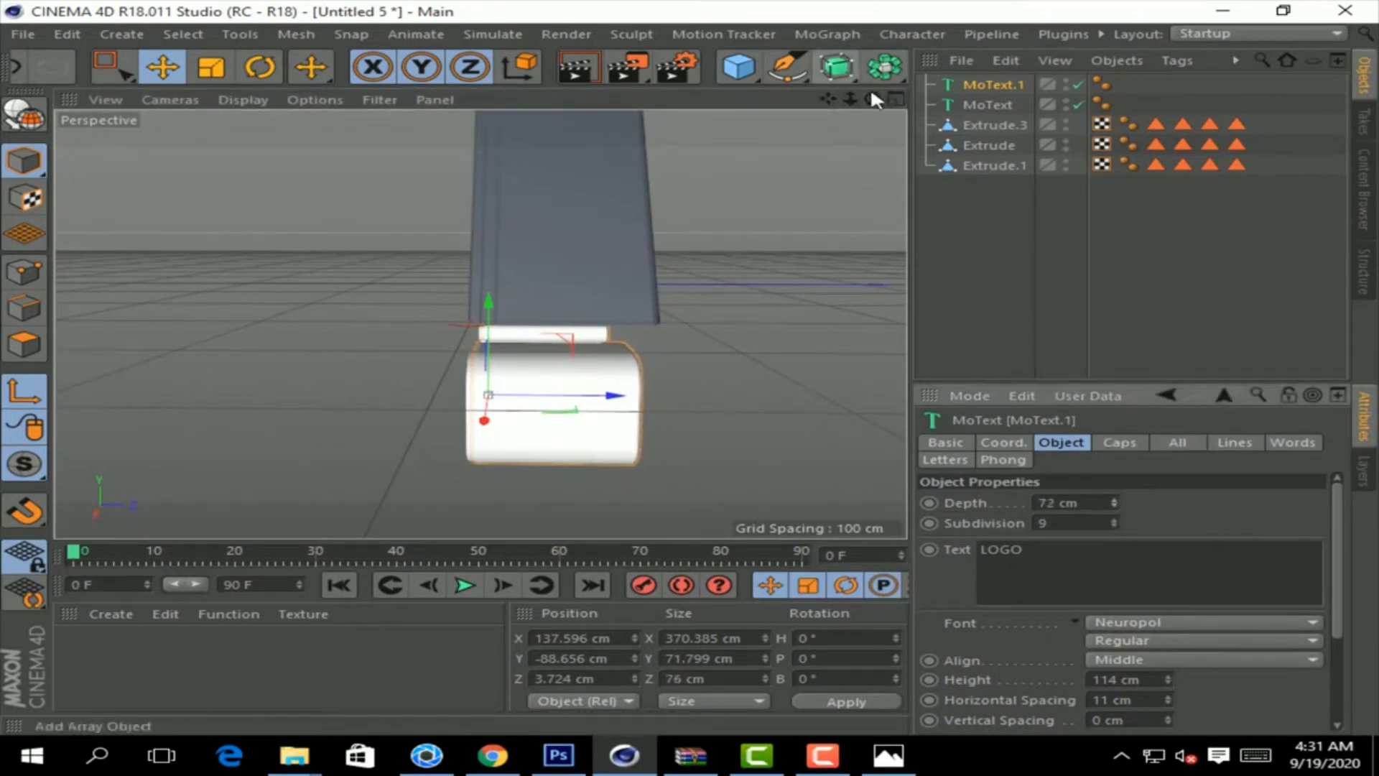
drag(873, 98, 833, 115)
Step: Paste a MoText.2 copy with 3 cm fillet radii, offset to 7.85 cm on Z
key(ctrl+c)
key(ctrl+v)
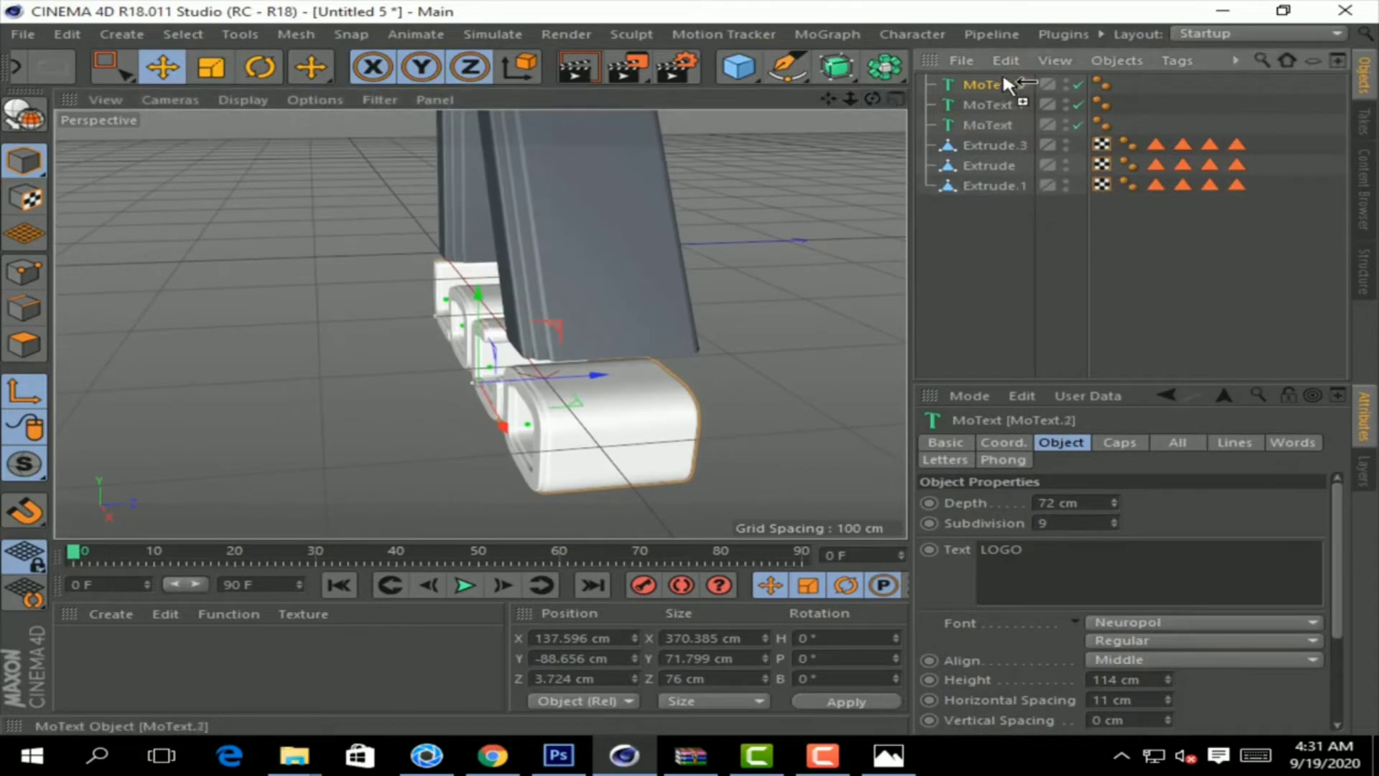
click(1118, 442)
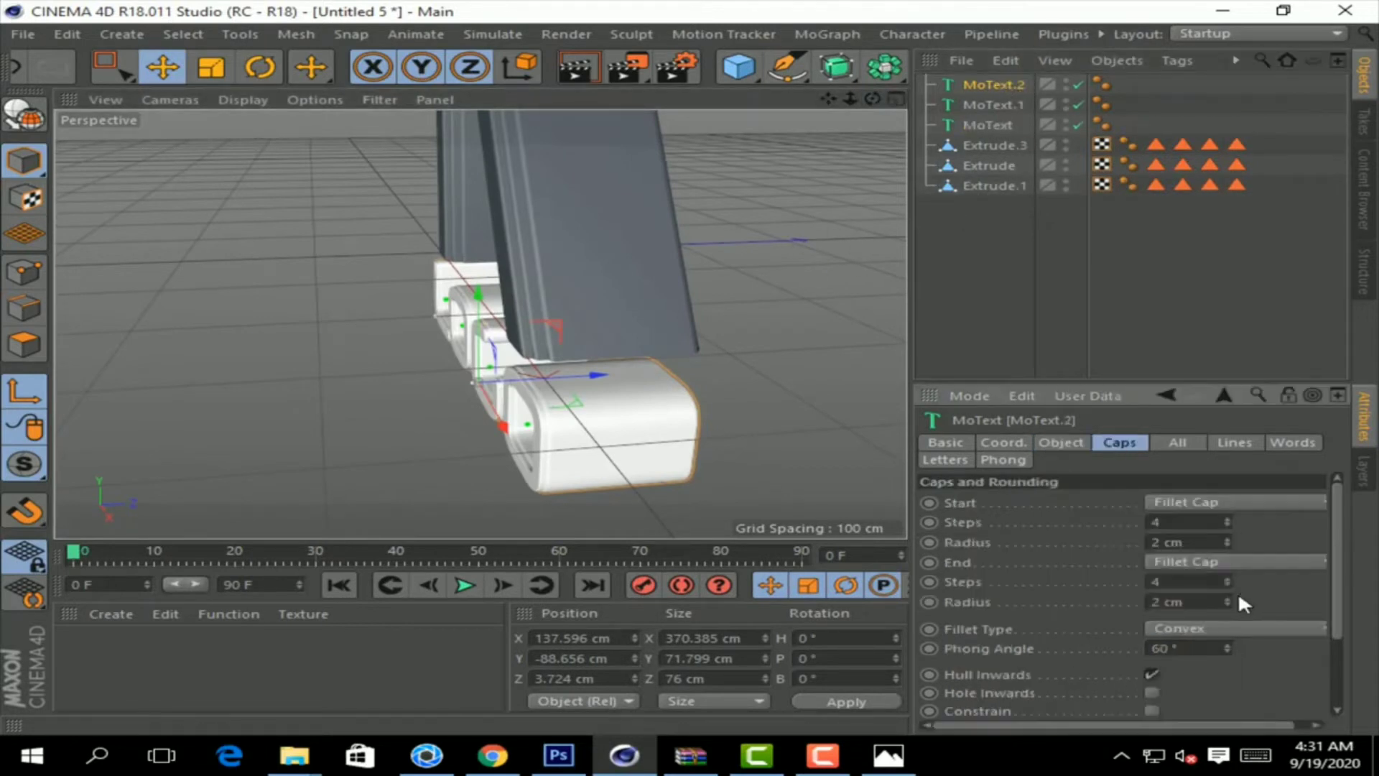
click(1225, 546)
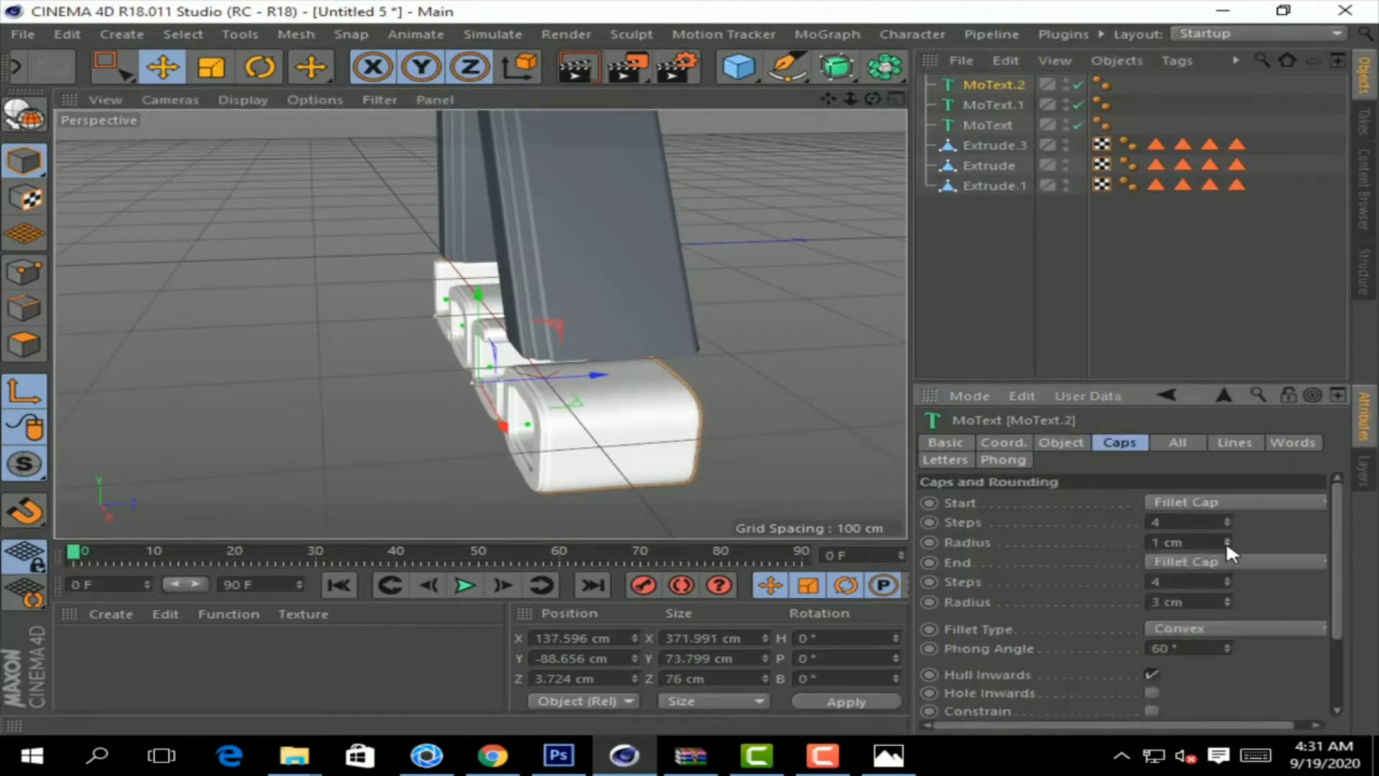
drag(622, 374, 606, 385)
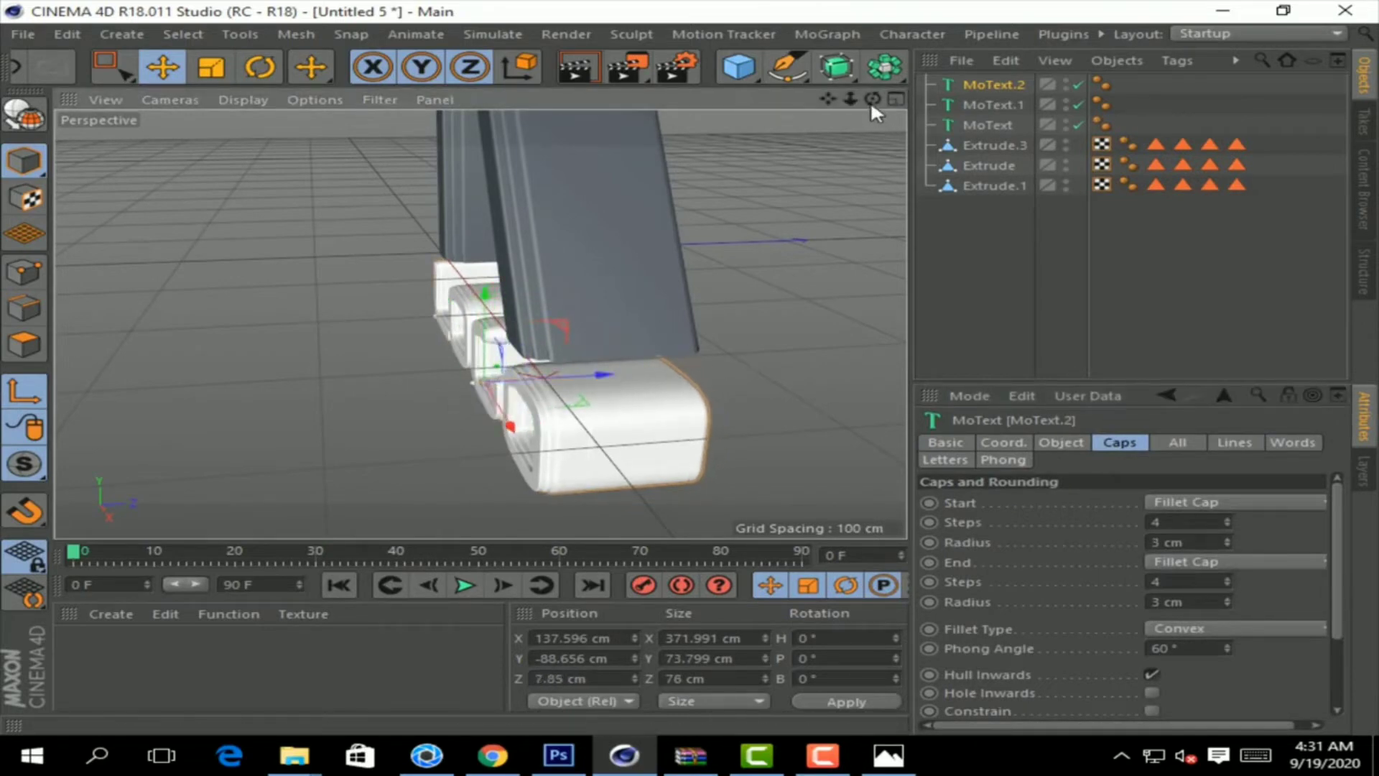
drag(872, 99, 833, 115)
Step: Set MoText.2's depth to 80 cm, undo a stray move, and zoom out to the whole logo
alt+drag(452, 374, 484, 320)
click(1061, 443)
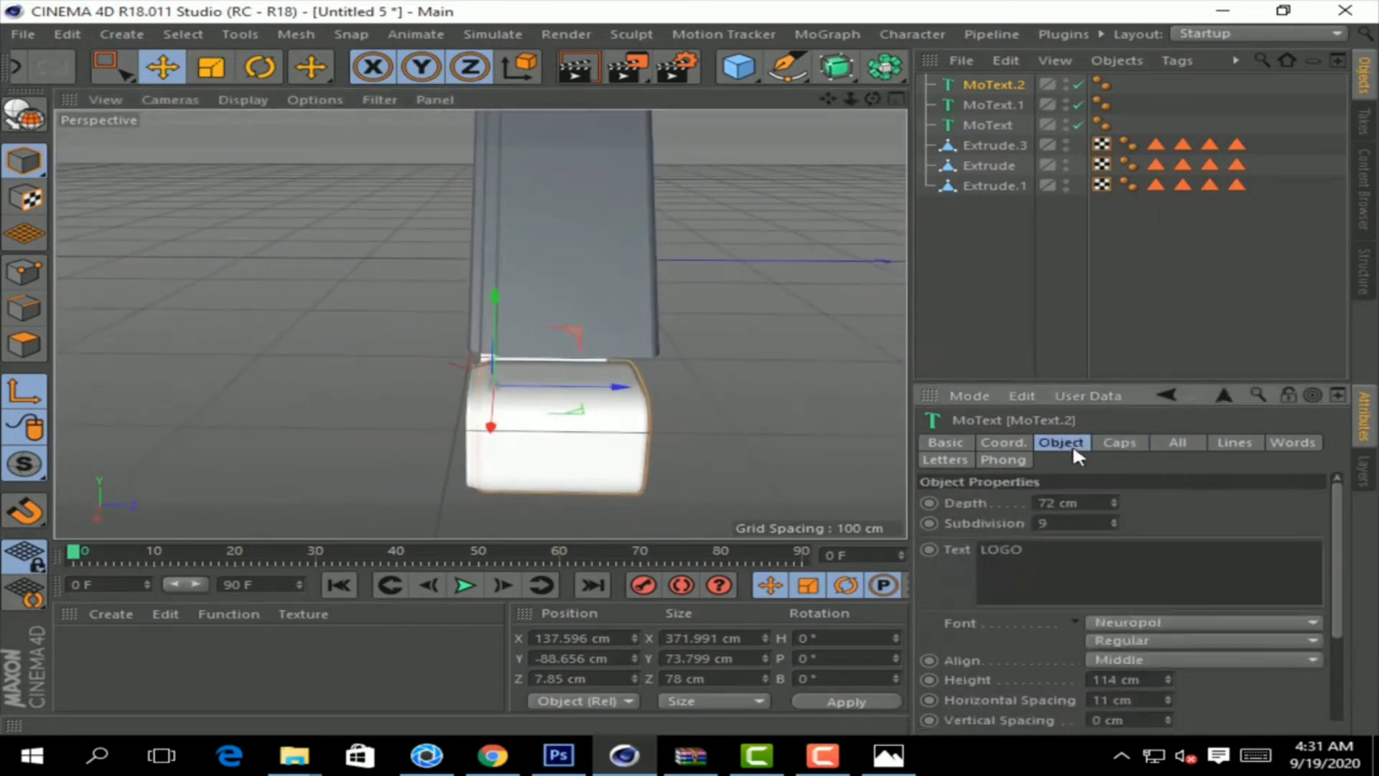
drag(1114, 499, 1114, 481)
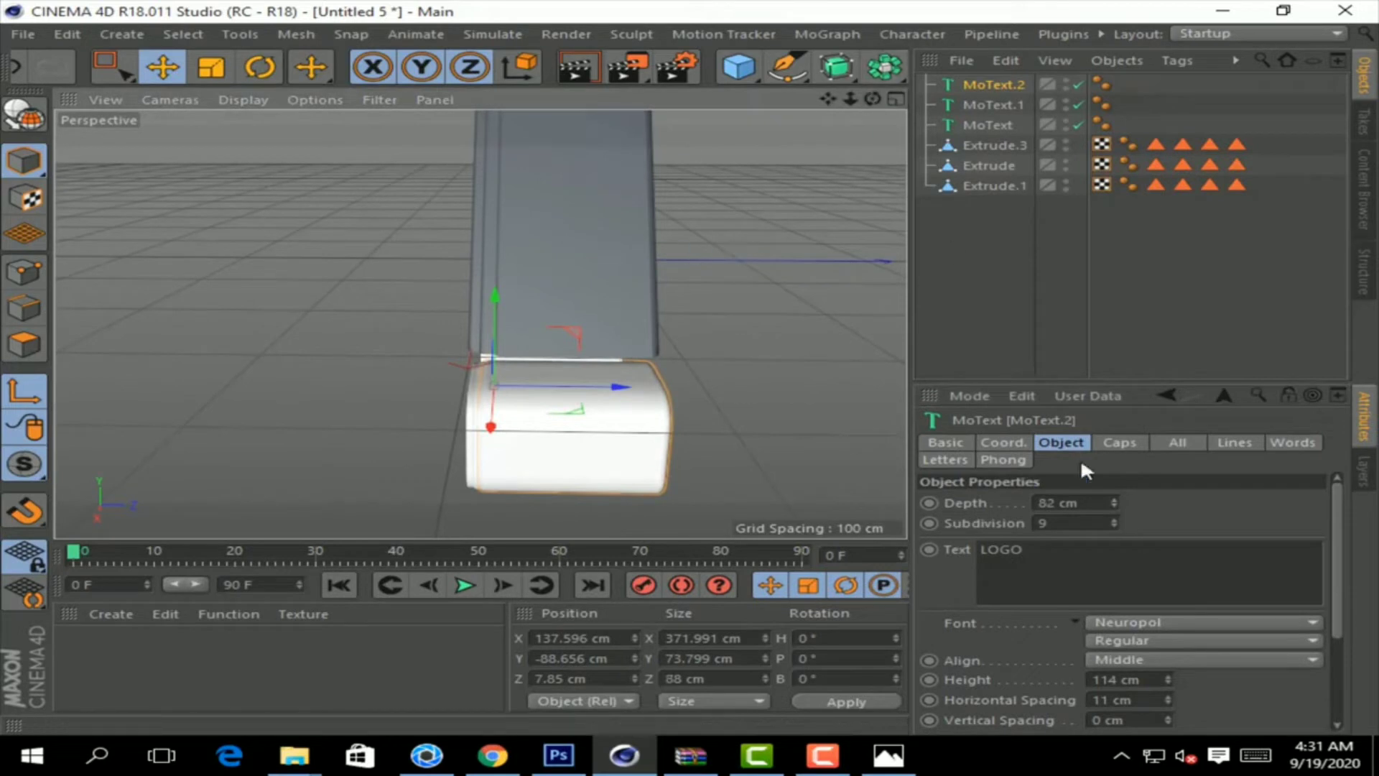
drag(1111, 500, 1115, 503)
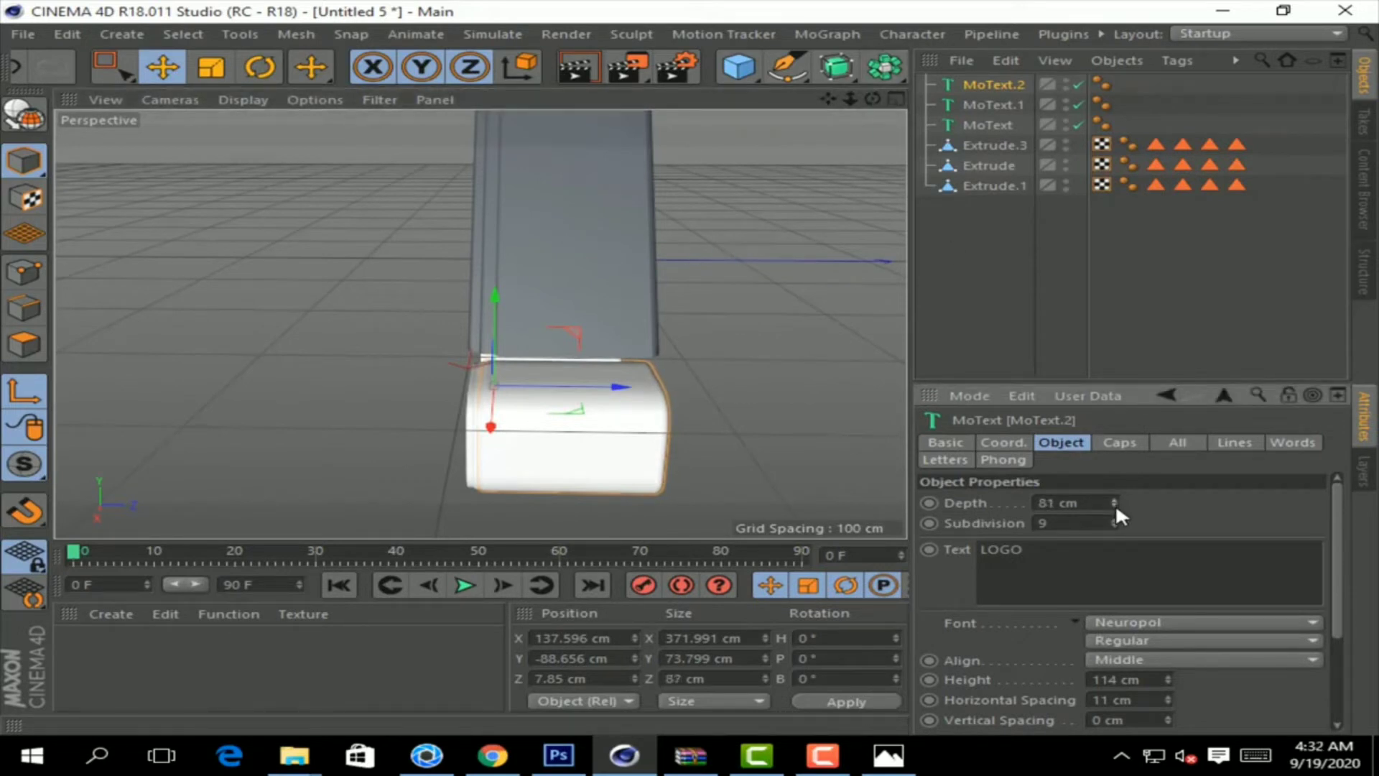
drag(728, 242, 827, 154)
key(ctrl+z)
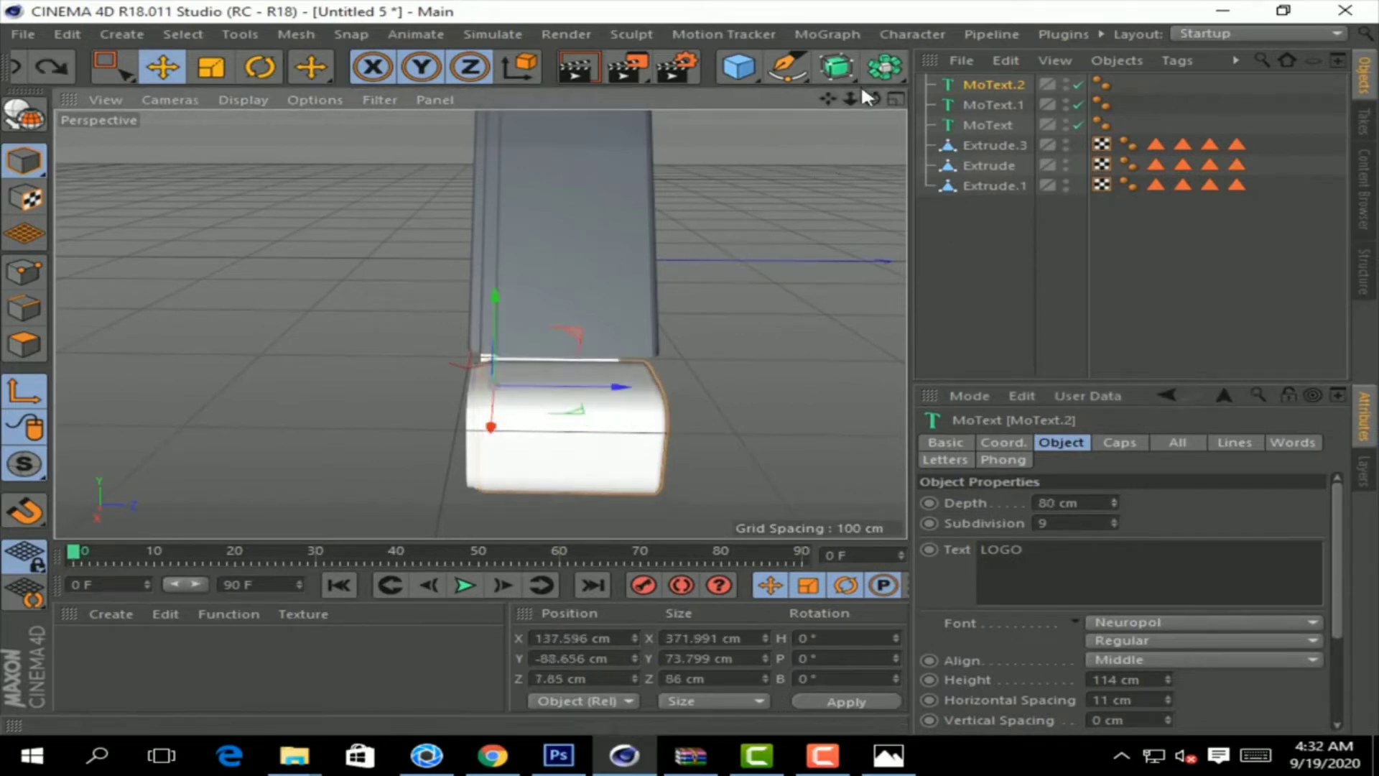
drag(850, 99, 872, 130)
mouse_move(481, 325)
mouse_down()
mouse_move(855, 108)
mouse_move(479, 323)
mouse_up()
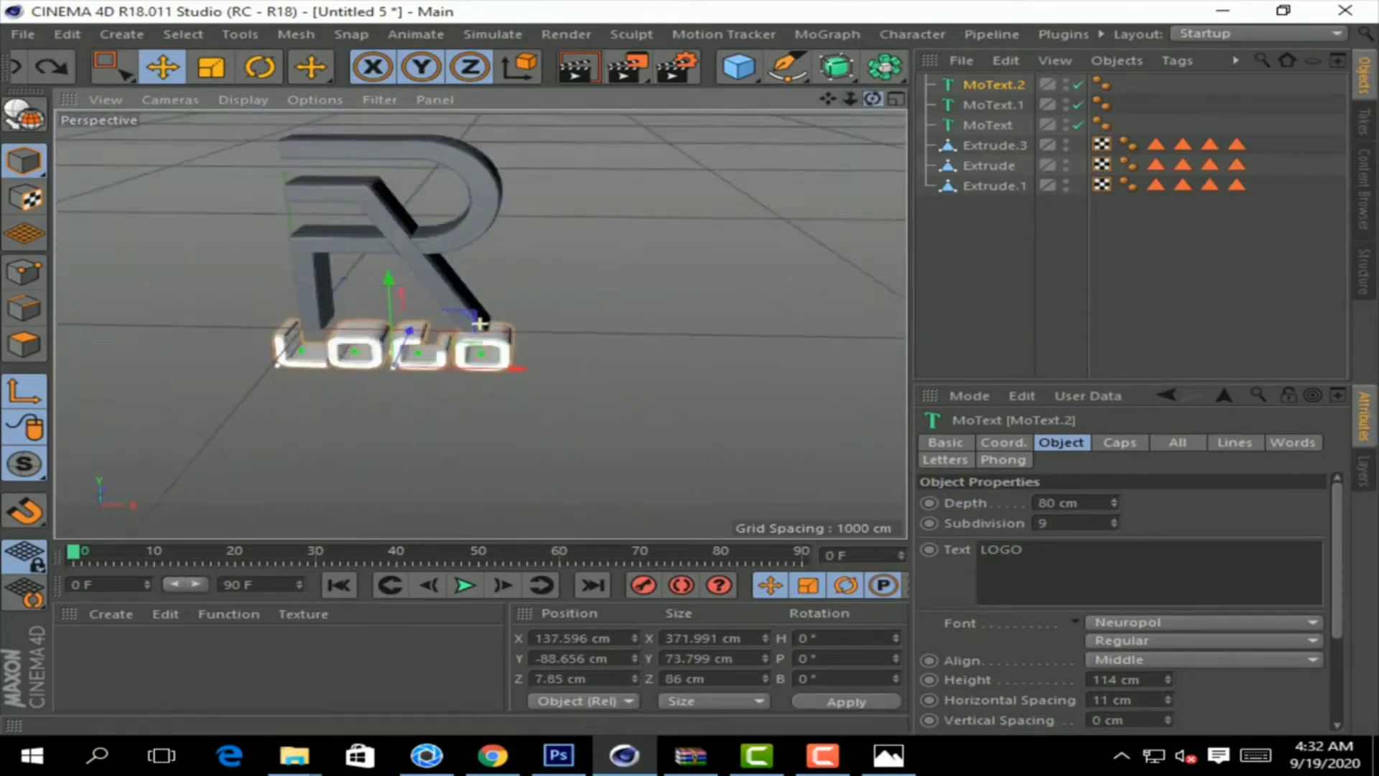
Step: Add a null named GROP holding the three MoText and three Extrude objects, then collapse it
click(738, 67)
click(819, 96)
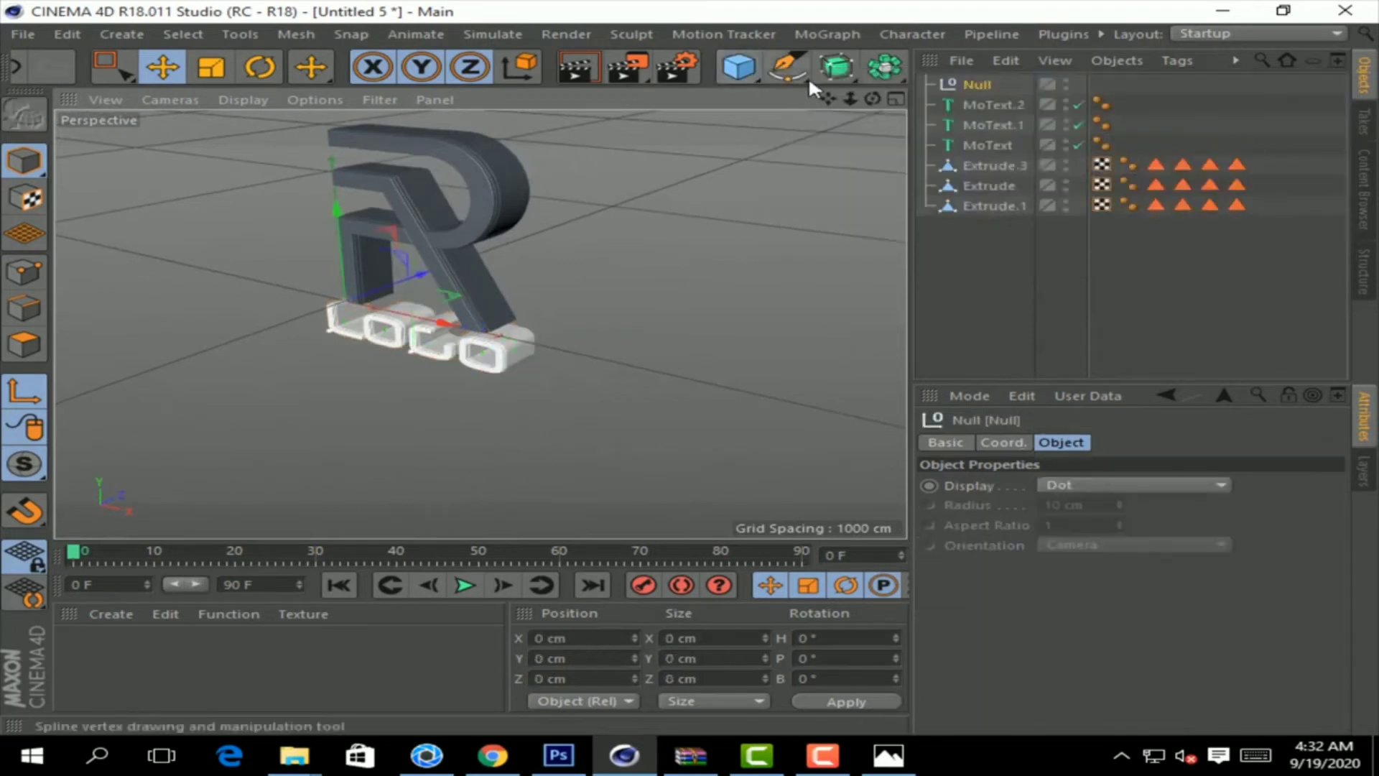
drag(981, 106, 973, 79)
text(GROUP)
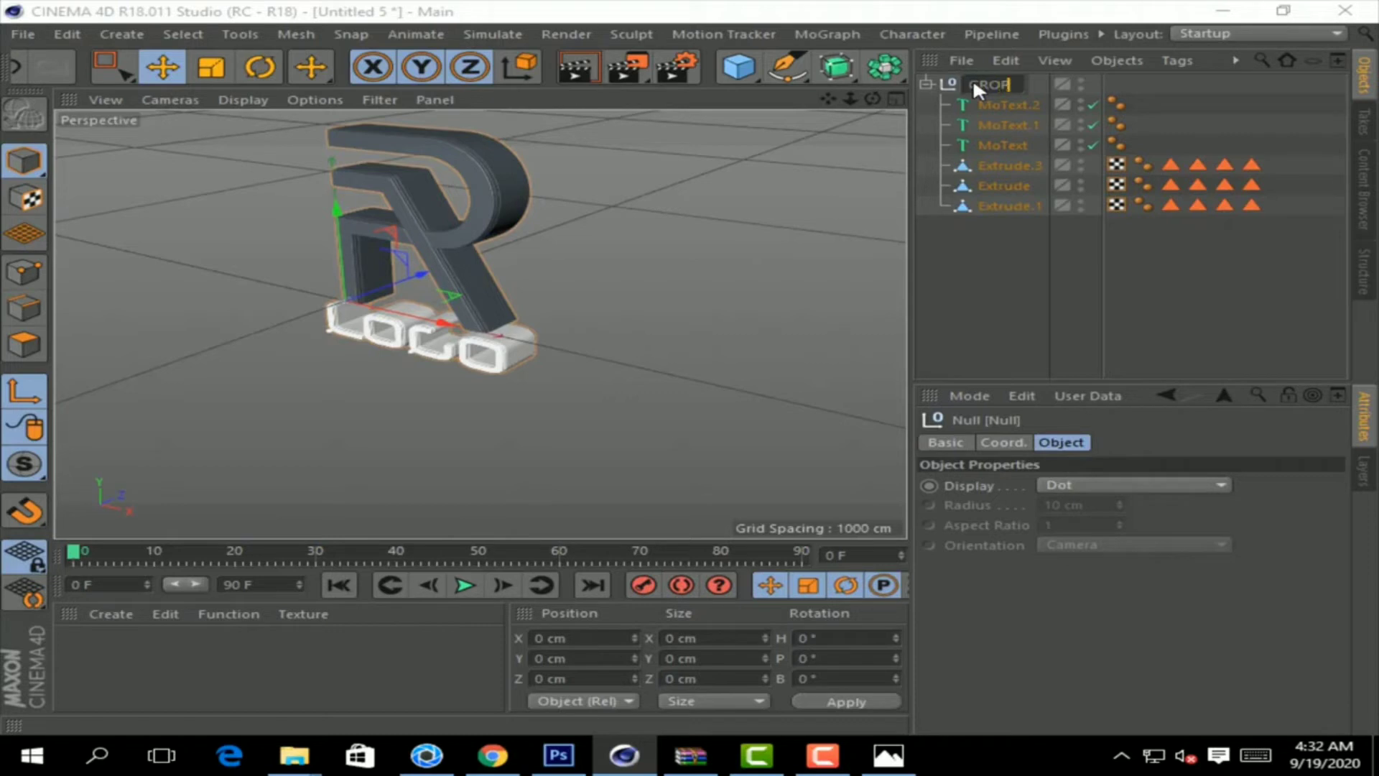
key(Return)
click(991, 280)
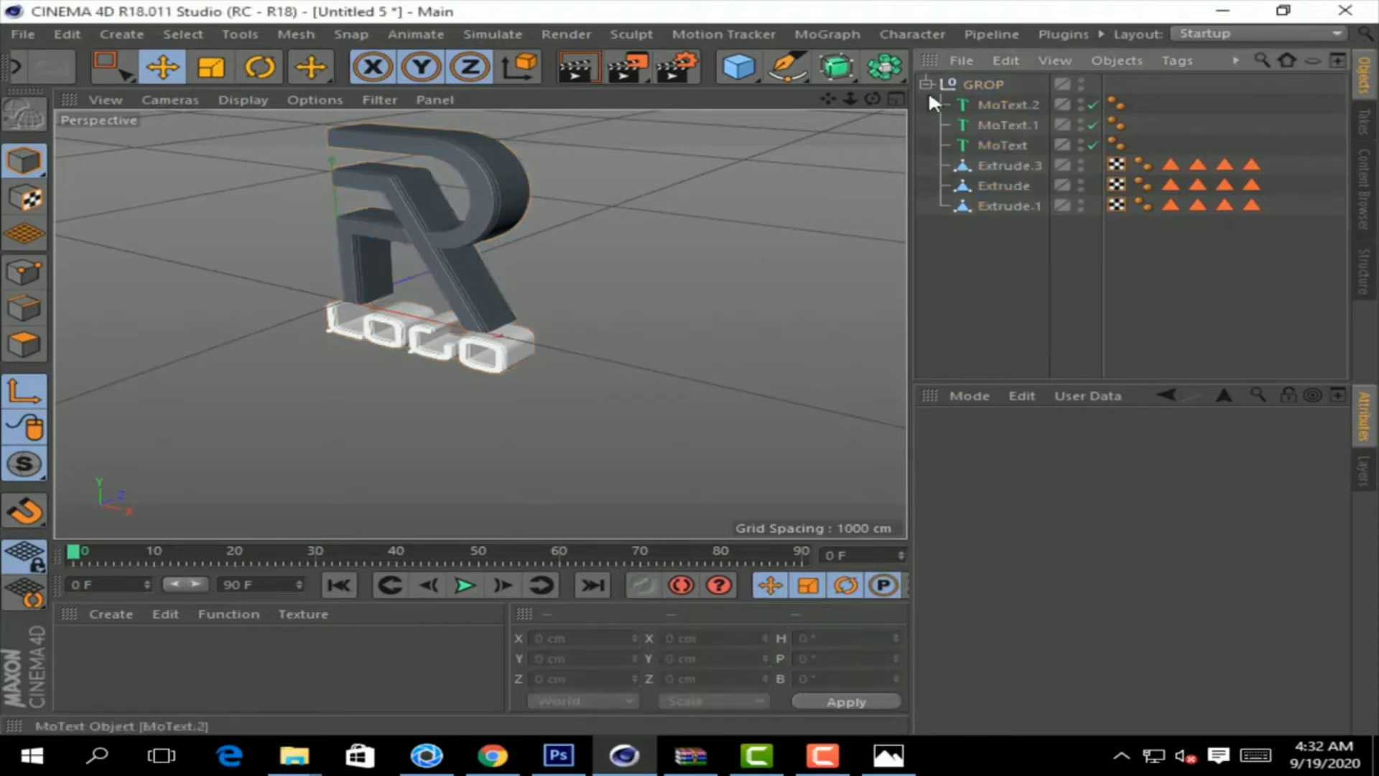
click(926, 84)
click(927, 84)
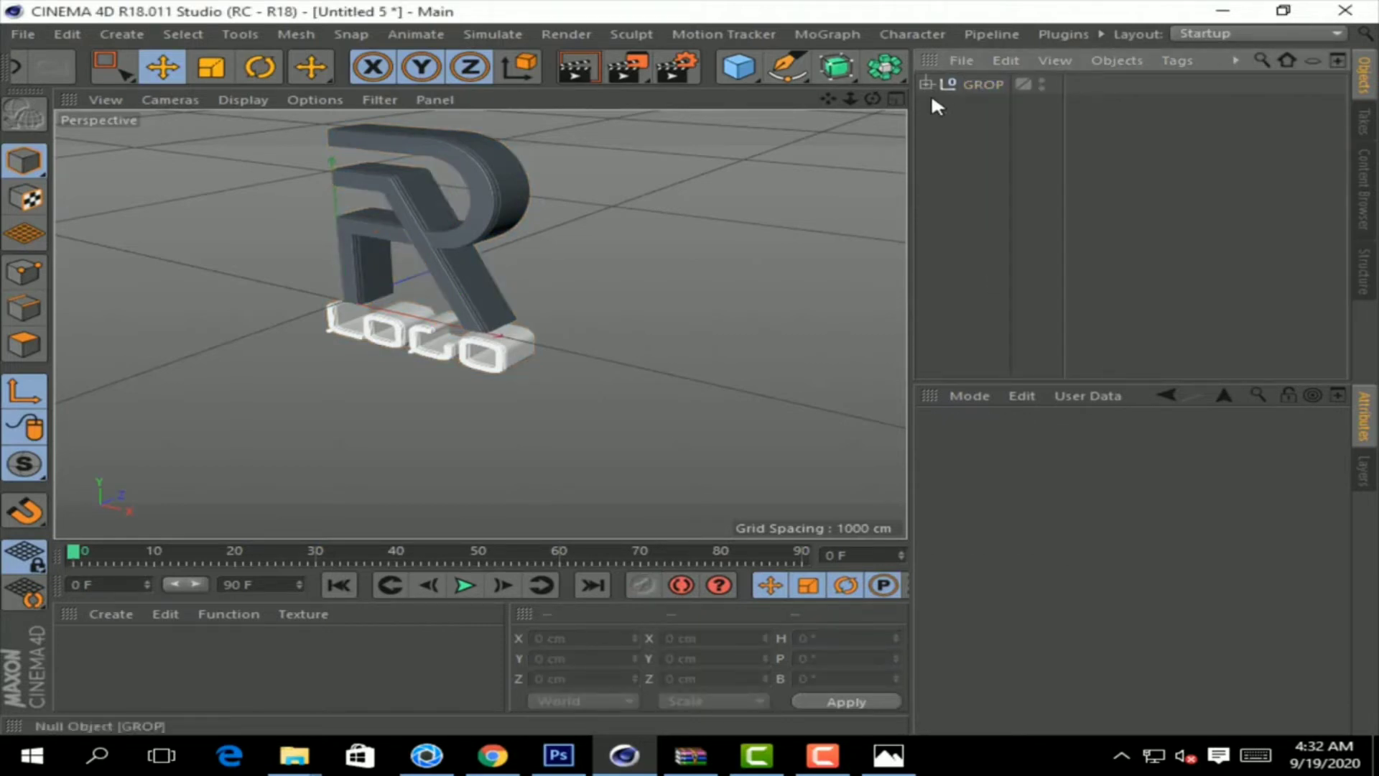
Step: Rotate the GROP null to -136.55° pitch, tilting the whole R LOGO assembly
click(975, 89)
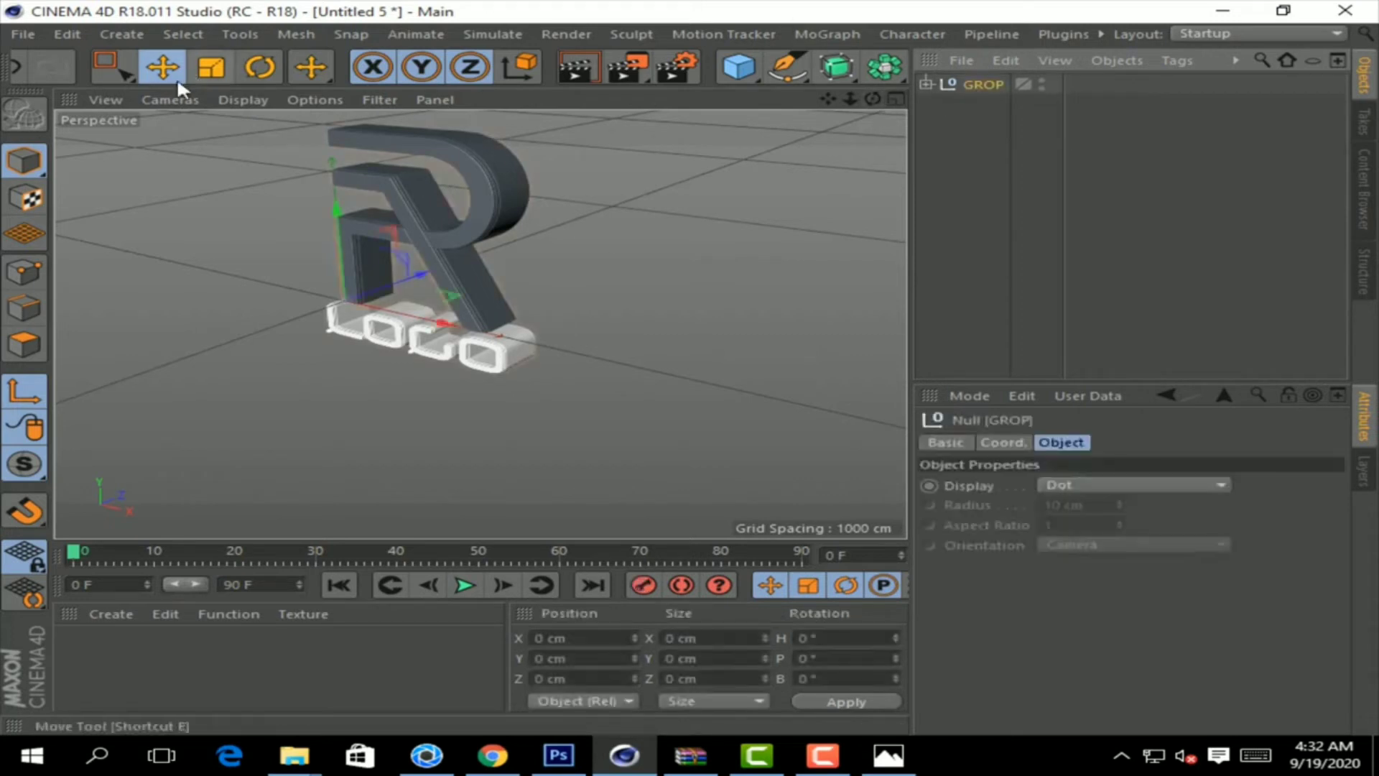
click(259, 67)
click(848, 659)
text(-90)
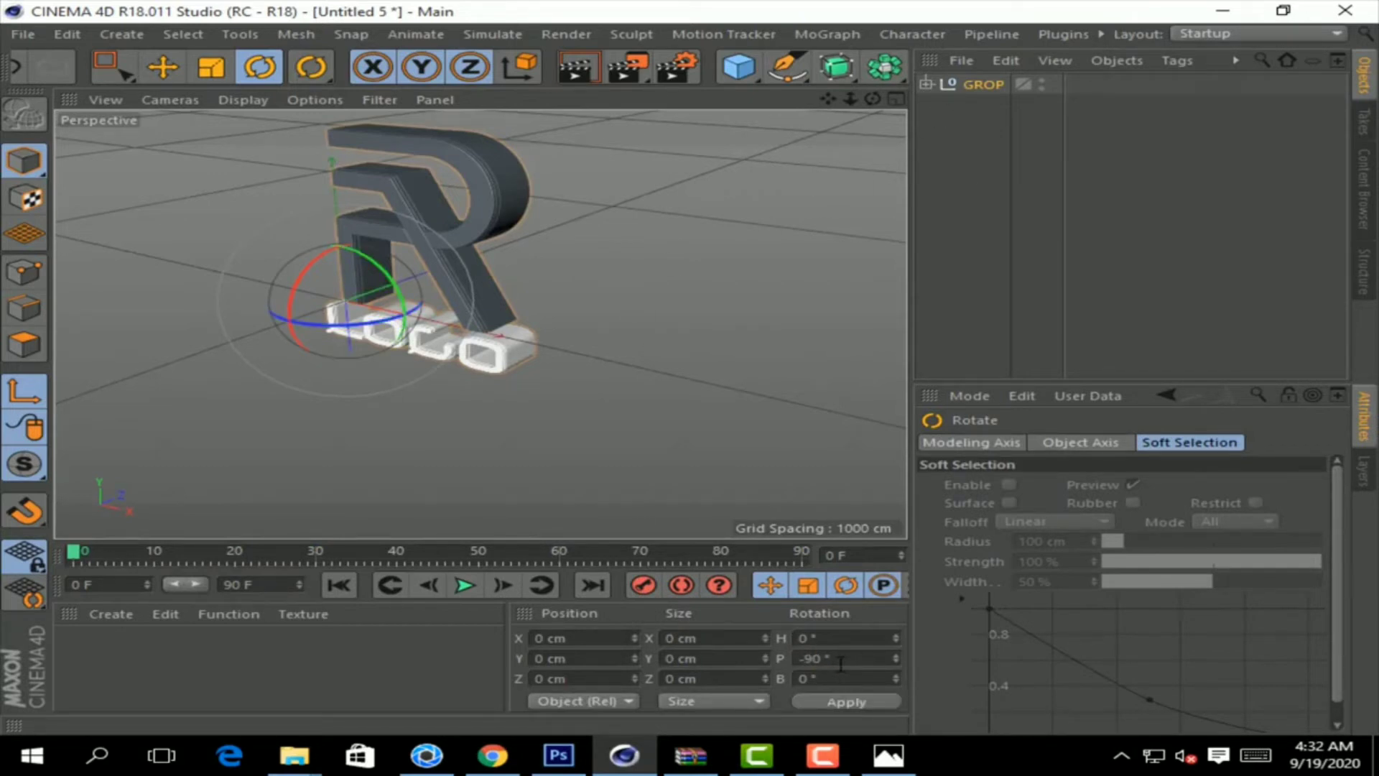
drag(294, 290, 325, 275)
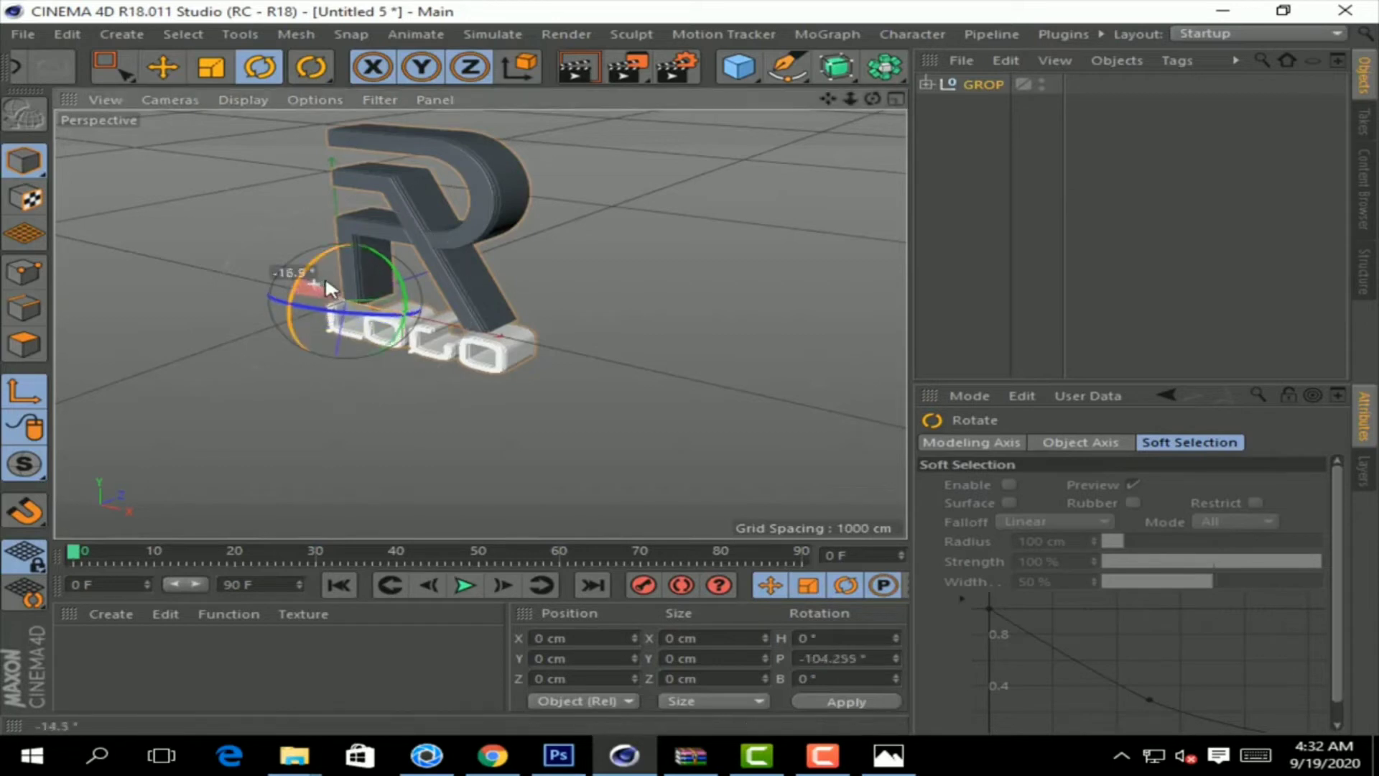
click(945, 131)
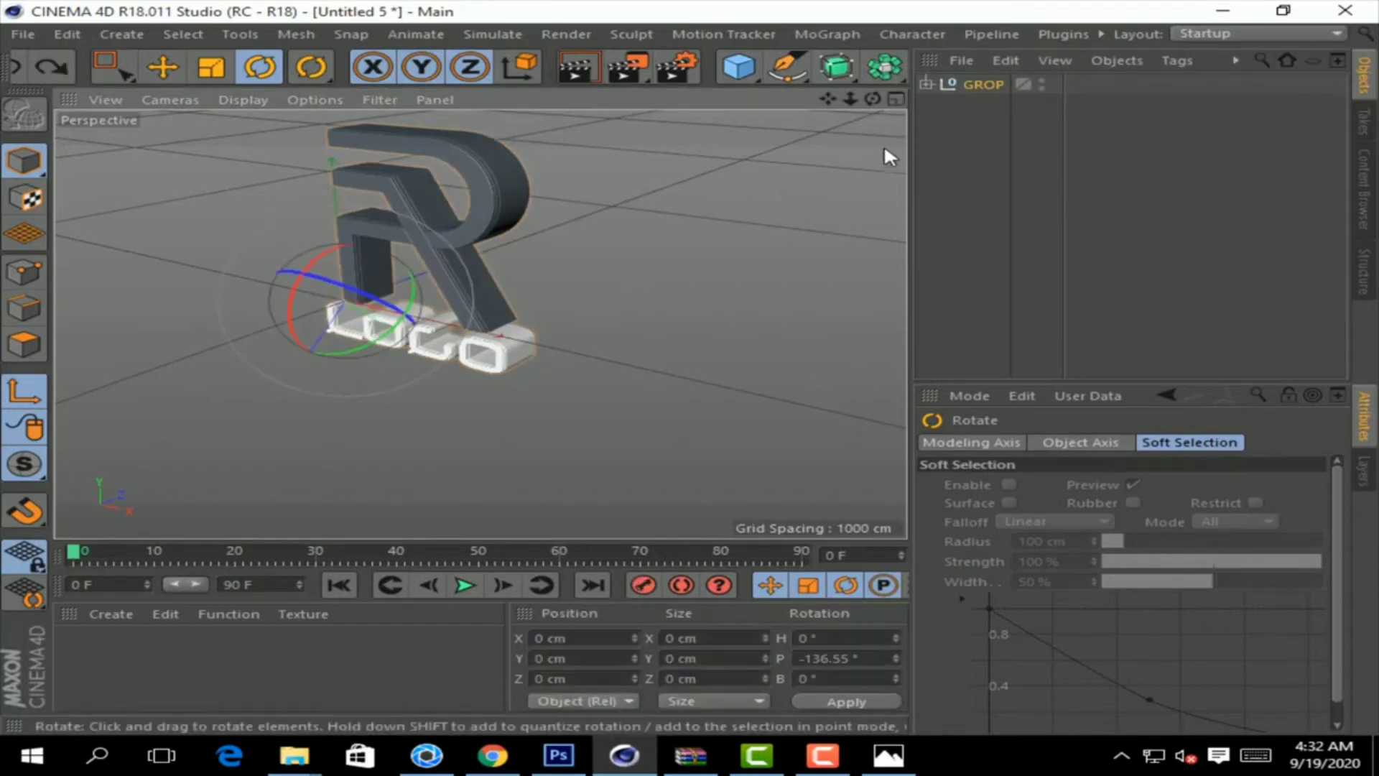
click(926, 83)
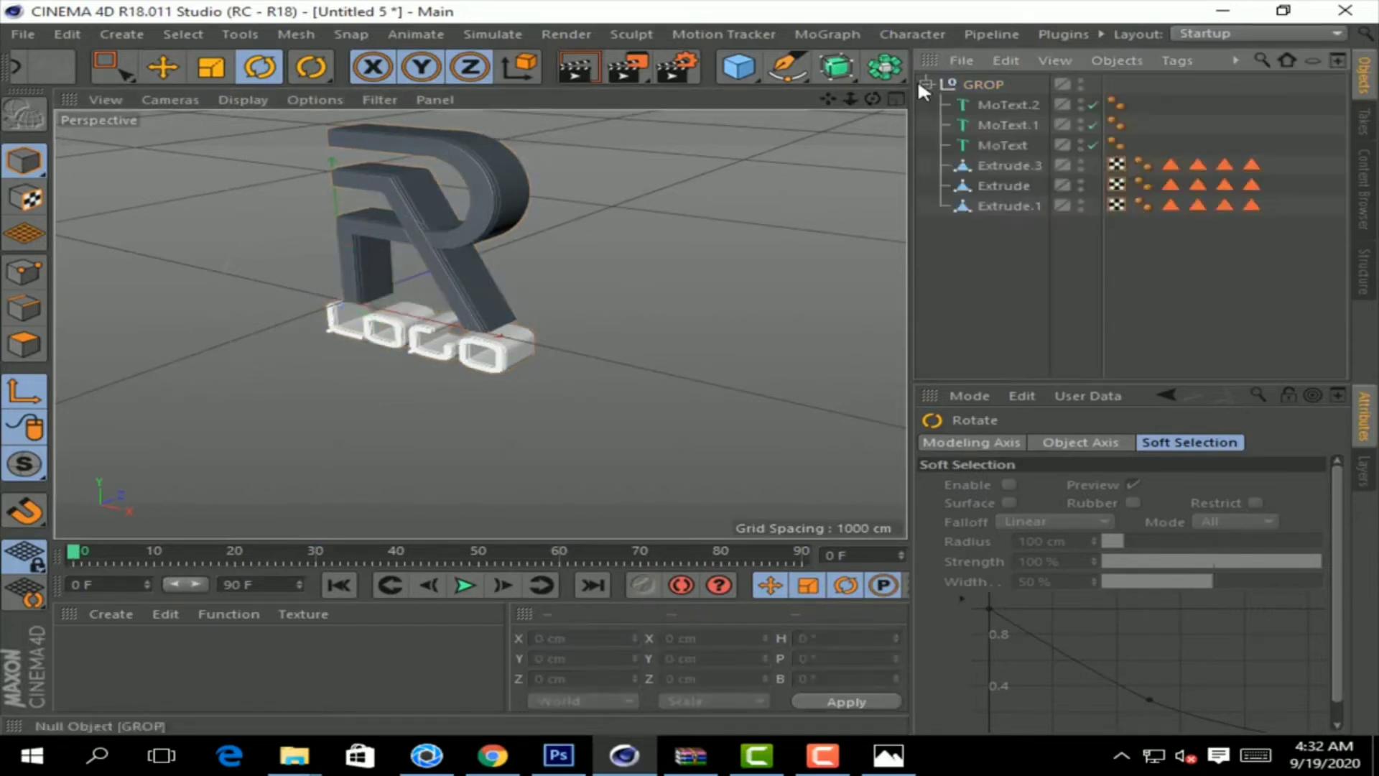
click(926, 83)
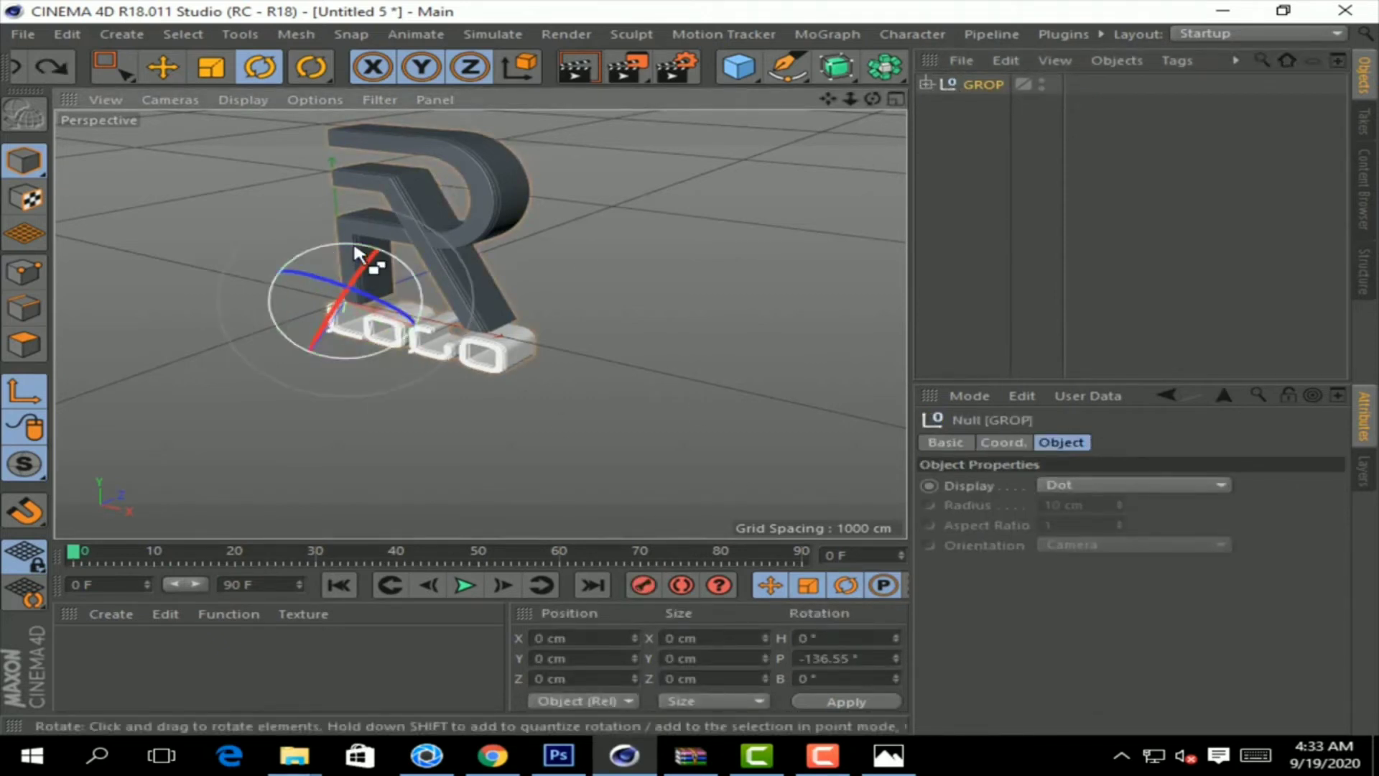
Step: Undo twice to remove GROP, leaving six top-level objects, then clear the selection
click(374, 255)
click(962, 84)
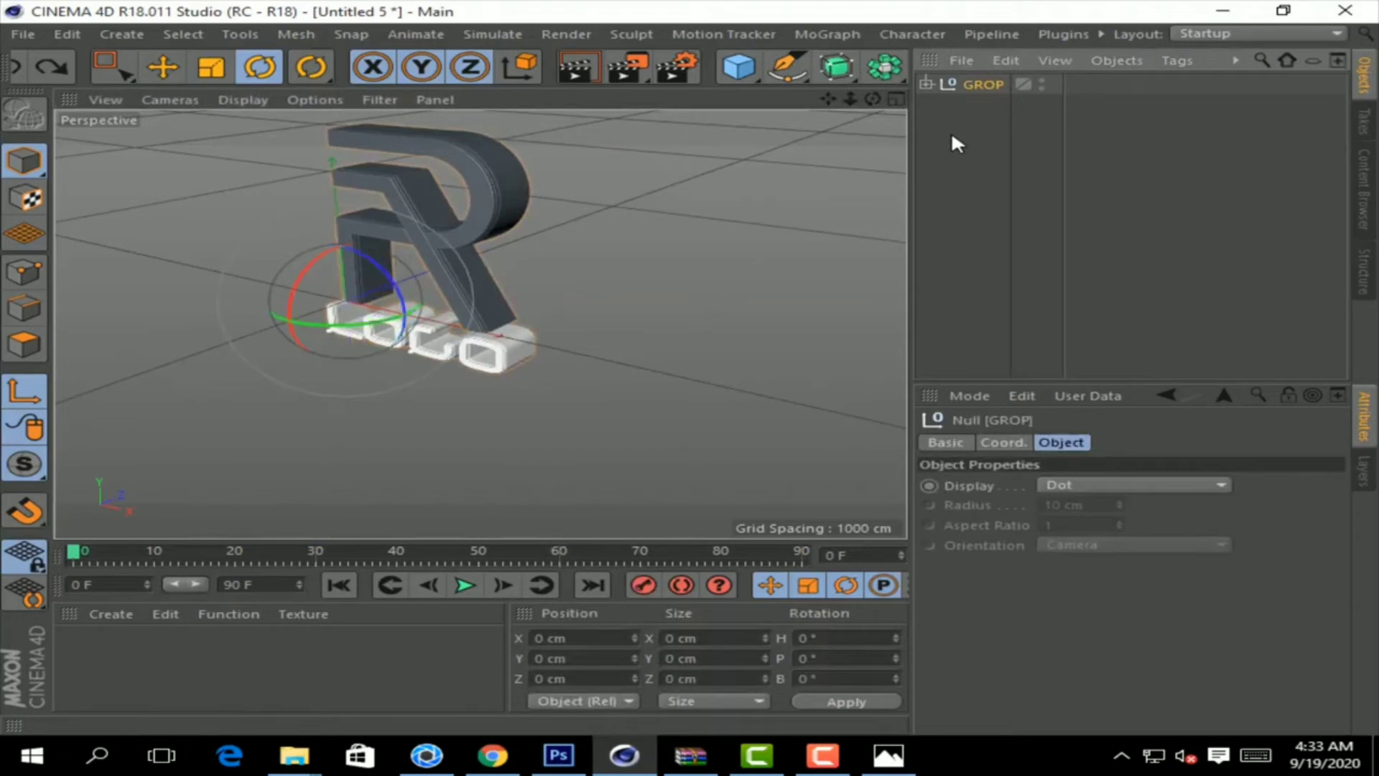
key(ctrl+z)
key(ctrl+z)
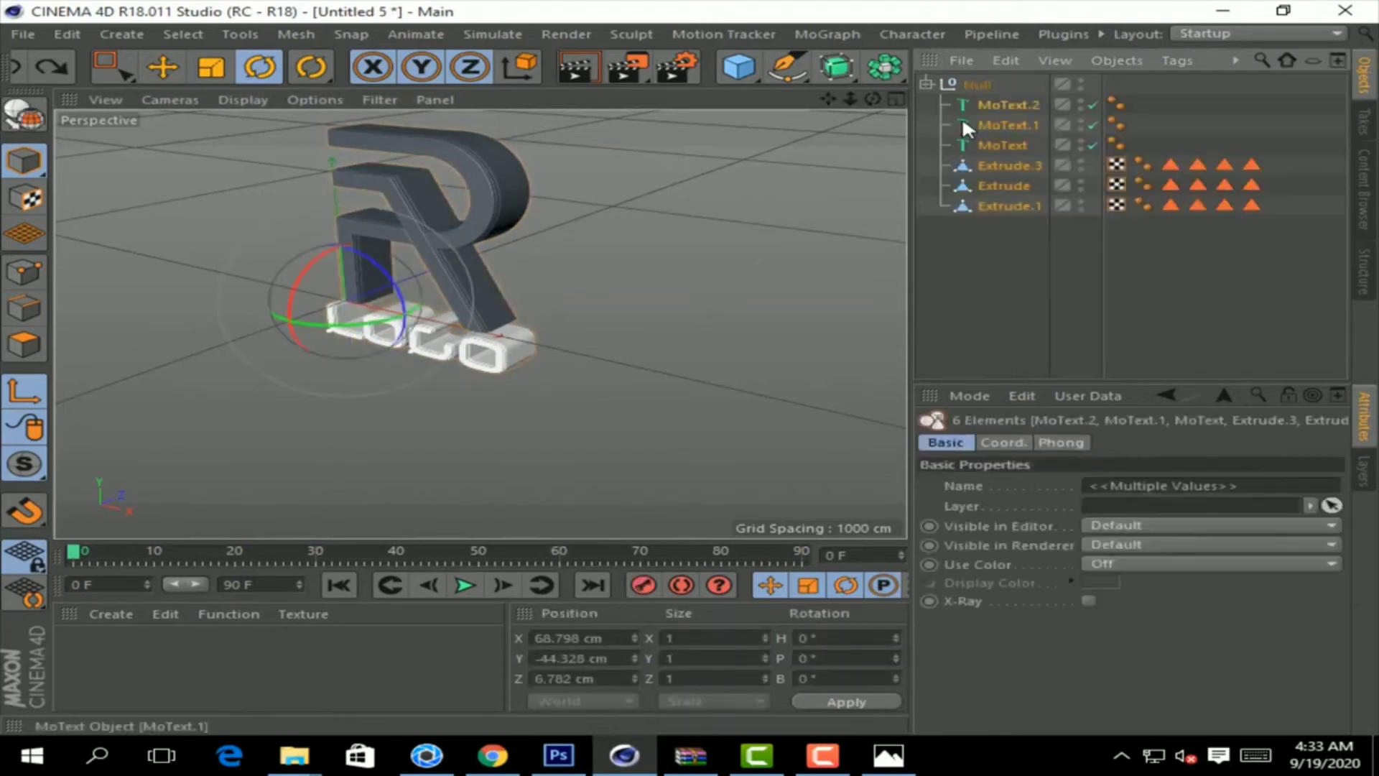
key(ctrl+z)
key(ctrl+z)
right_click(995, 88)
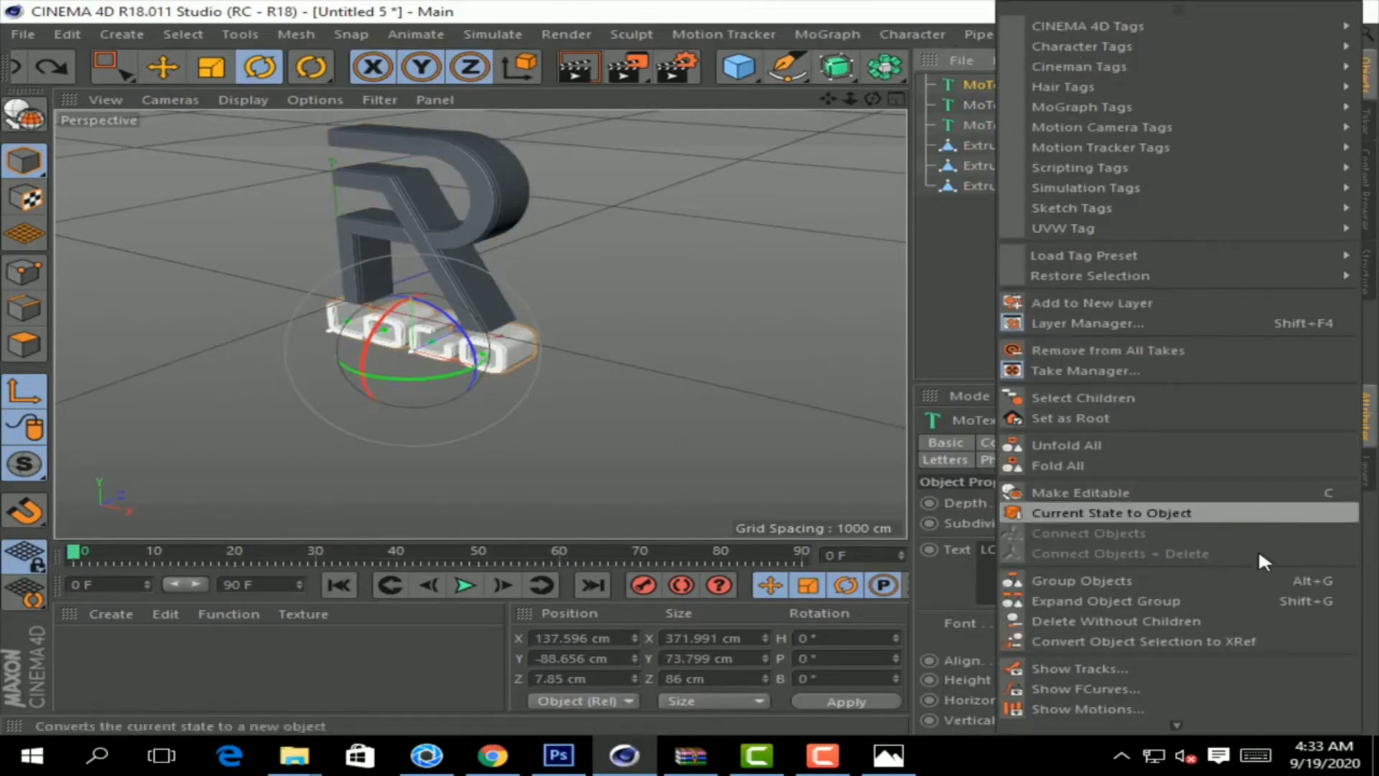
click(913, 8)
key(ctrl+shift+a)
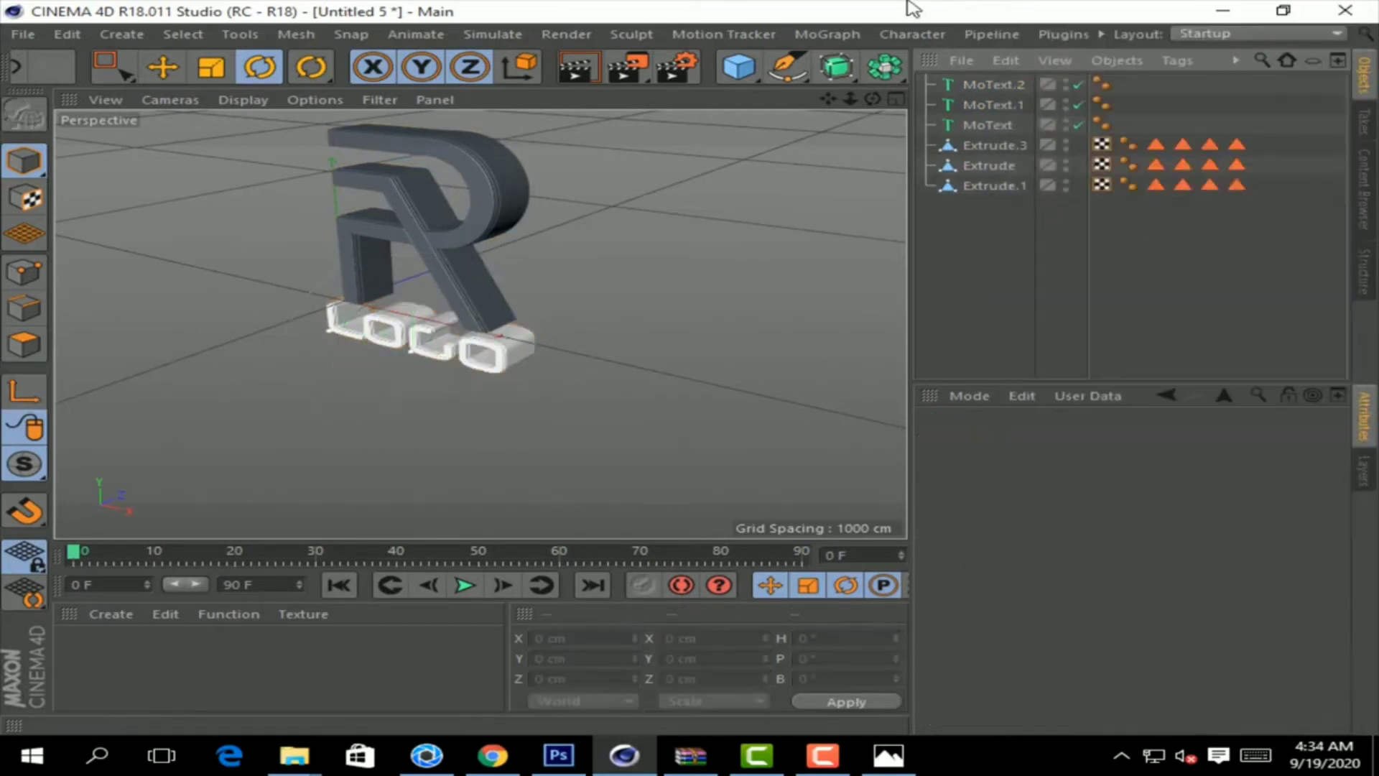
Step: Group all six logo objects under a new Null pitched to -90°
drag(967, 72, 969, 76)
right_click(970, 77)
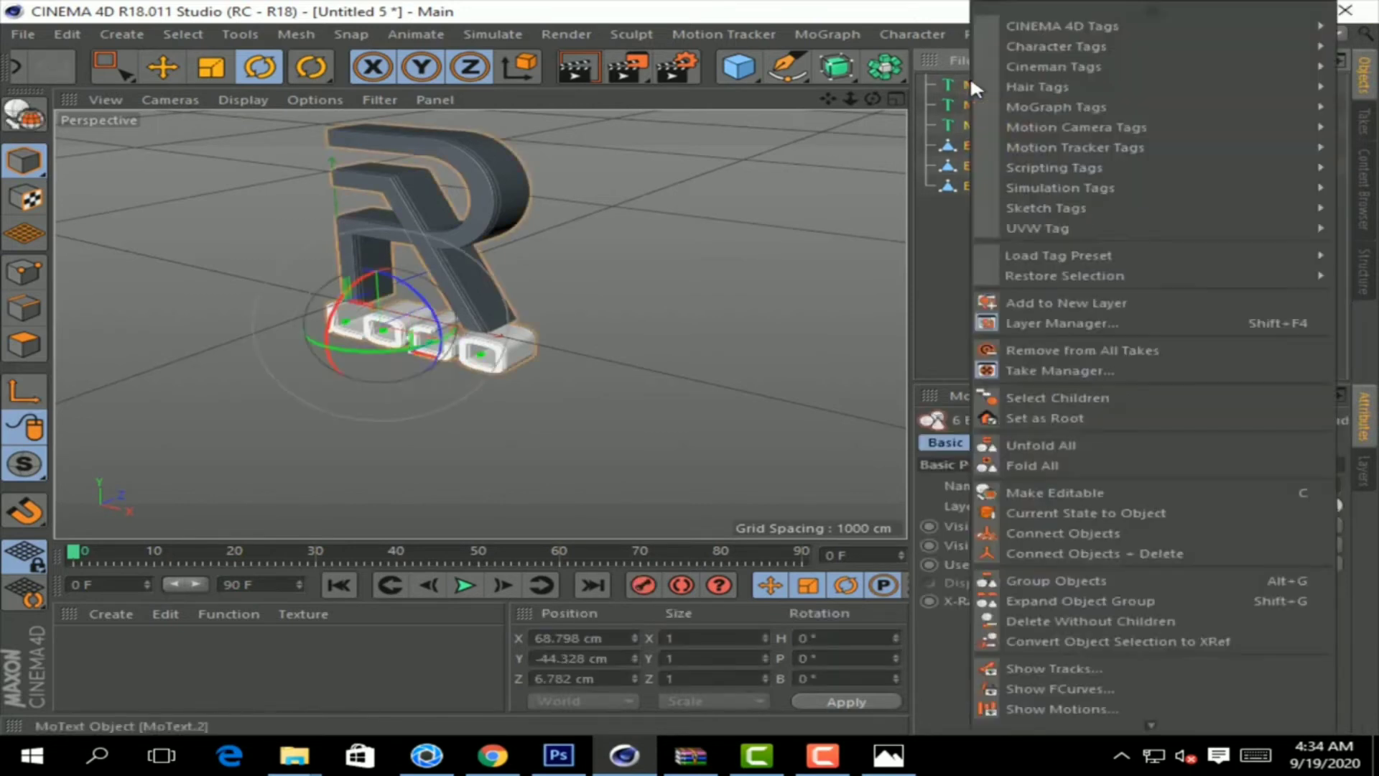
click(1041, 507)
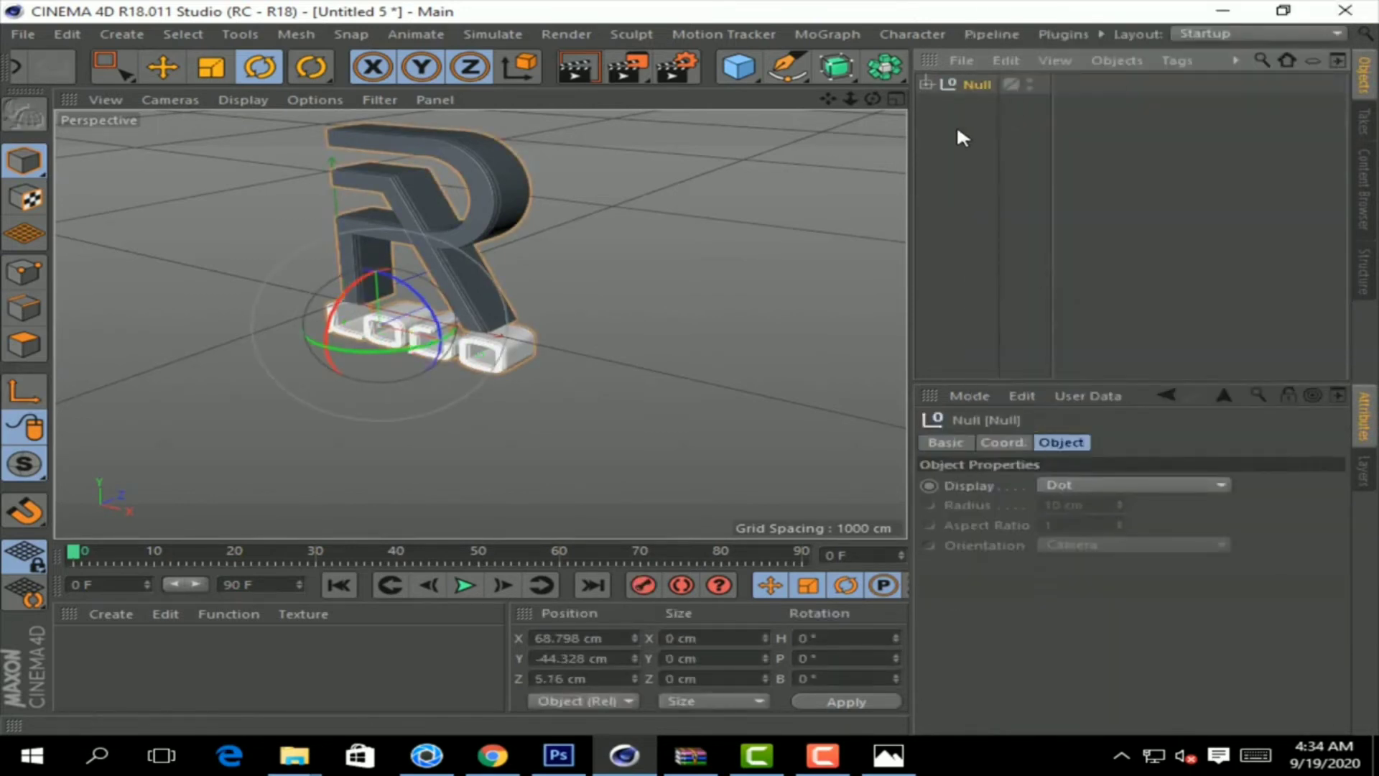
click(806, 658)
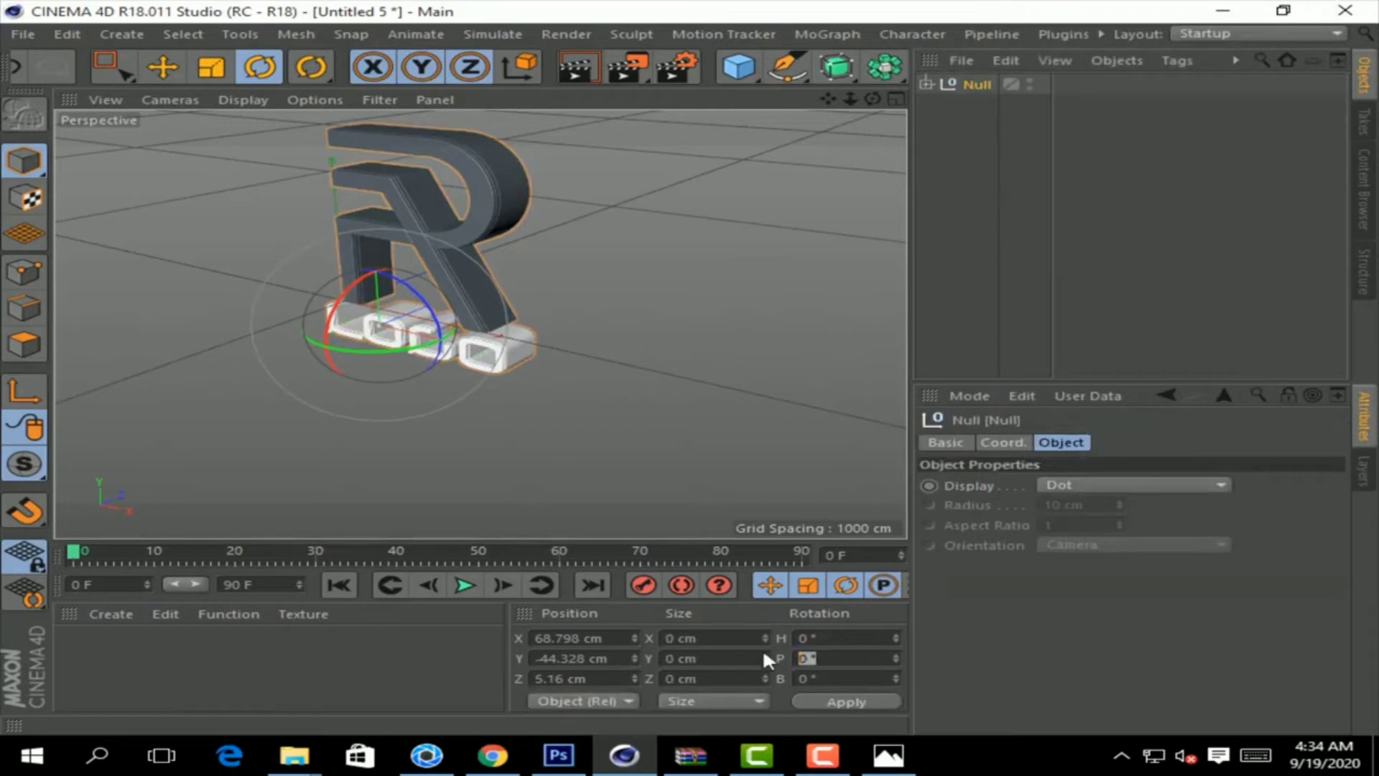
text(-90)
key(Return)
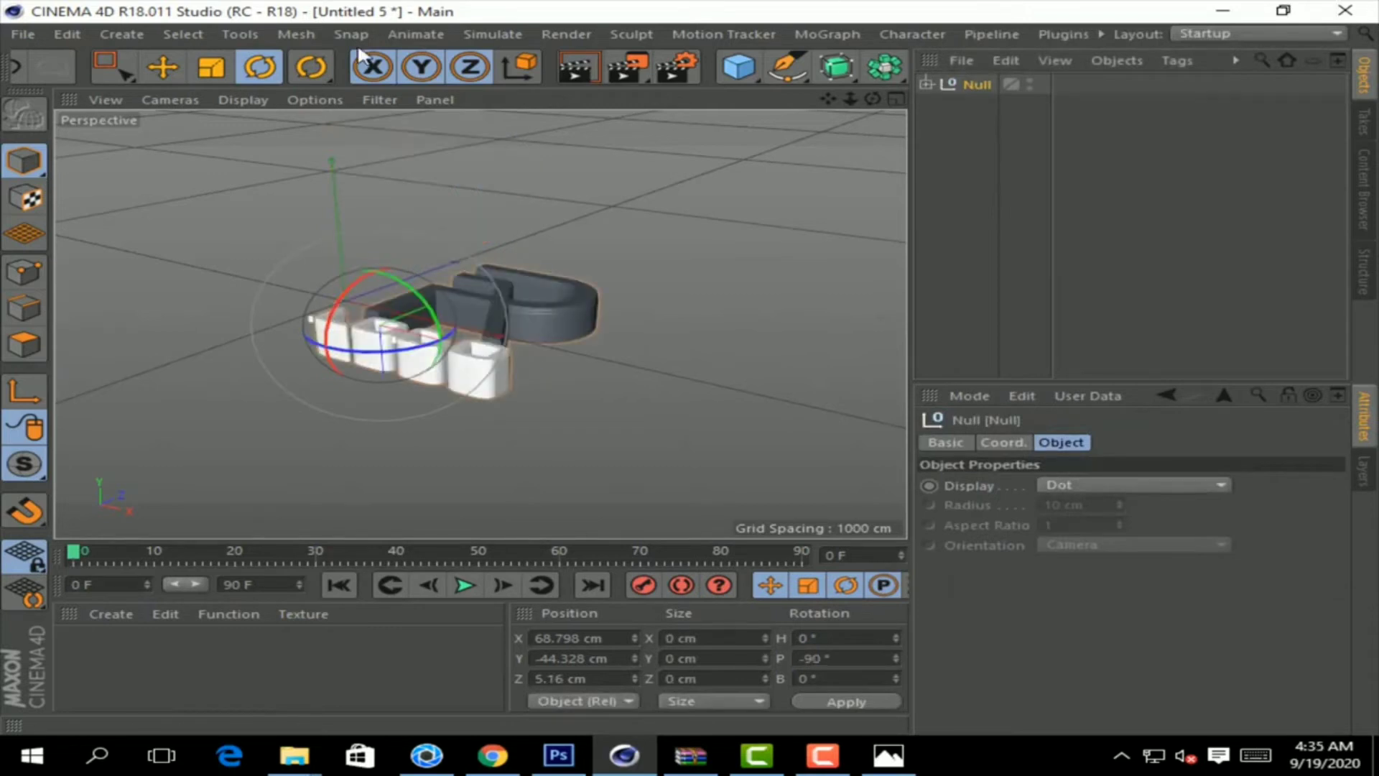
Step: Raise the Null to Y 85.315 cm and orbit to look down on the logo
click(114, 67)
drag(389, 411, 385, 350)
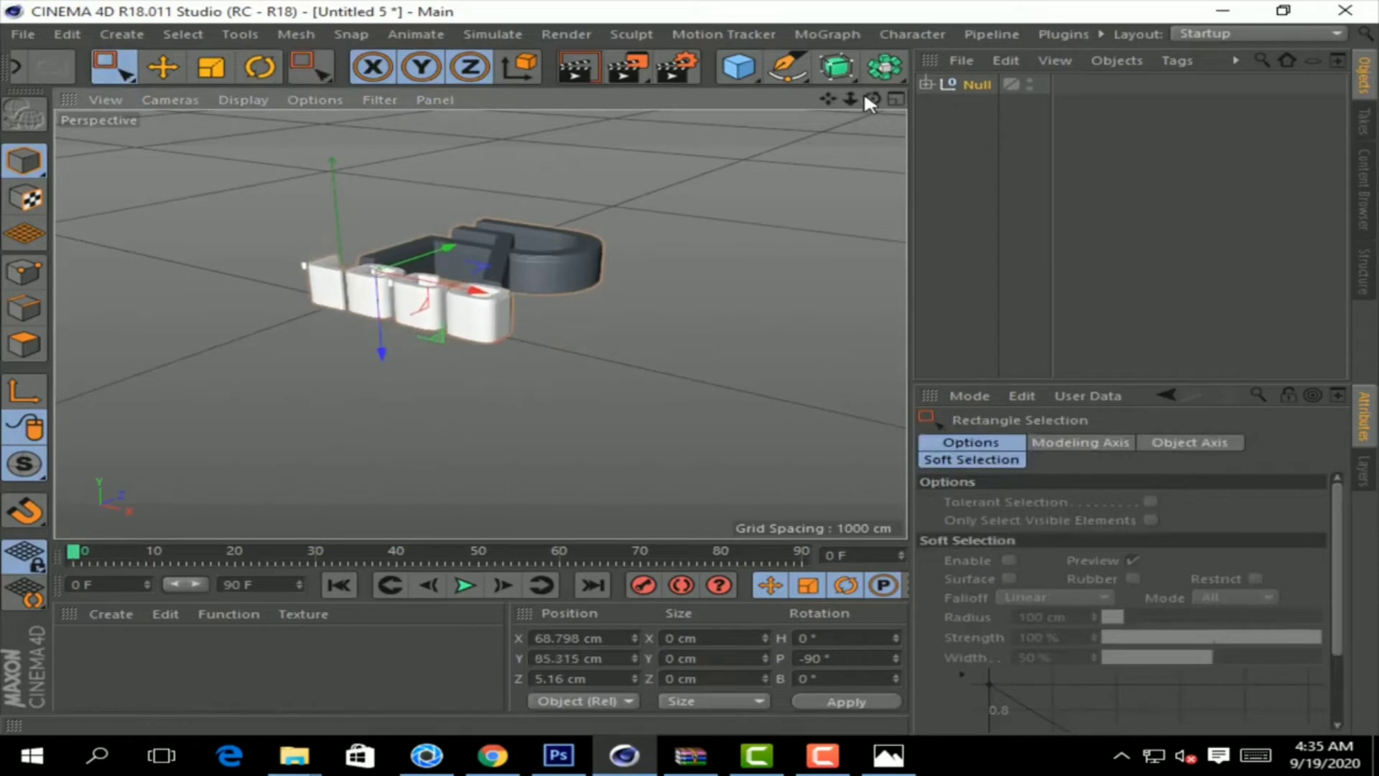
drag(866, 103, 480, 325)
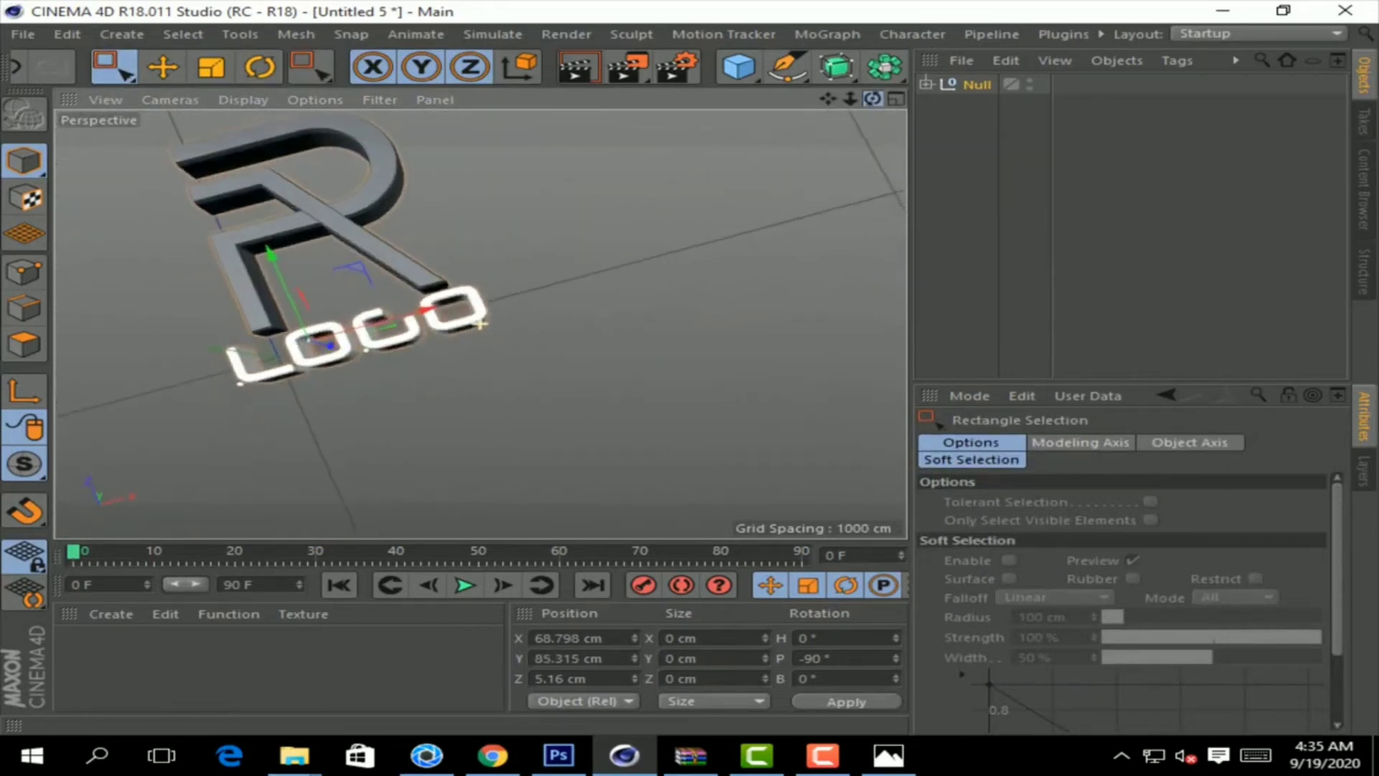
Step: Export the logo as an FBX file named LOGO7 with default settings, then minimise Cinema 4D
click(30, 30)
mouse_move(67, 402)
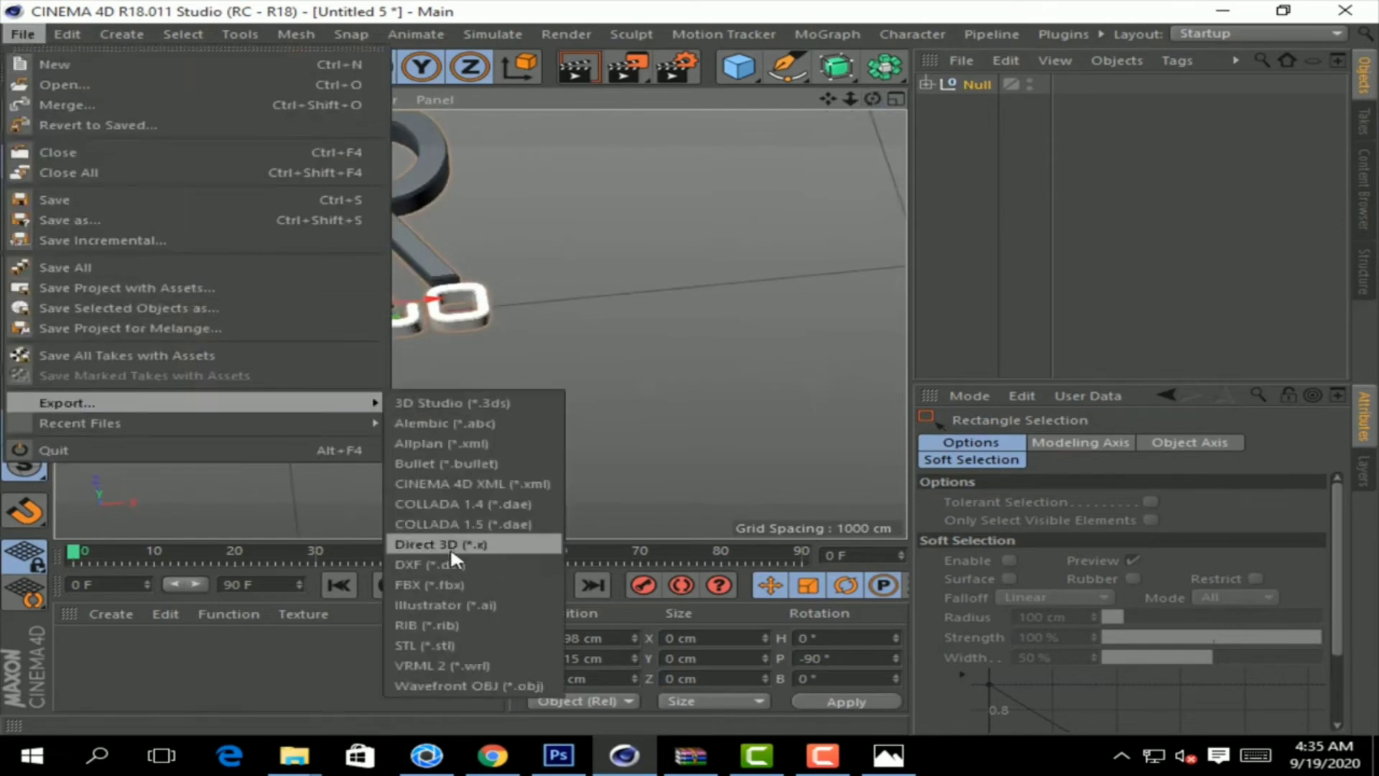
click(423, 583)
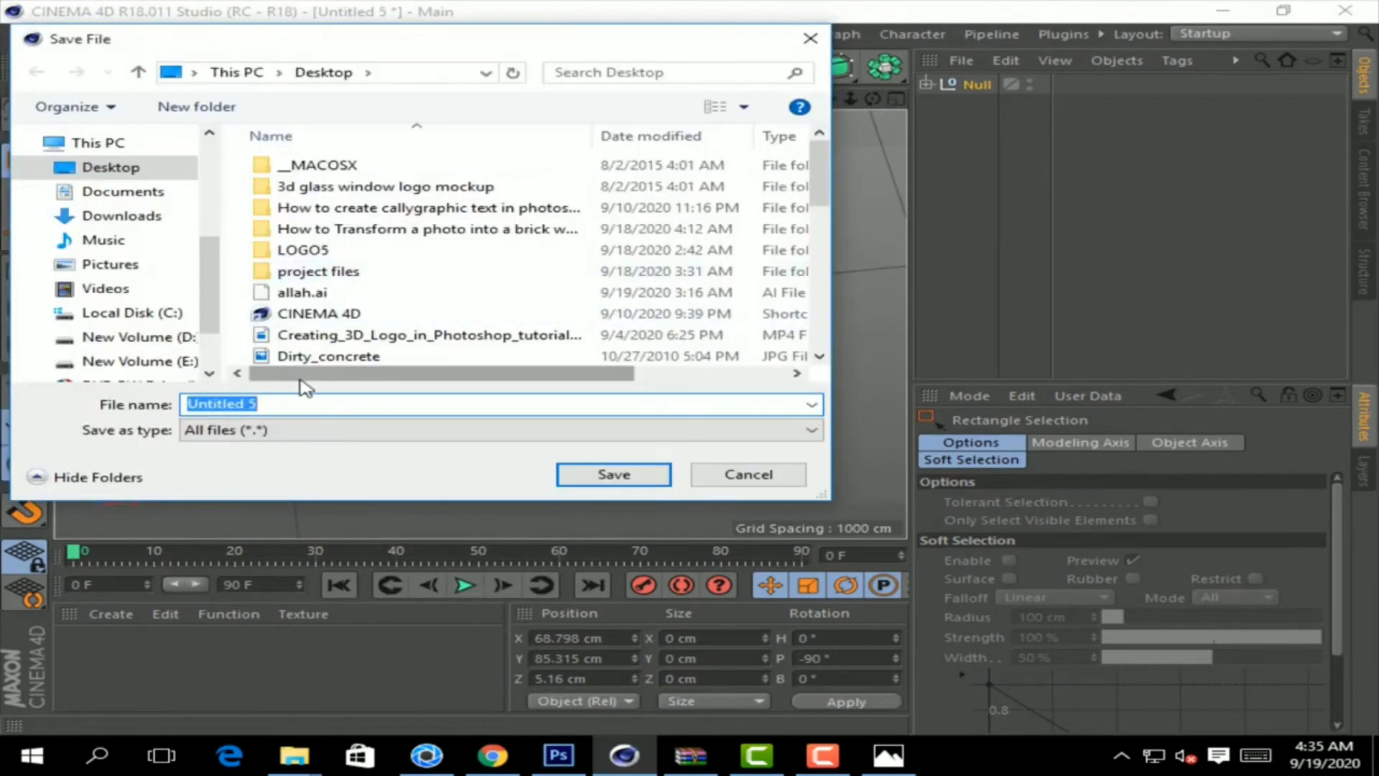
text(LOGO7)
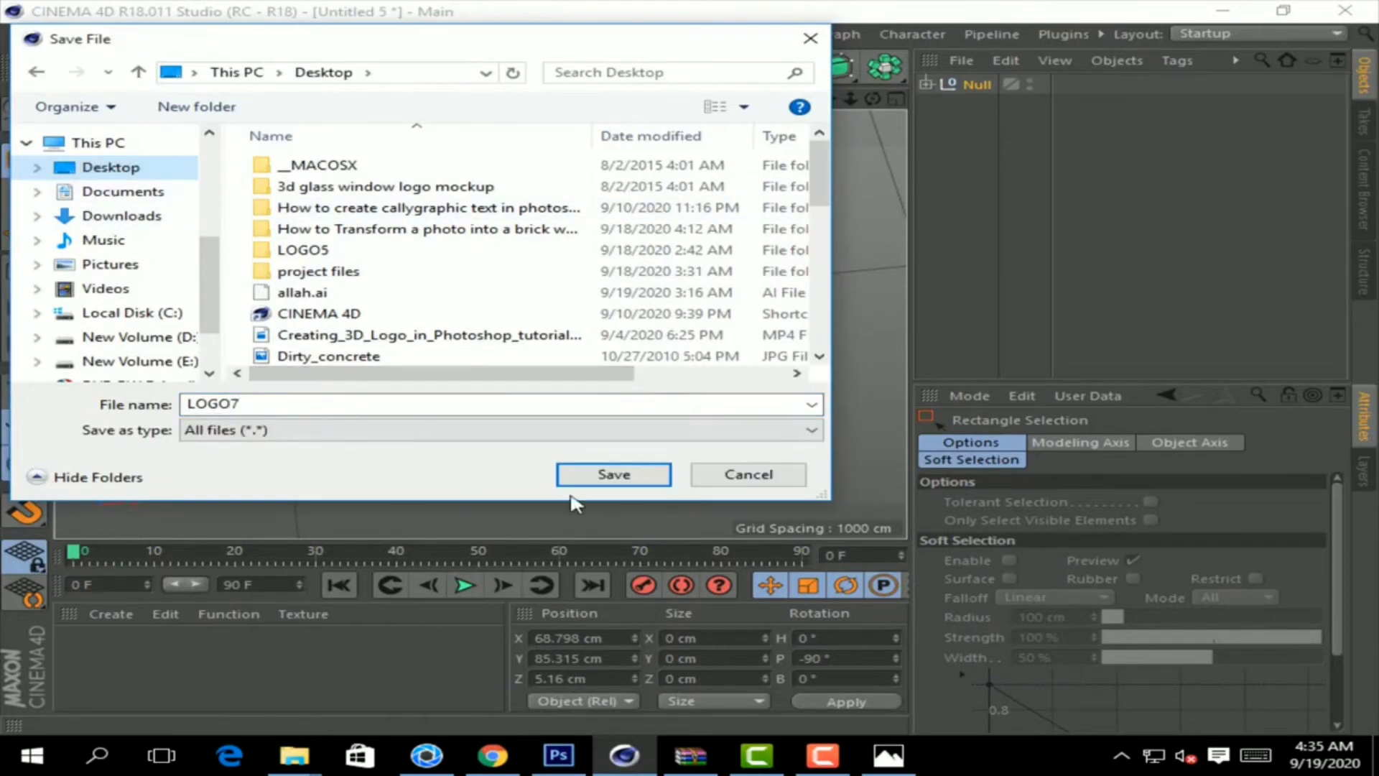
click(599, 475)
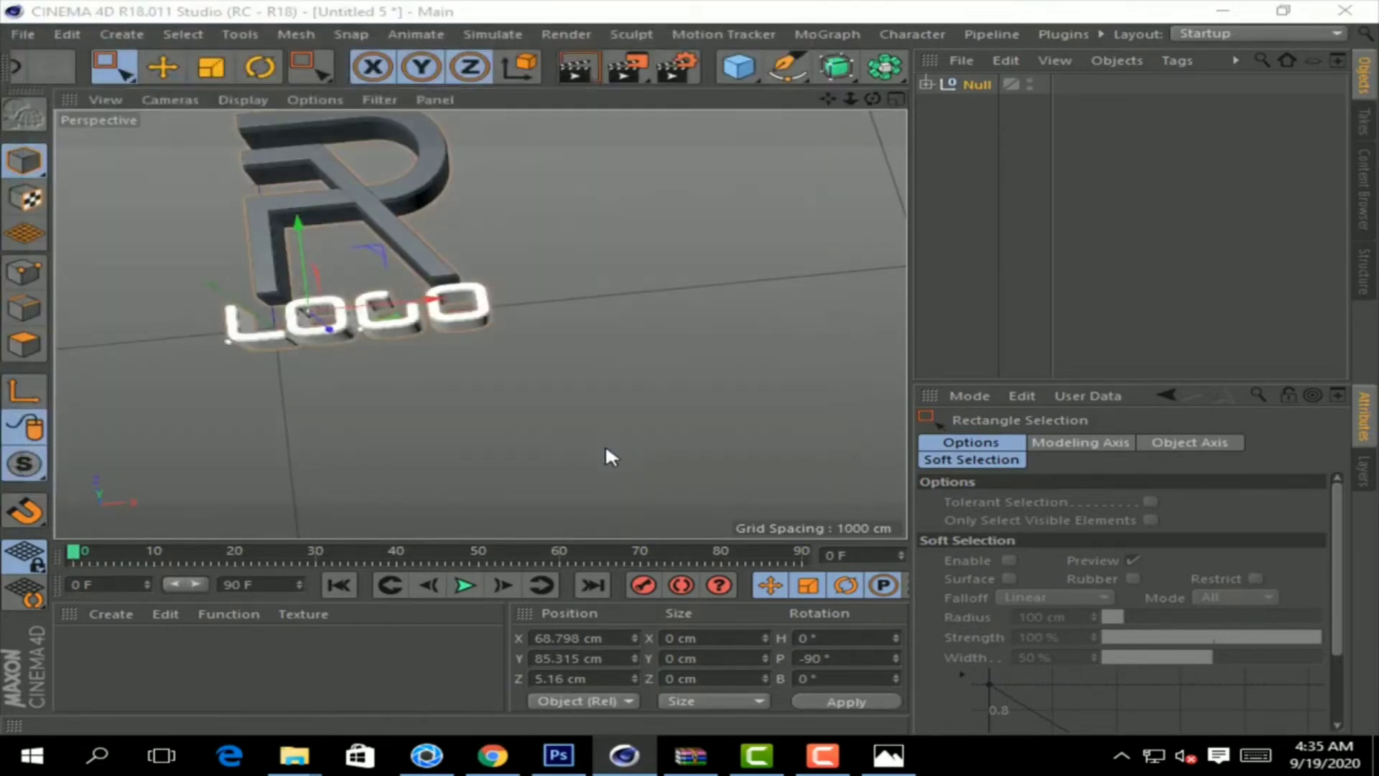
click(535, 674)
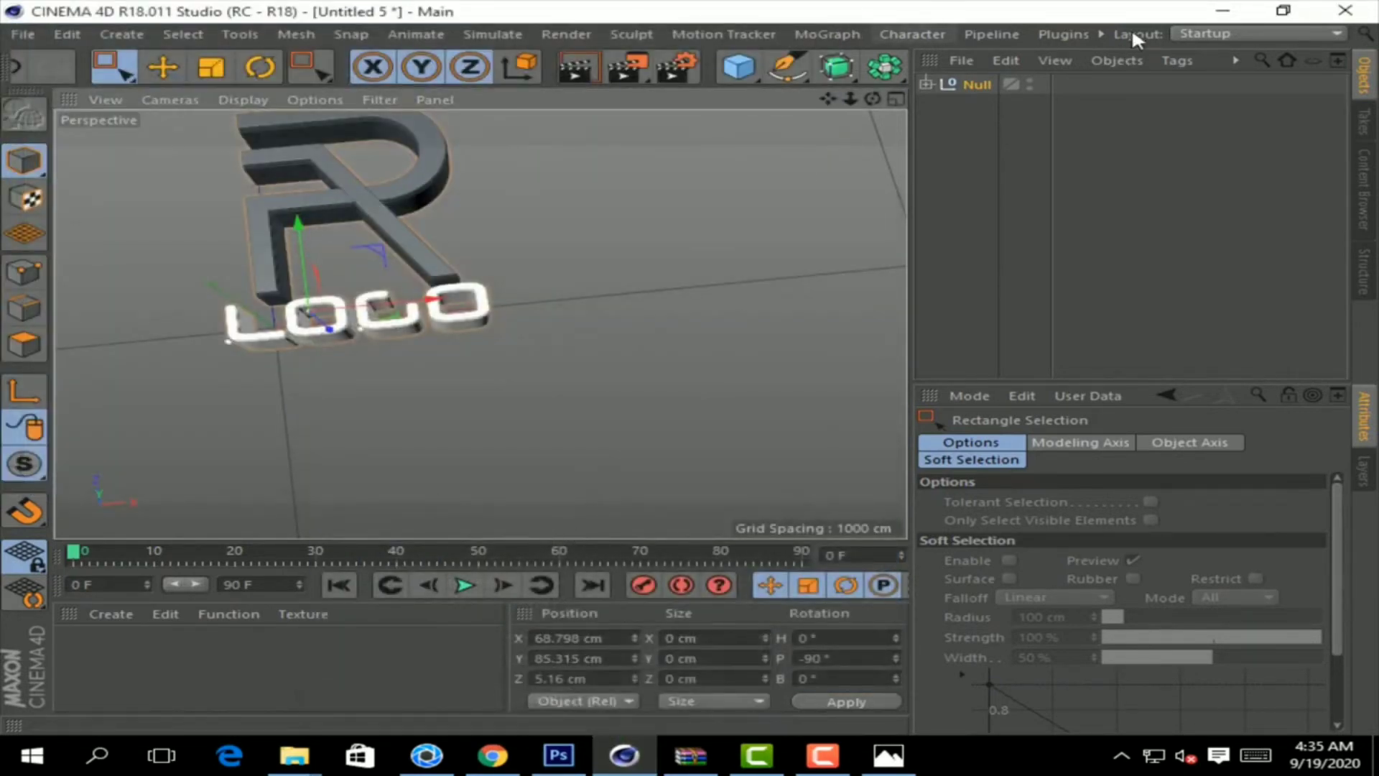
click(1222, 10)
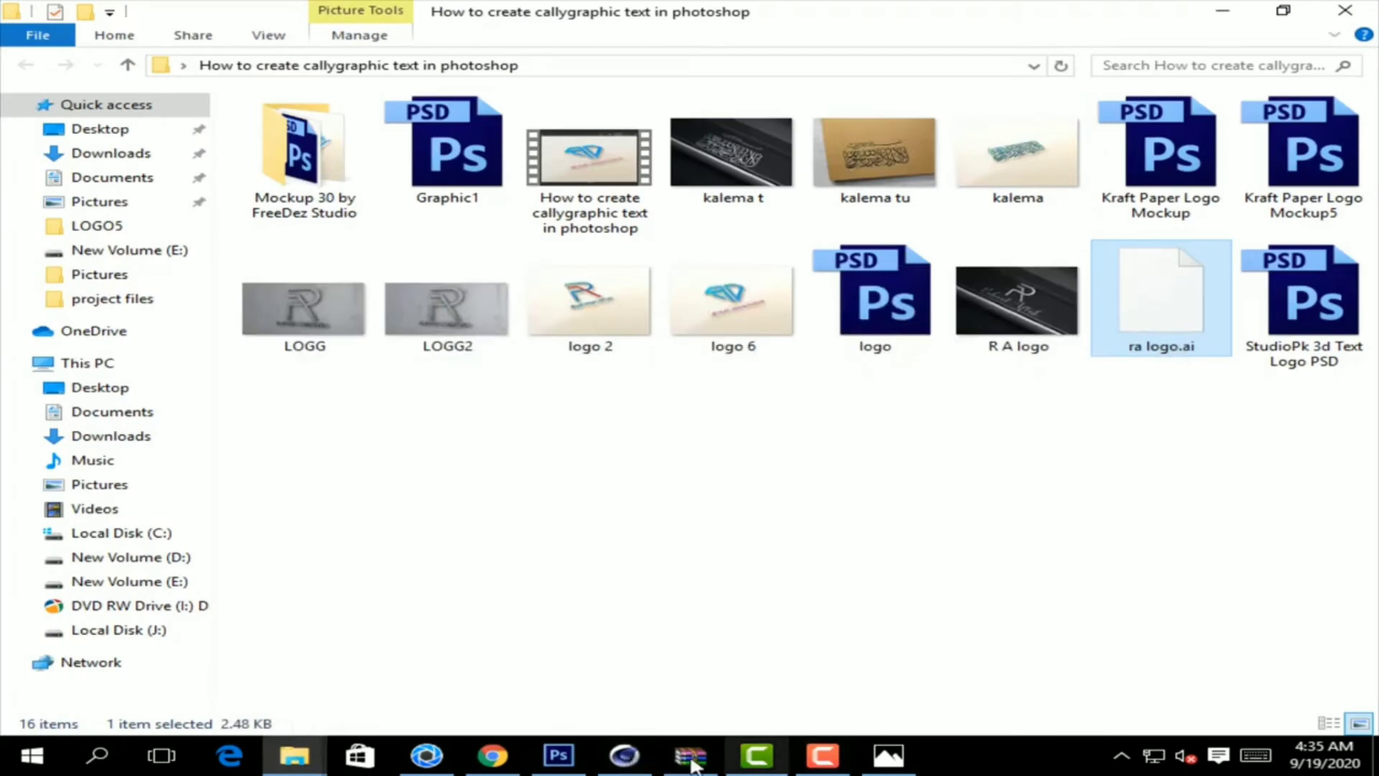
Step: Import LOGO7.fbx from the Desktop into KeyShot and show the Camera settings
click(427, 754)
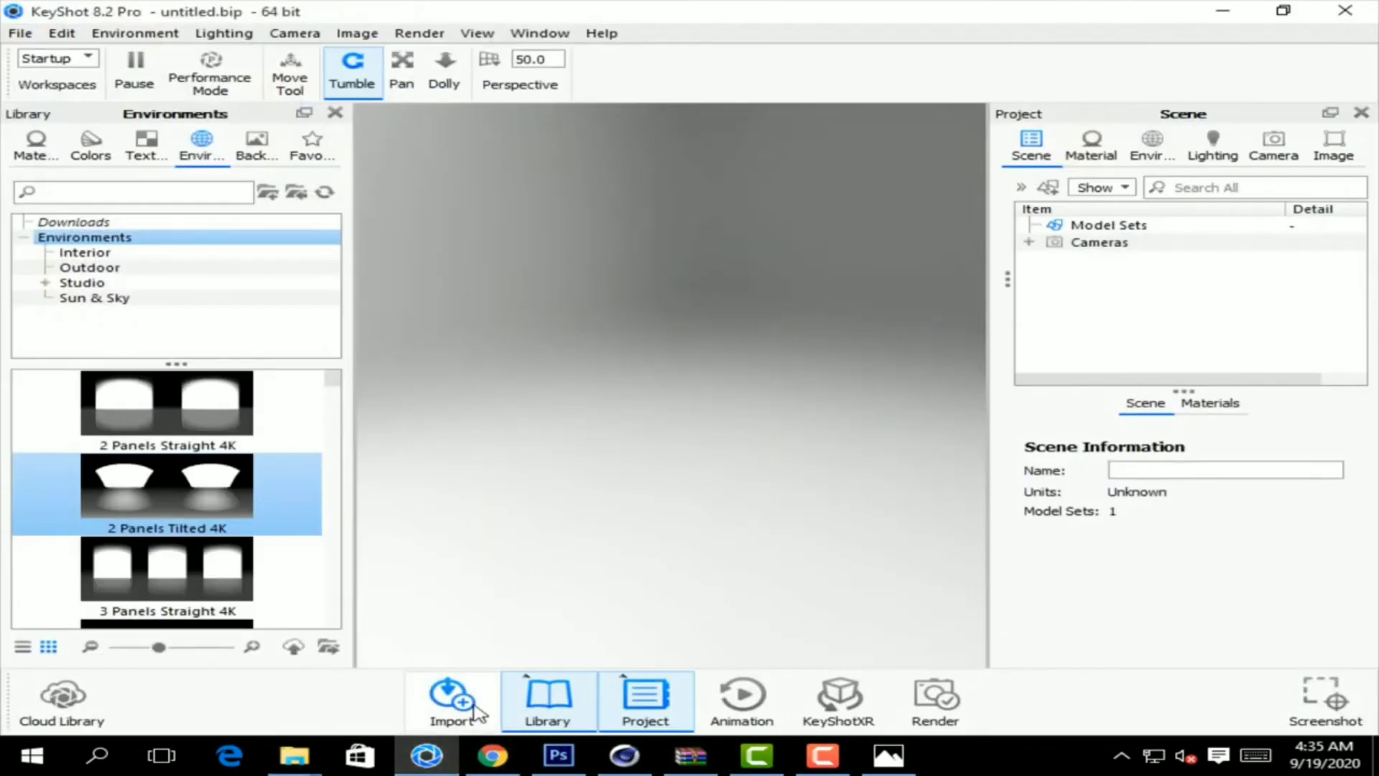
click(476, 714)
drag(815, 209, 826, 298)
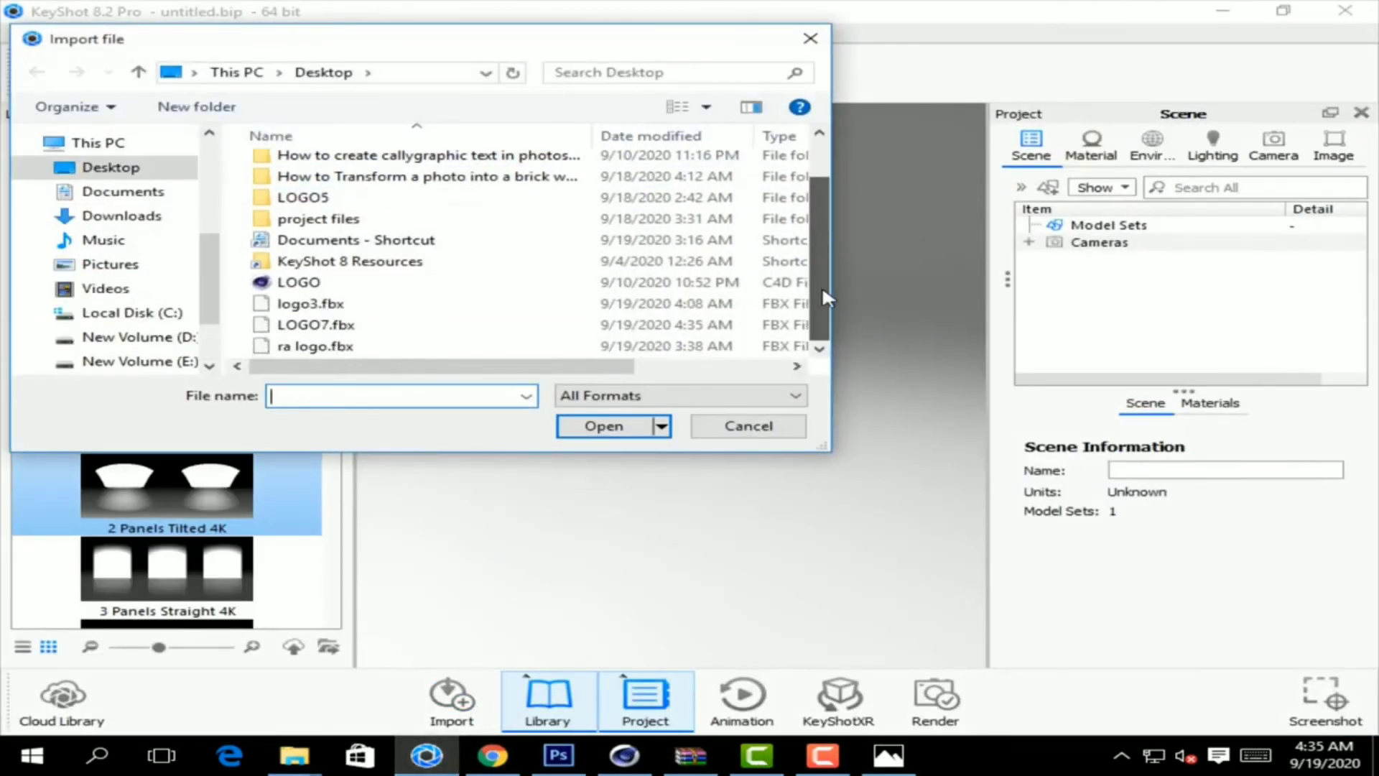
click(347, 327)
click(610, 425)
click(708, 501)
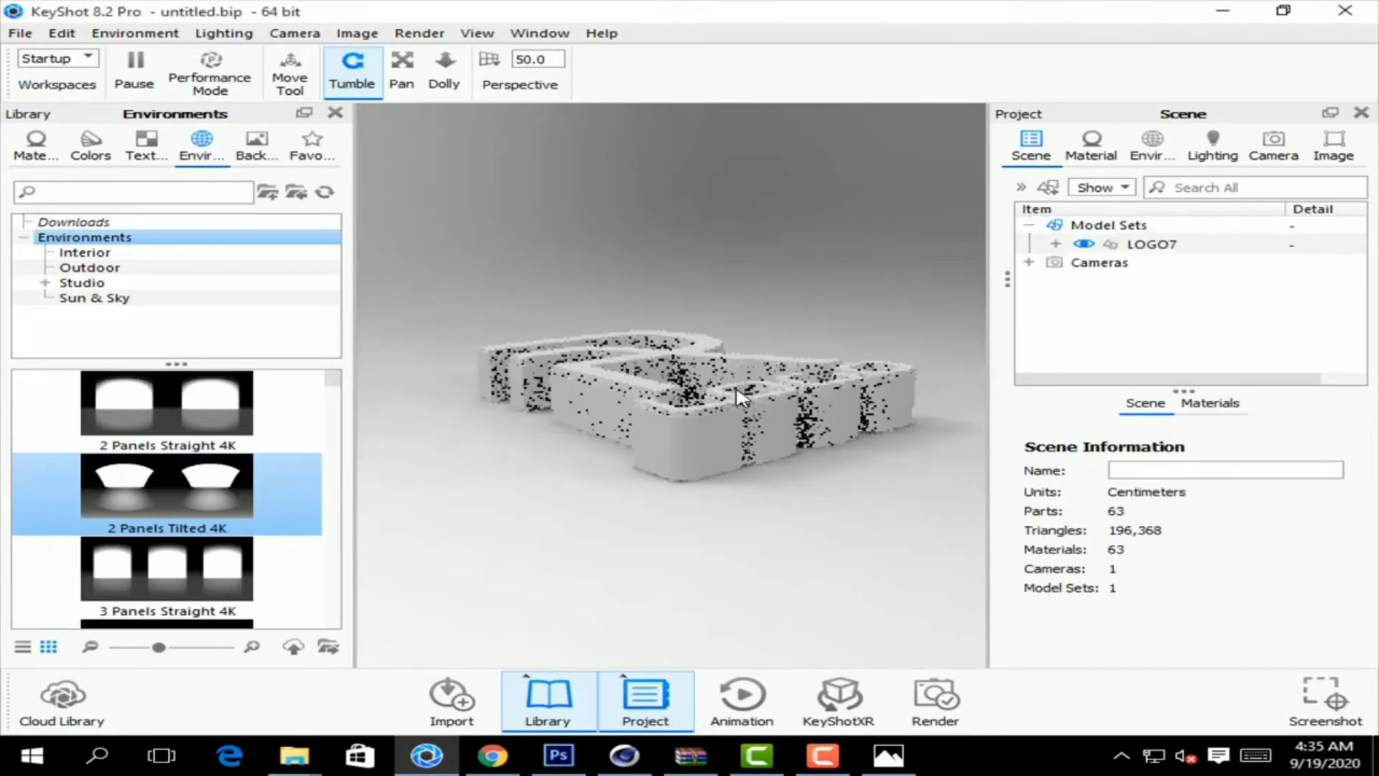
click(1274, 155)
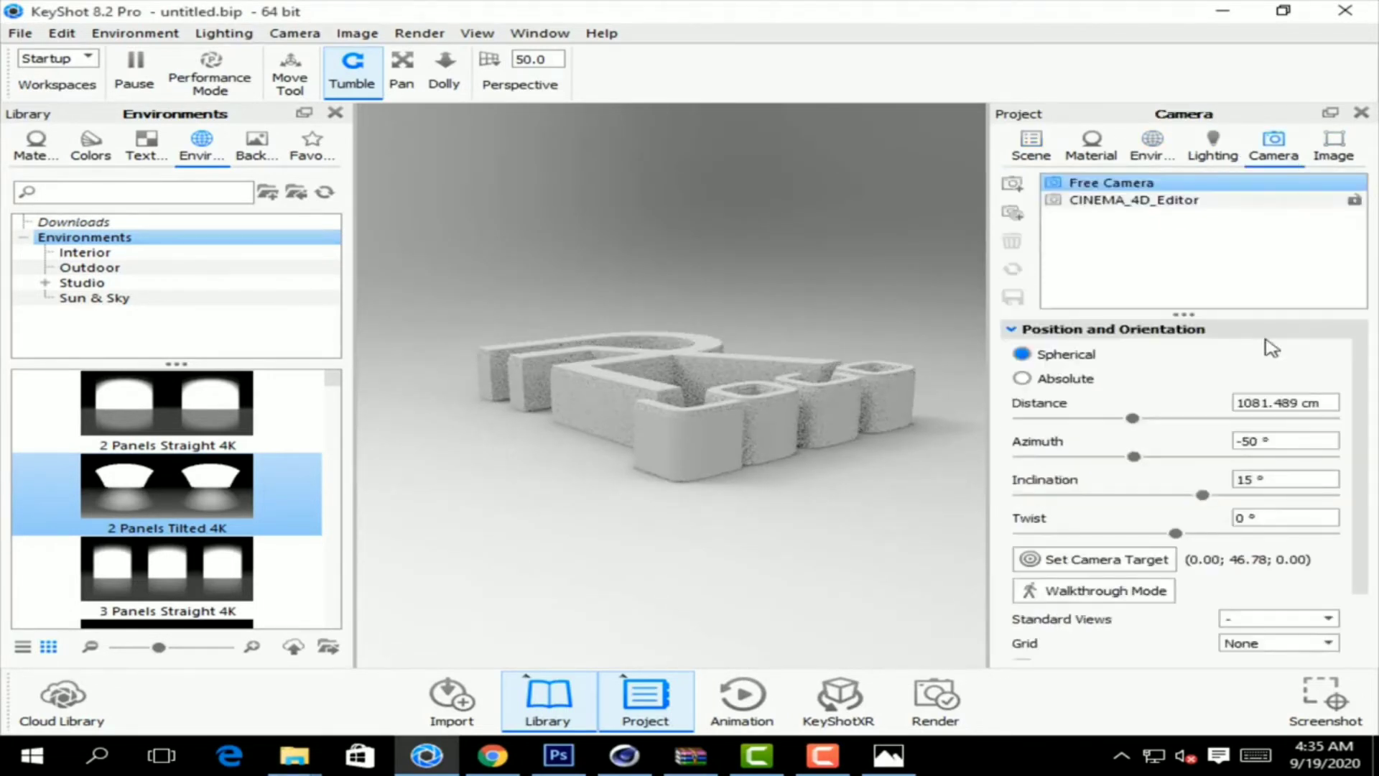
Step: Set the KeyShot camera to azimuth -110.88°, inclination 44.46°, twist -37.08°, then browse Metal materials
mouse_move(1133, 457)
mouse_down()
mouse_move(1147, 456)
mouse_move(1056, 457)
mouse_move(1077, 457)
mouse_up()
drag(1201, 495, 1240, 495)
mouse_move(1076, 456)
mouse_down()
mouse_move(1115, 458)
mouse_move(1086, 457)
mouse_up()
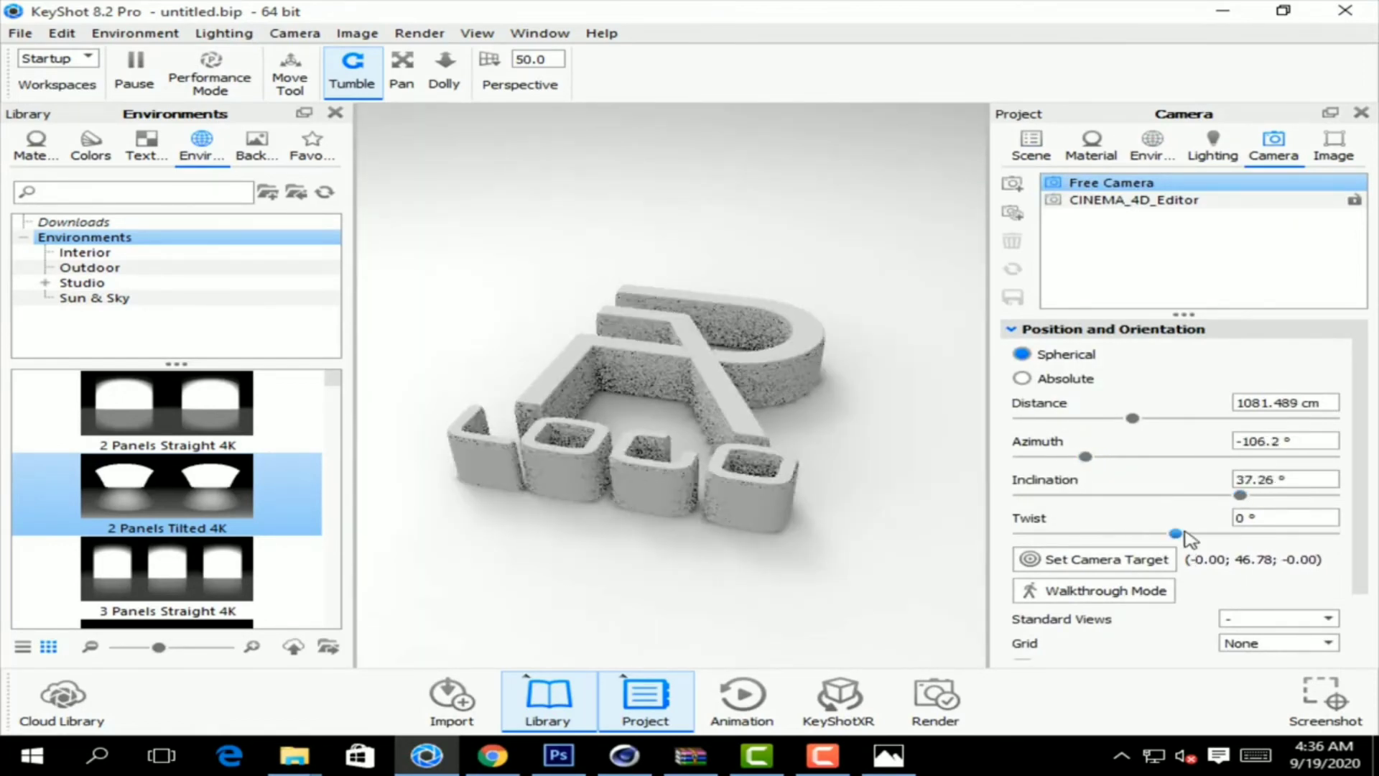
drag(1176, 533, 1144, 534)
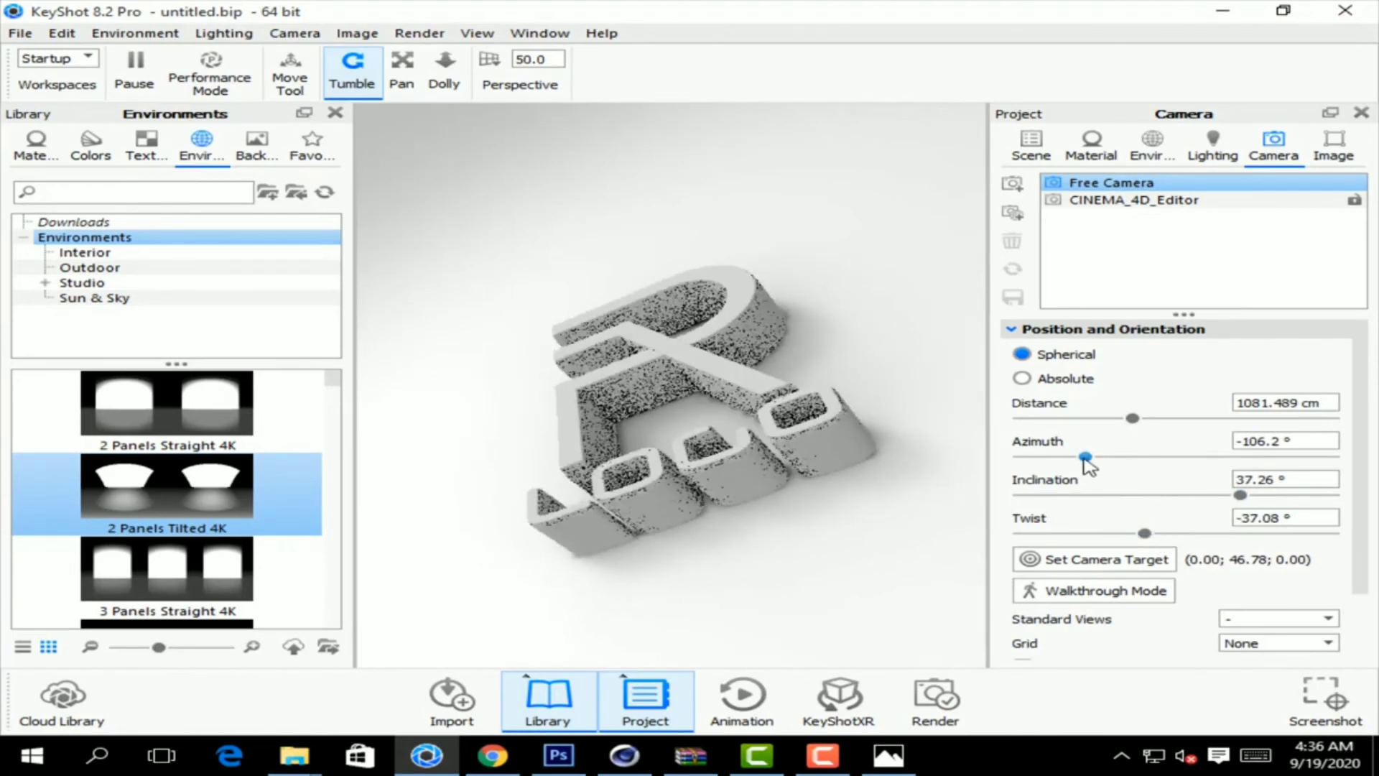
mouse_move(1085, 457)
mouse_down()
mouse_move(1096, 456)
mouse_move(1081, 456)
mouse_up()
drag(1240, 494, 1252, 494)
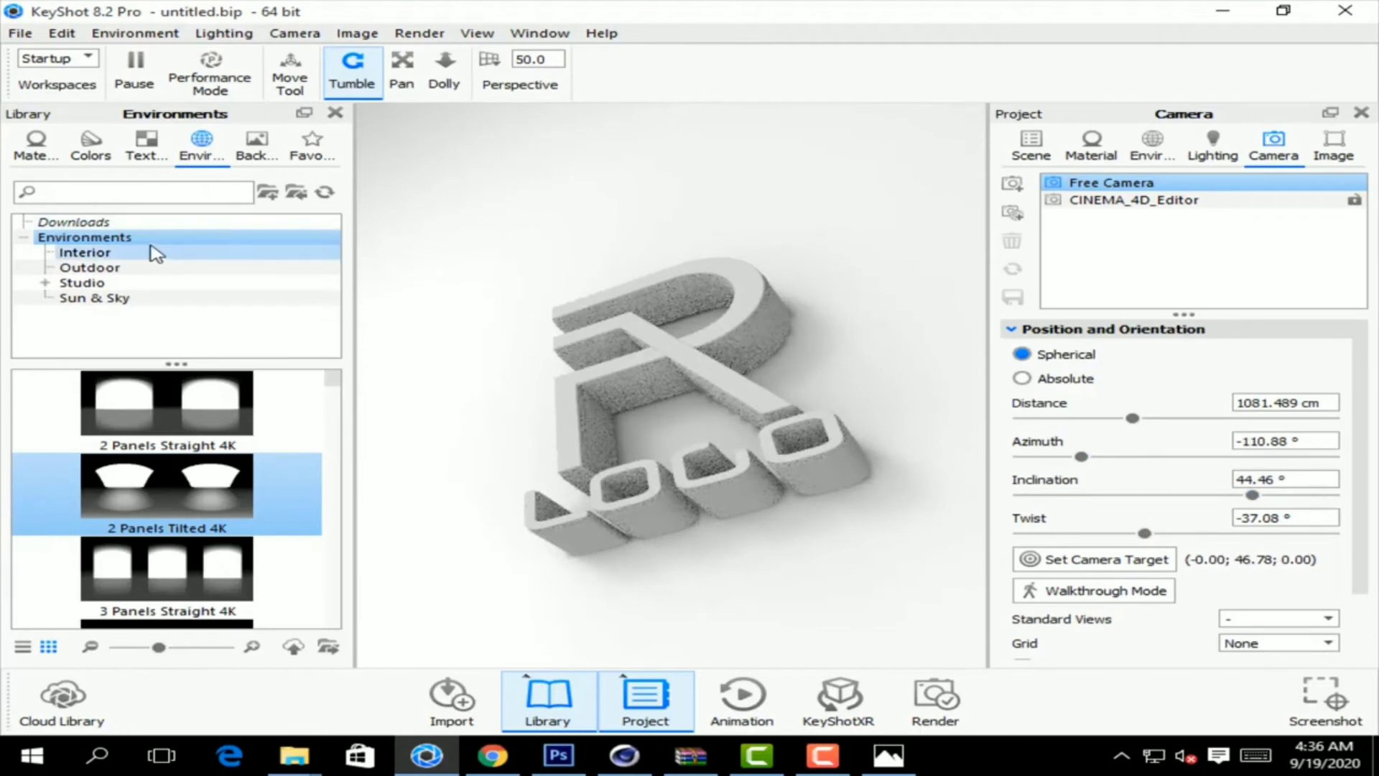
click(36, 147)
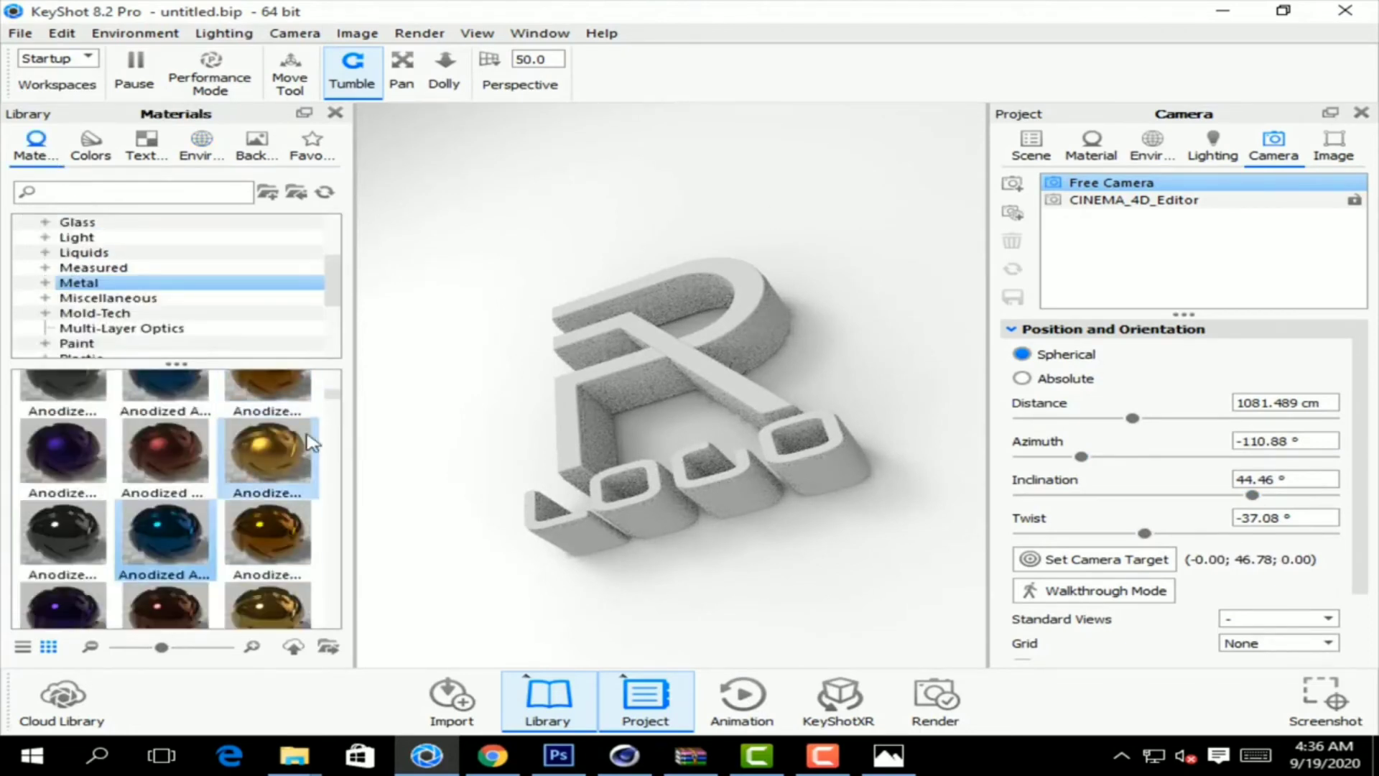
Step: Expand the LOGO7 model and Null in the Scene tree, and apply gold anodized metal to MoText_1
click(1031, 147)
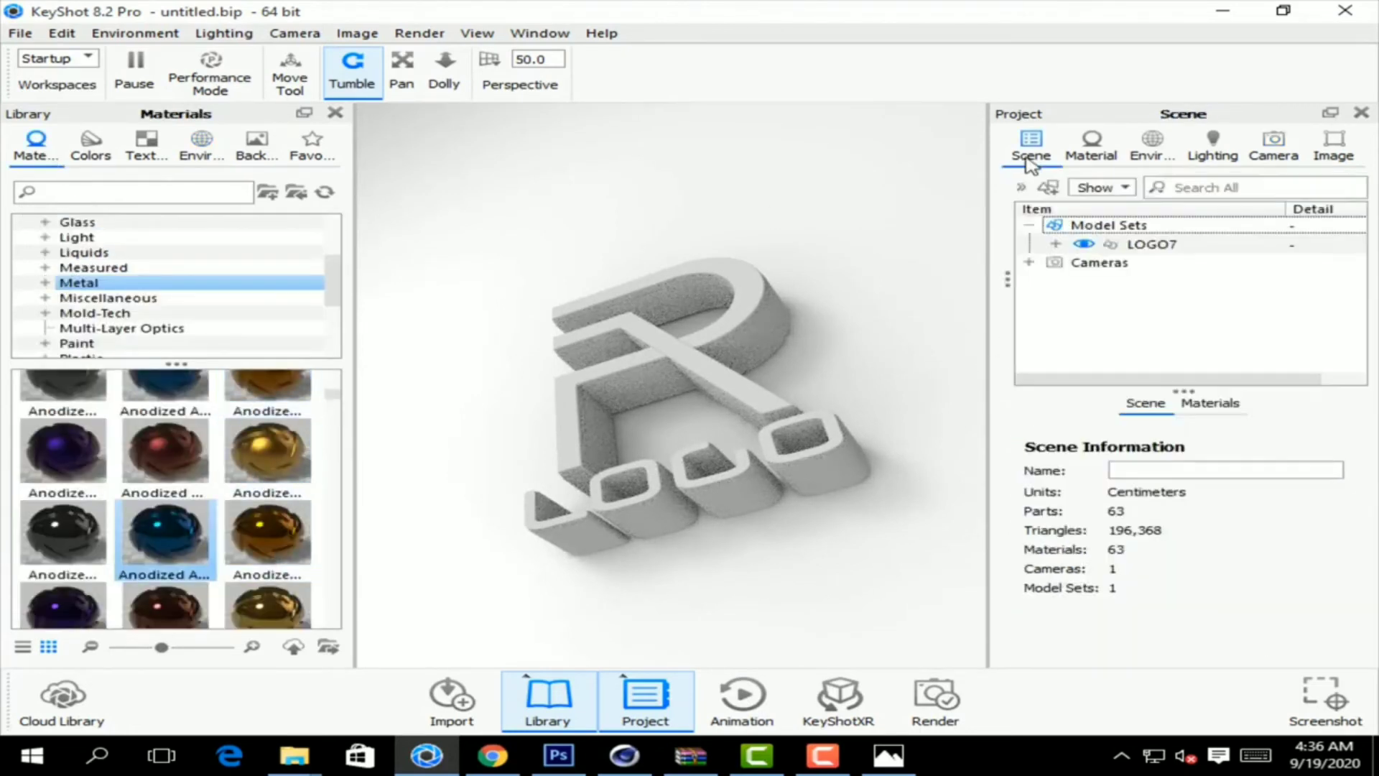
click(1056, 244)
click(1083, 264)
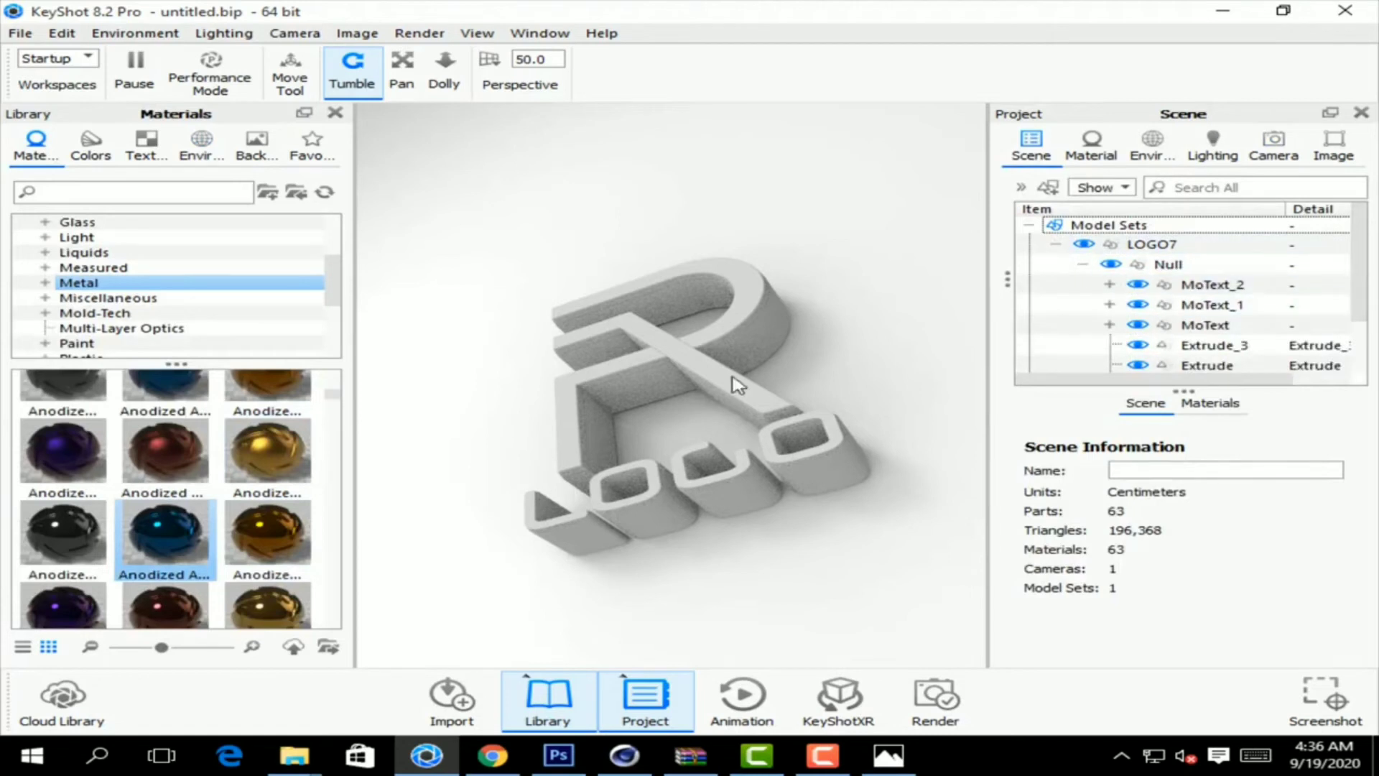
drag(267, 535, 1231, 309)
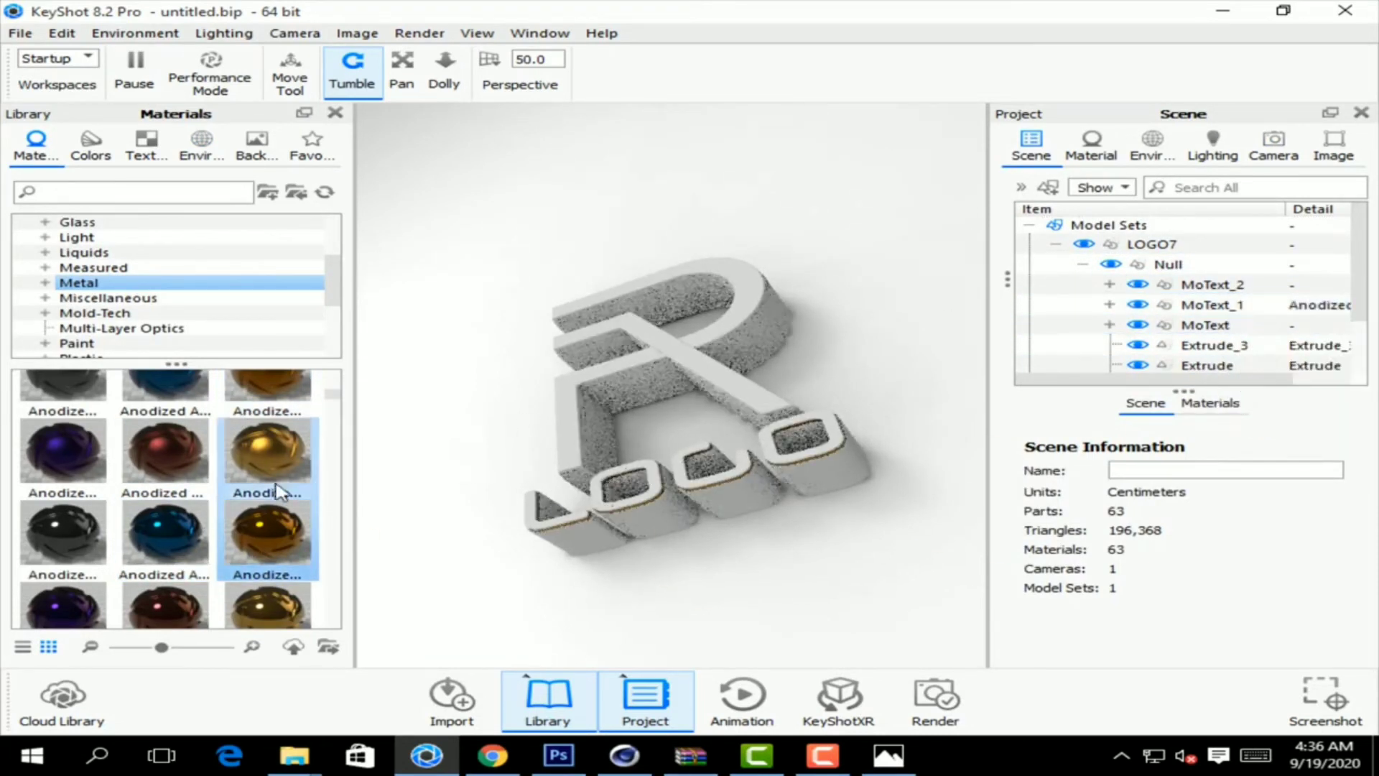
drag(275, 468, 1221, 308)
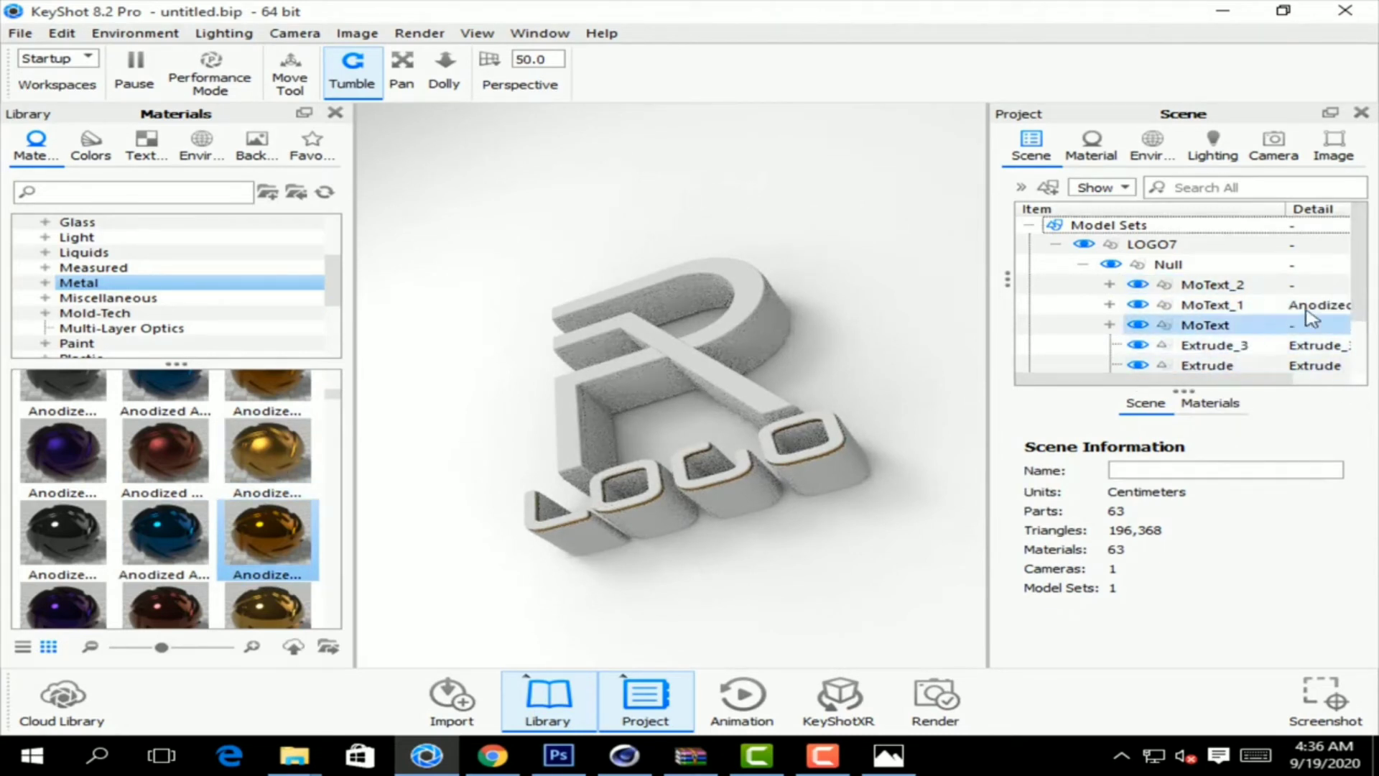
Step: Apply gold anodized metal to Extrude_1 and Extrude
scroll(1370, 336, down, 1)
drag(250, 518, 1214, 327)
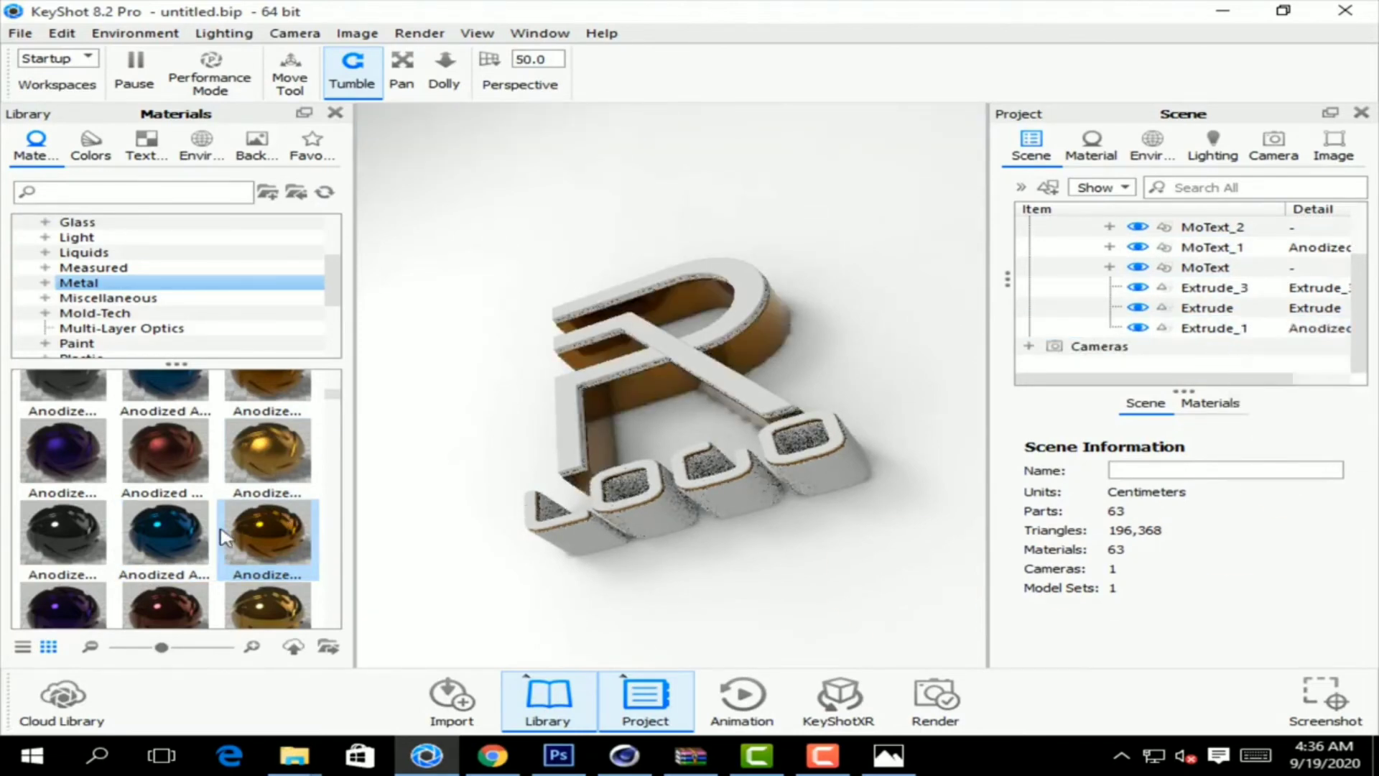
mouse_move(268, 535)
mouse_down()
mouse_move(1235, 316)
mouse_move(1220, 287)
mouse_up()
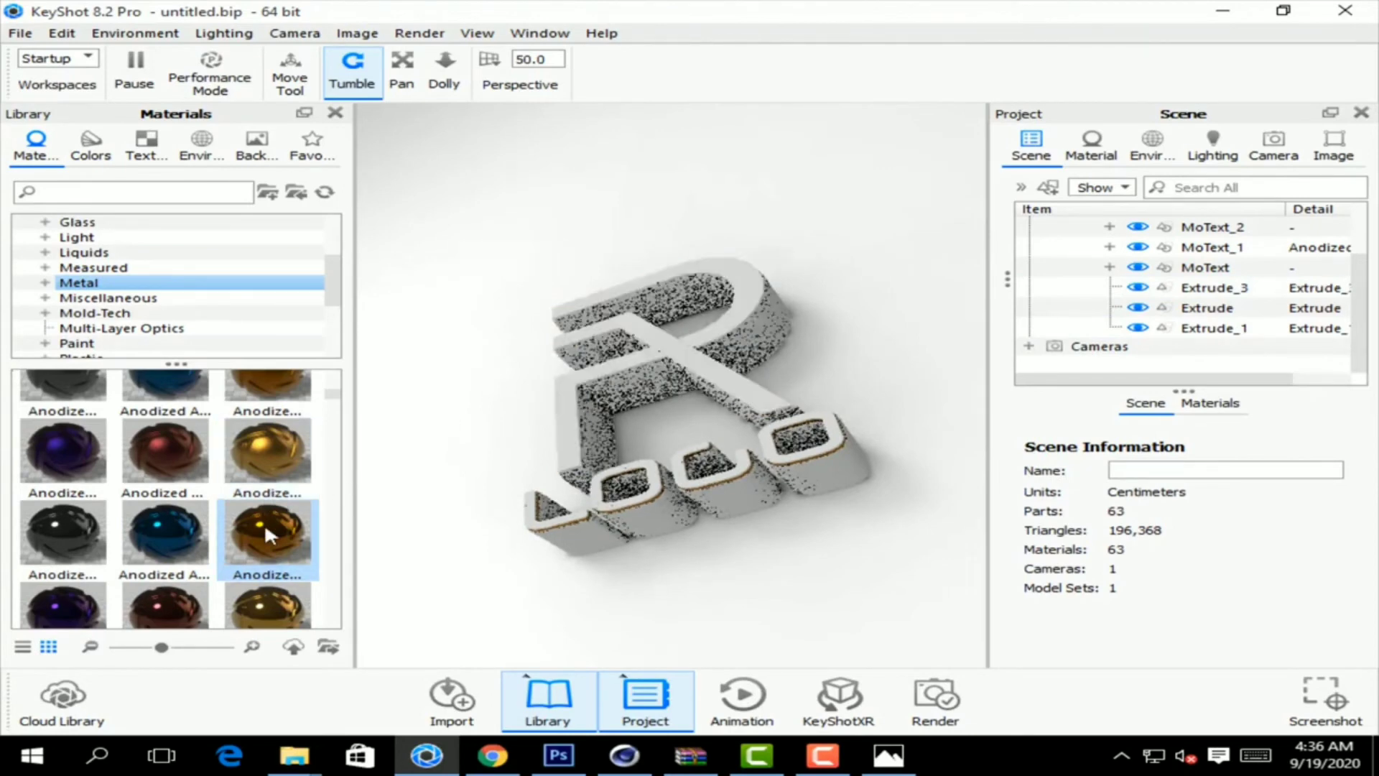
drag(264, 523, 1224, 316)
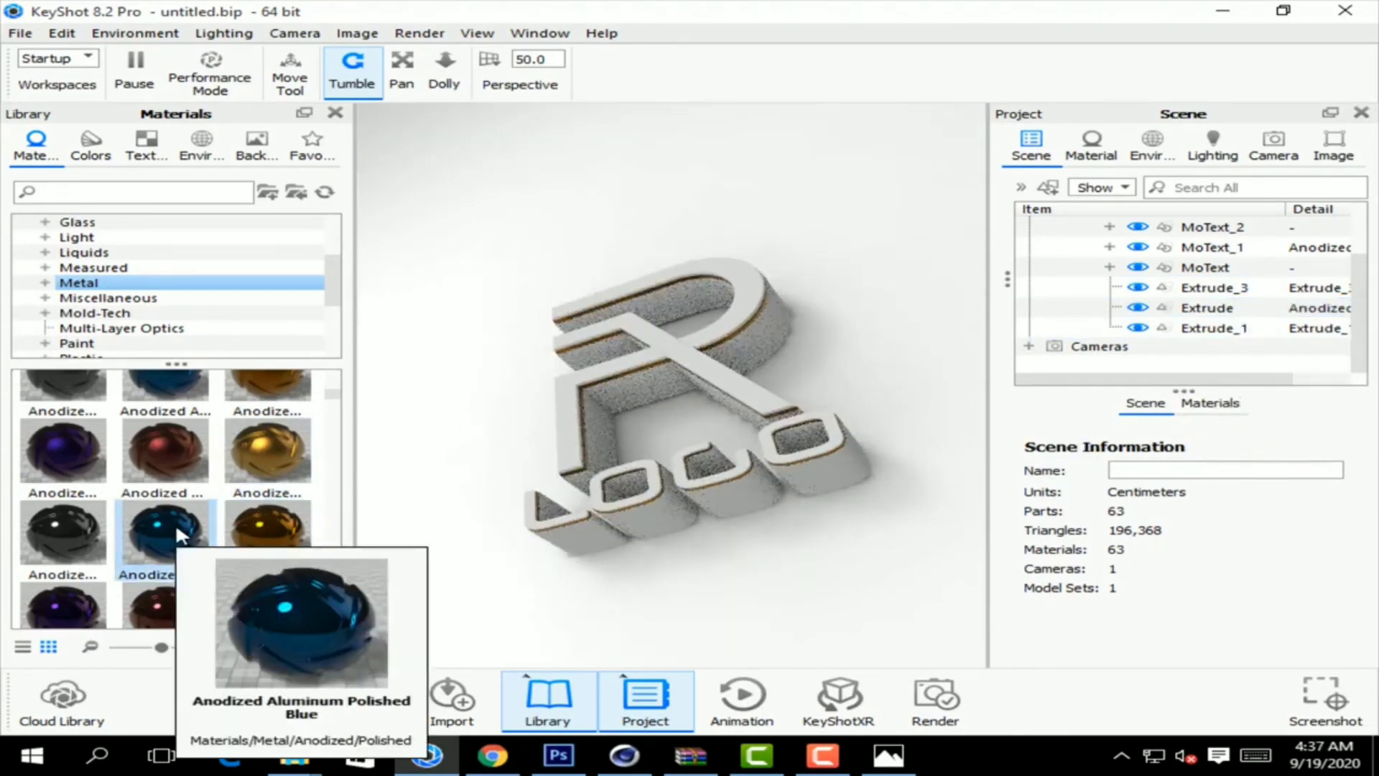
Step: Replace the gold with Anodized Aluminum Polished Blue on MoText_2 and Extrude_1
mouse_move(175, 523)
mouse_down()
mouse_move(1221, 269)
mouse_move(1214, 228)
mouse_up()
drag(169, 540, 1163, 330)
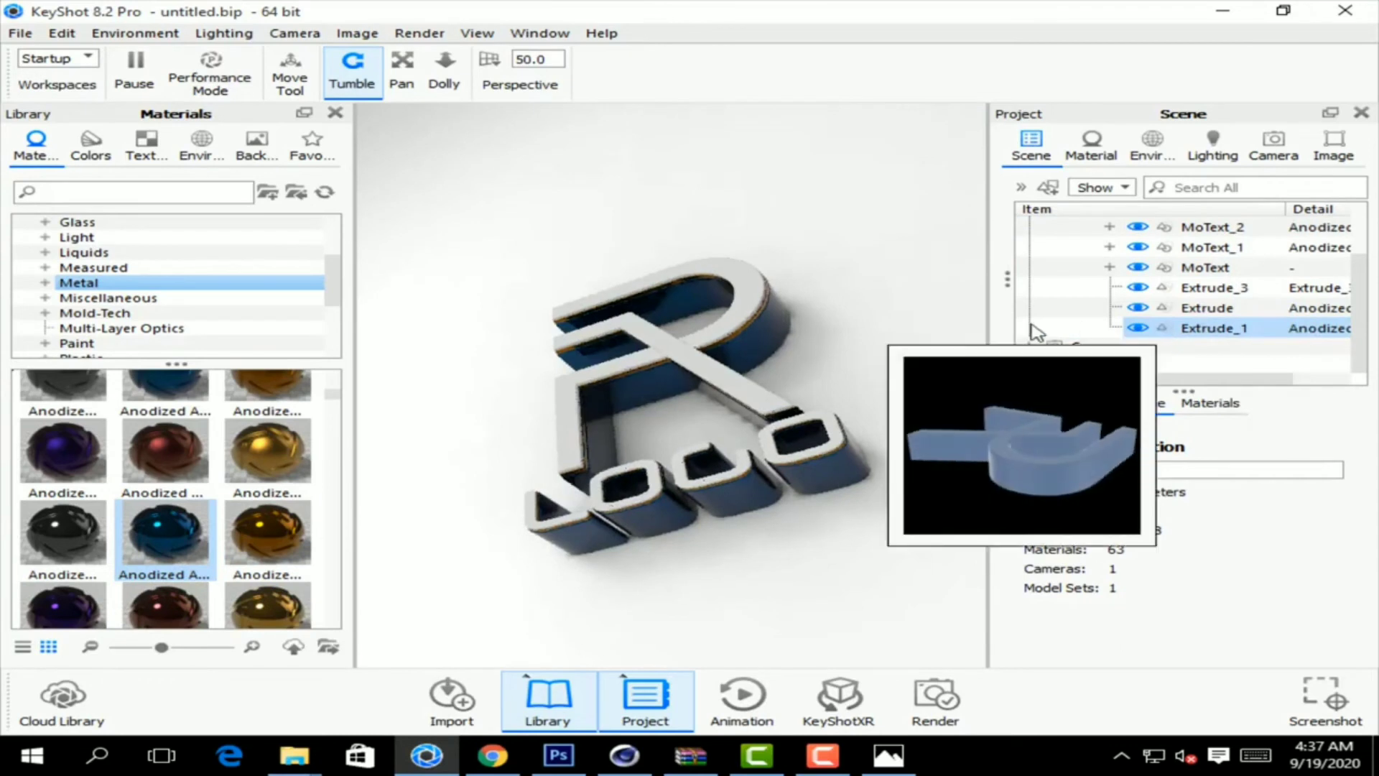
drag(333, 396, 332, 363)
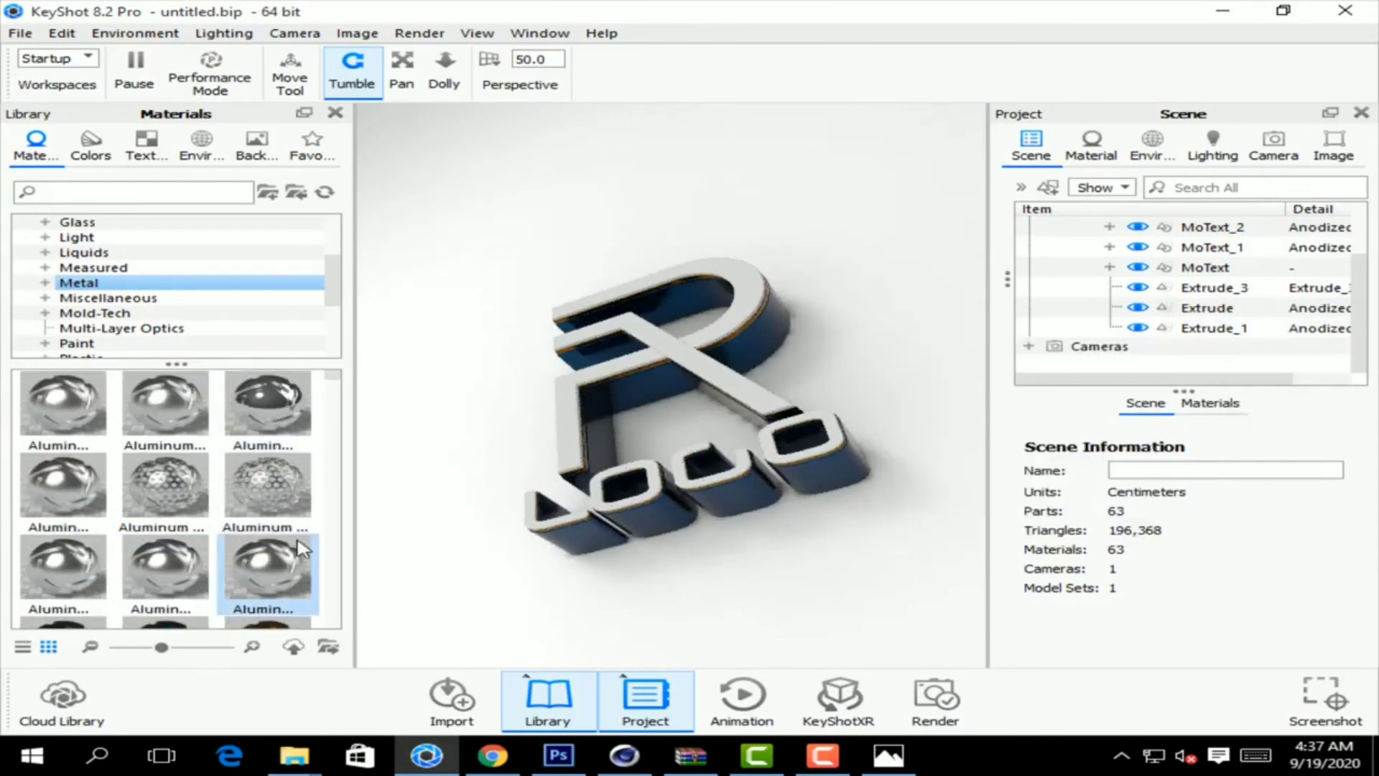
Step: Coat the Extrude_3 and MoText front faces with polished aluminium chrome, declining linked duplicate materials
drag(277, 416, 1235, 310)
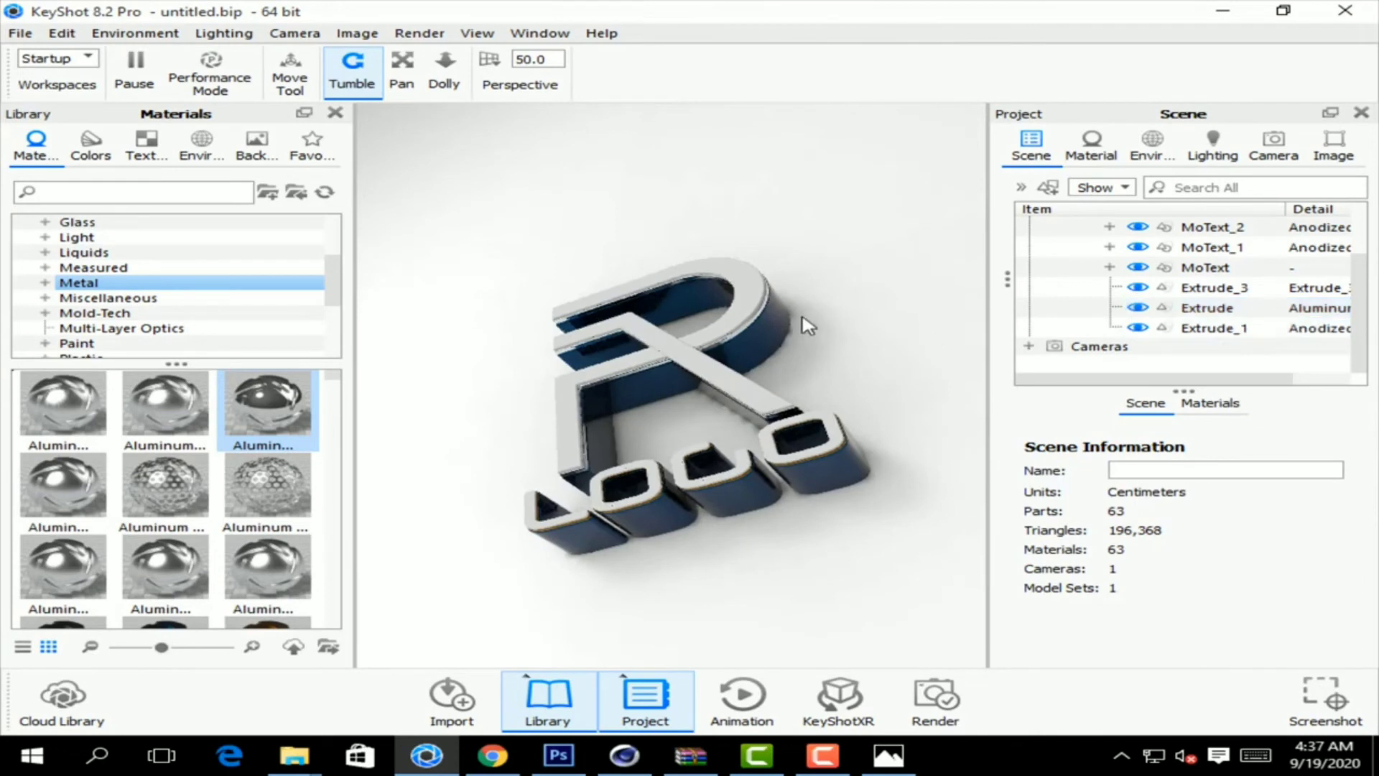
drag(267, 405, 1234, 253)
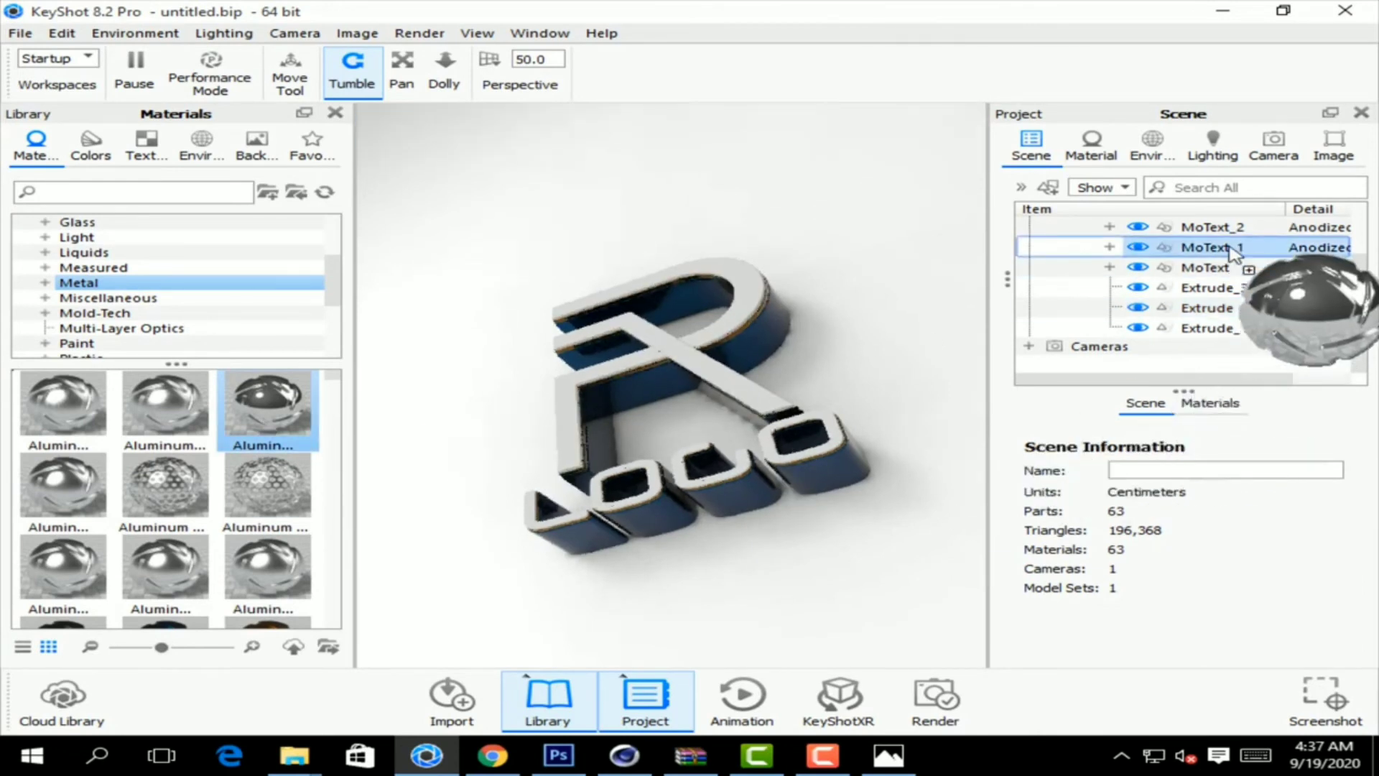
drag(1234, 252, 755, 389)
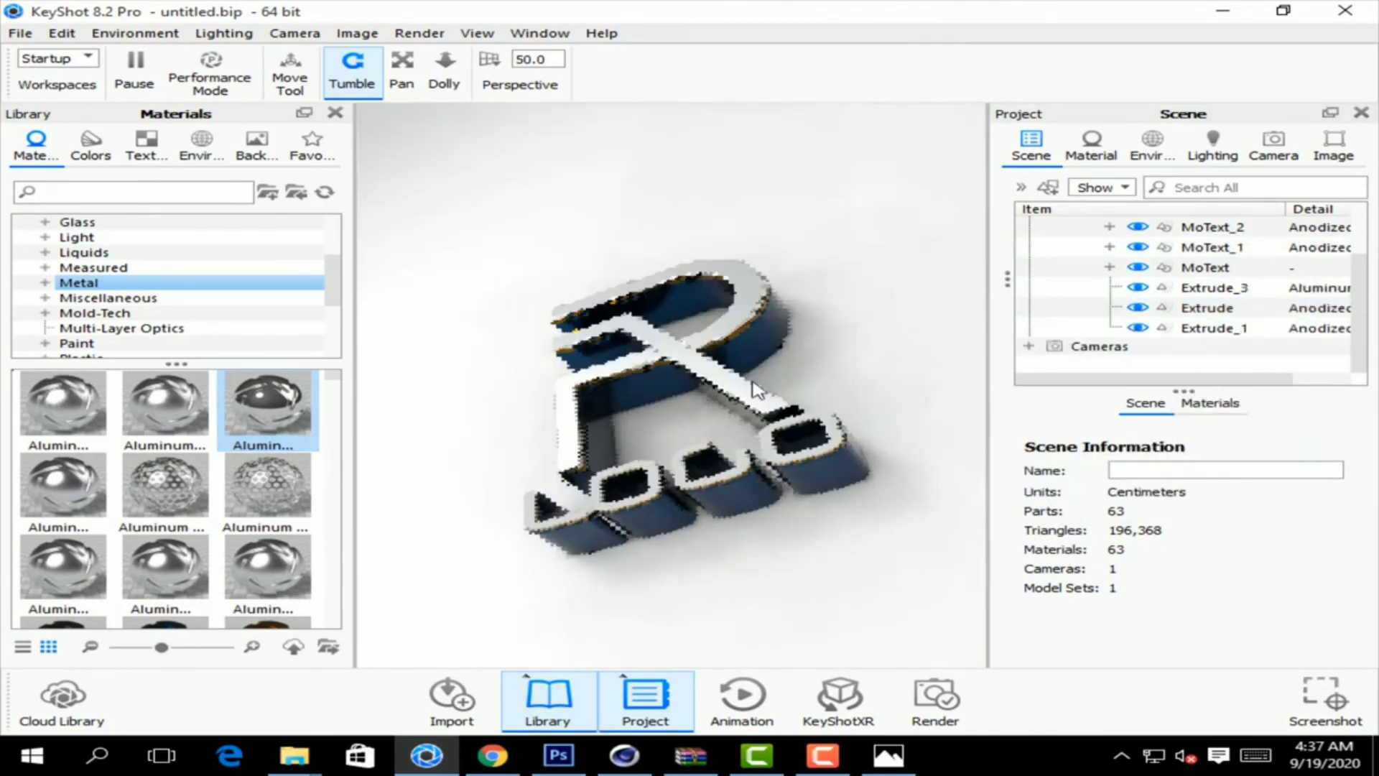
drag(287, 416, 772, 454)
click(960, 315)
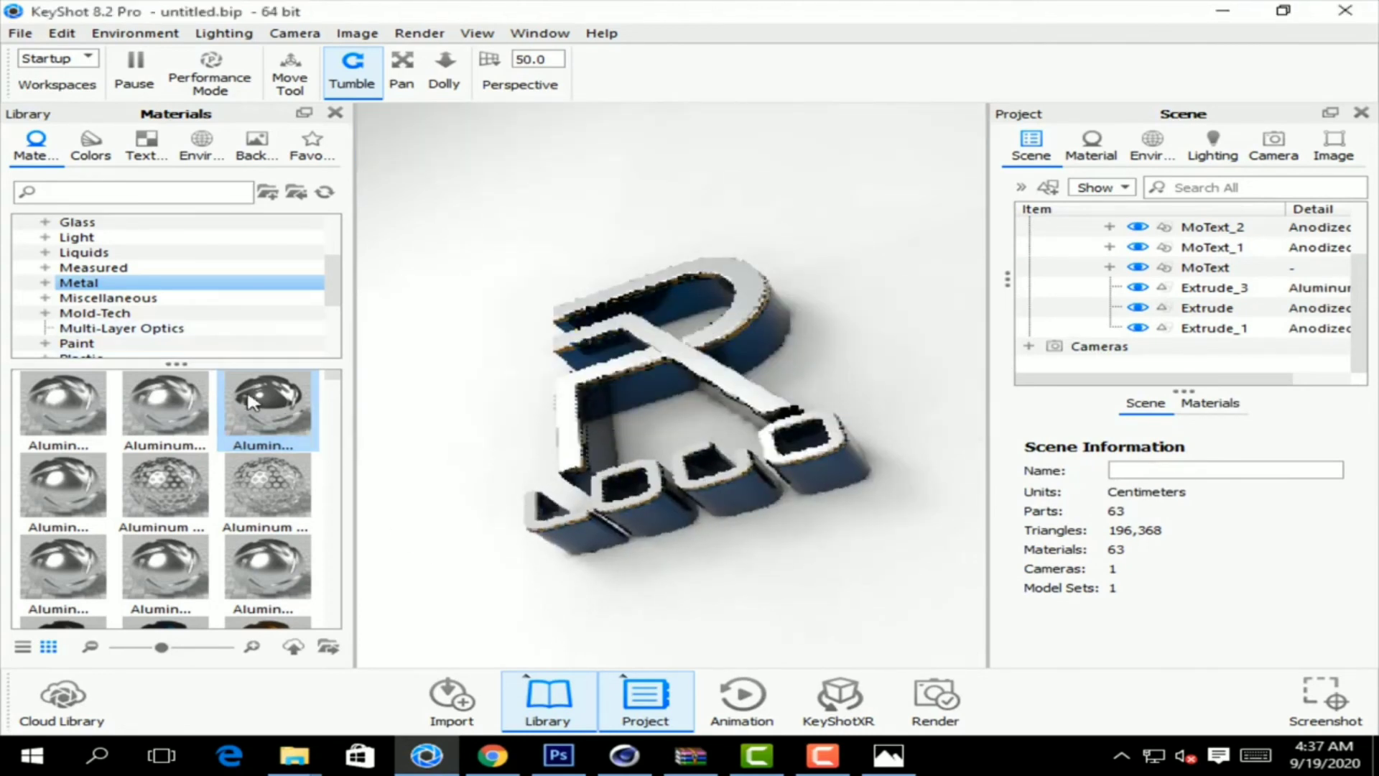
mouse_move(280, 406)
mouse_down()
mouse_move(1232, 336)
mouse_move(1212, 271)
mouse_up()
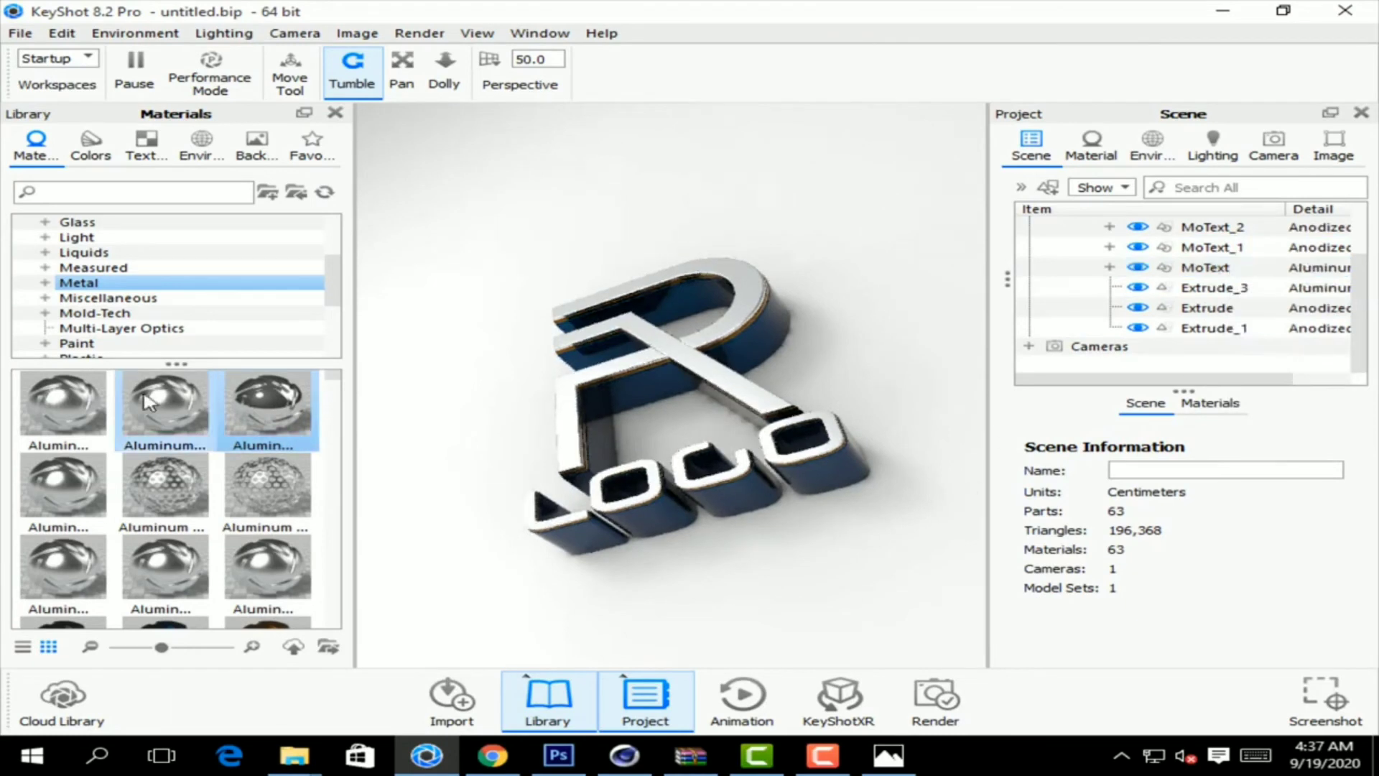
click(199, 145)
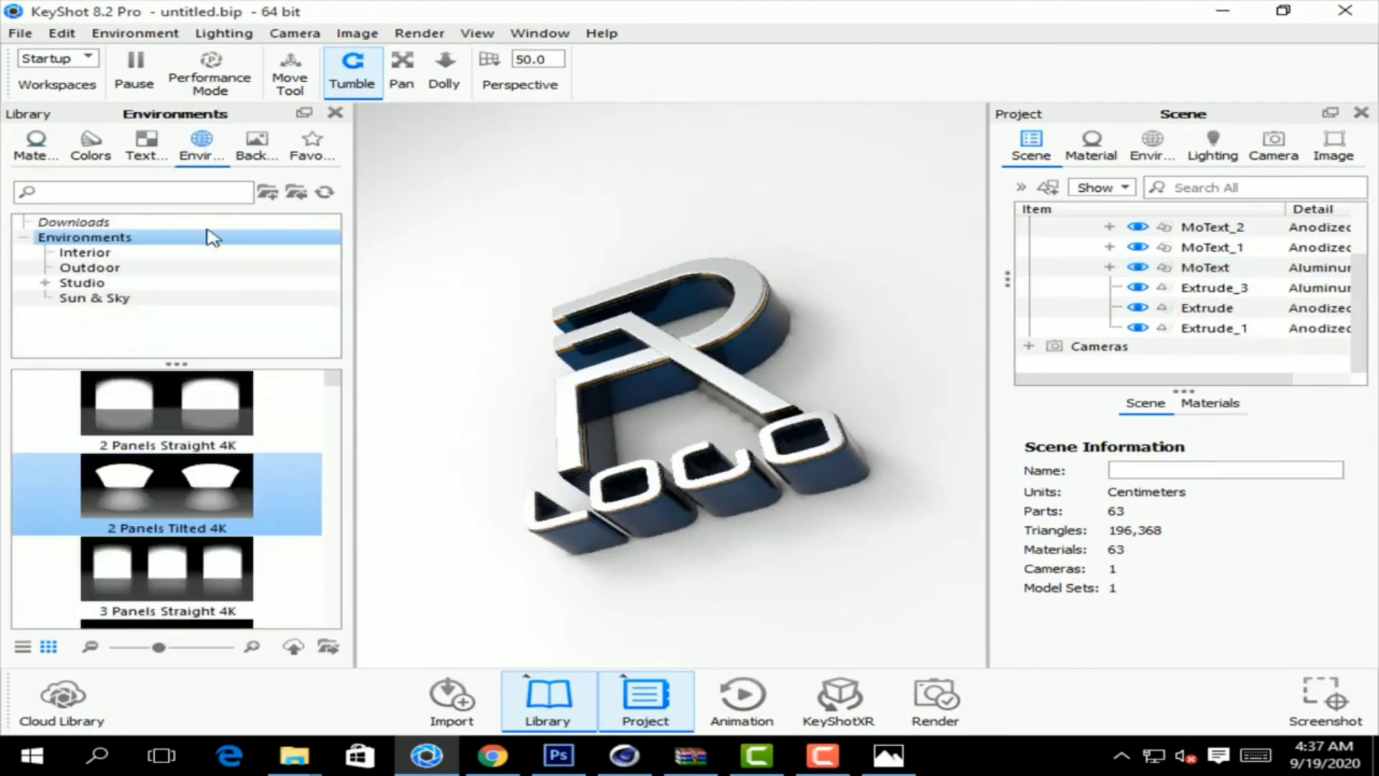
Step: Light the logo with the 2 Panels Tilted 4K environment after trying 2 Panels Straight 4K
click(187, 407)
double_click(141, 404)
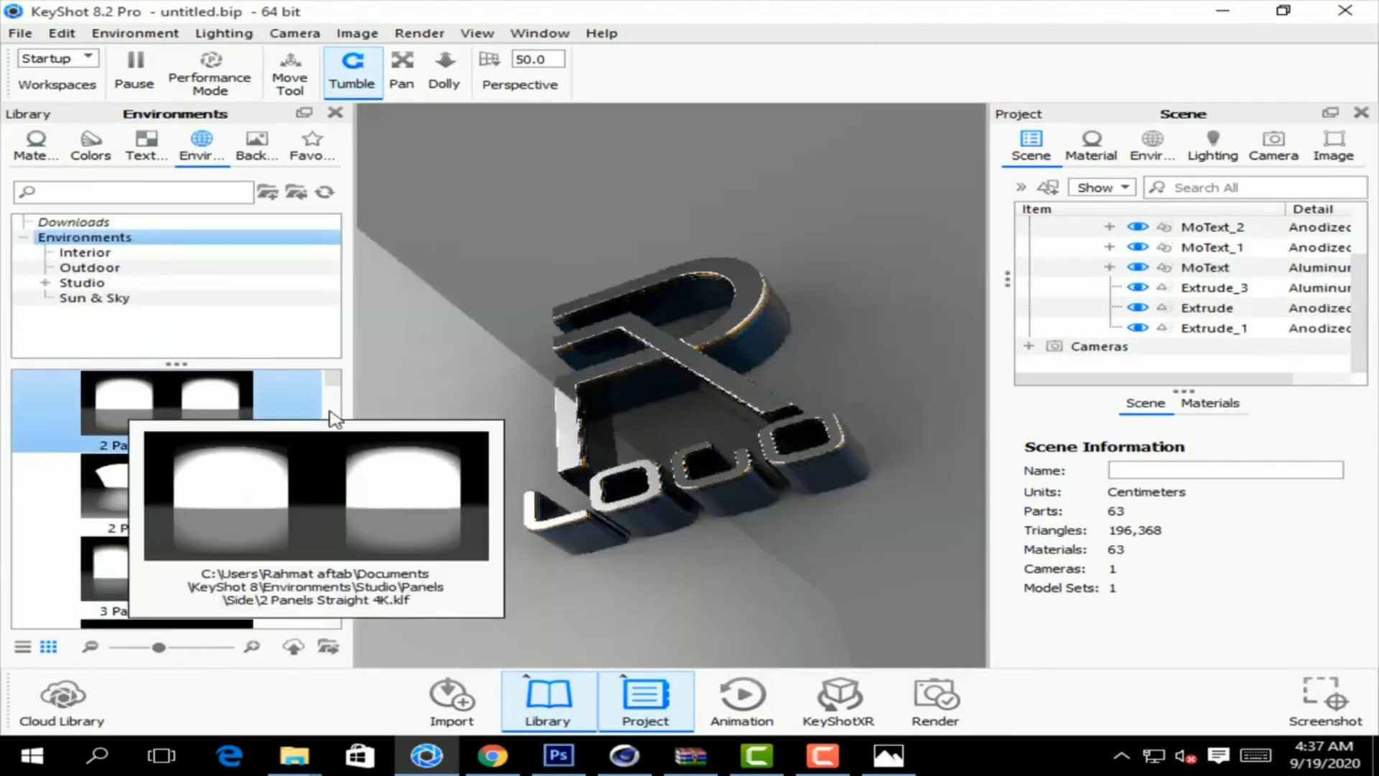
click(220, 487)
double_click(173, 485)
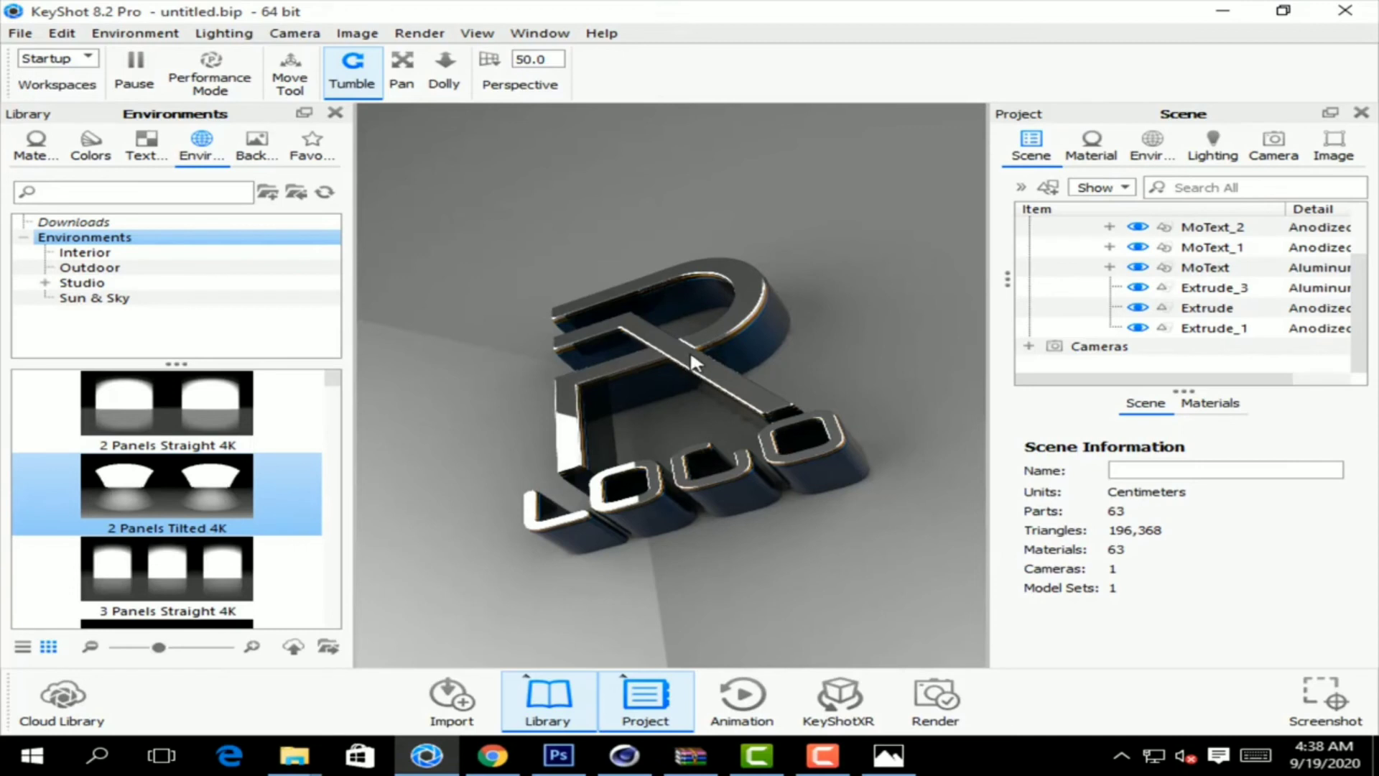
Step: Review the Camera and Lighting settings before going to render output
click(1272, 147)
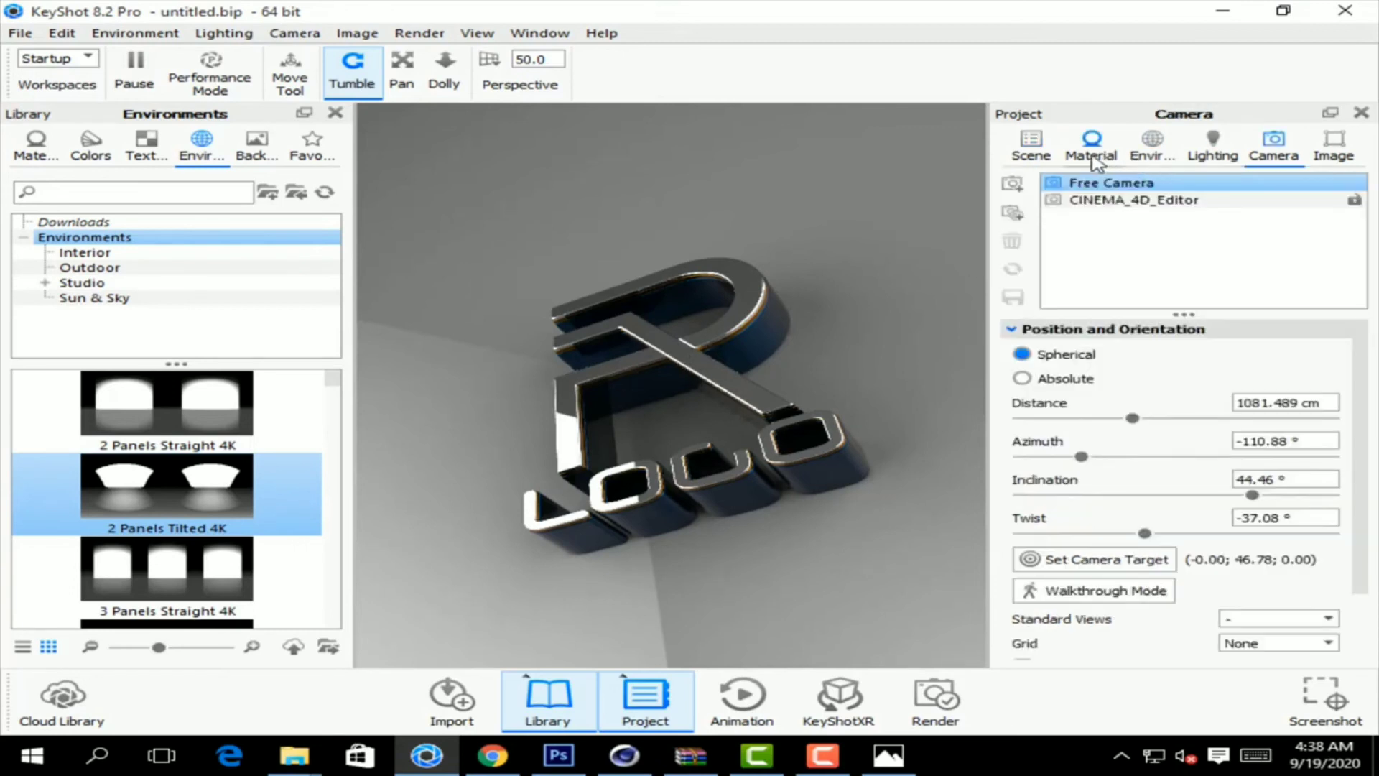
click(1196, 154)
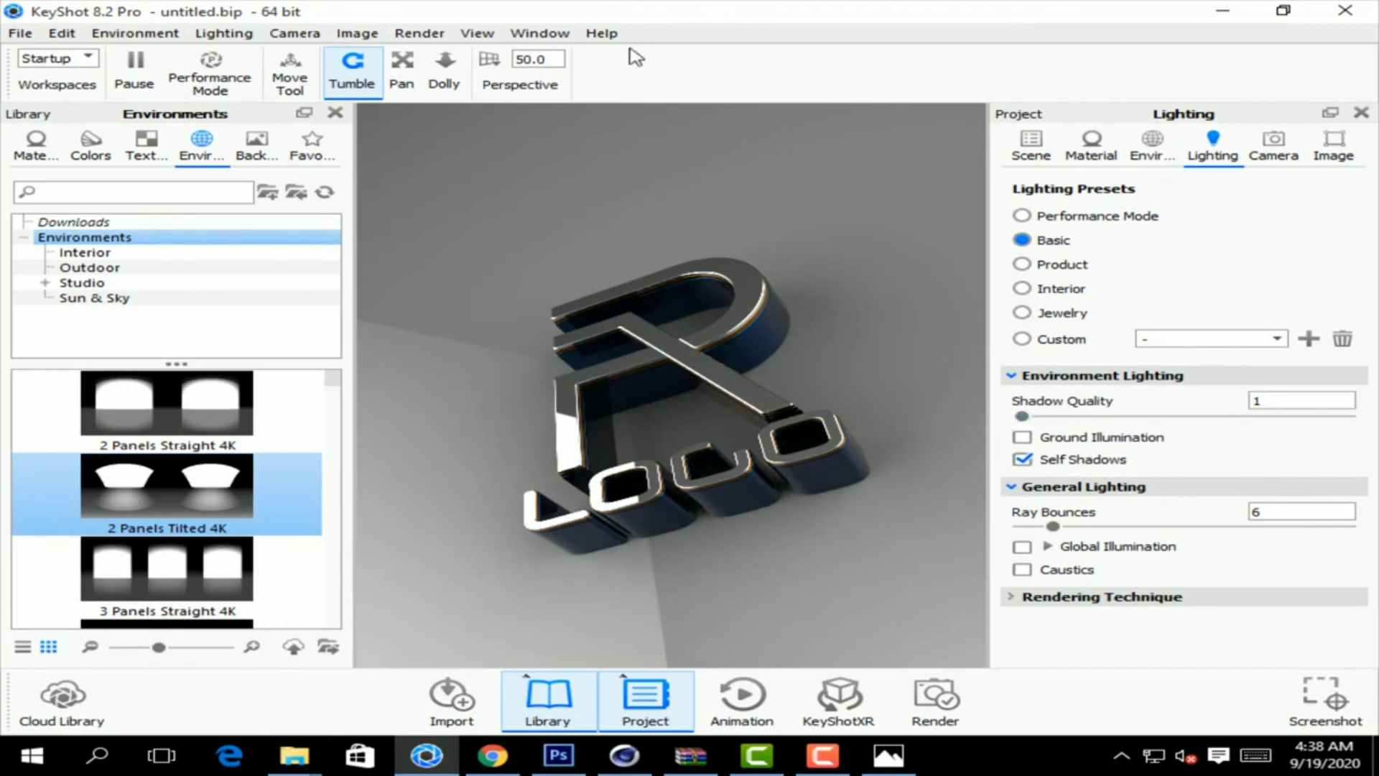
click(919, 720)
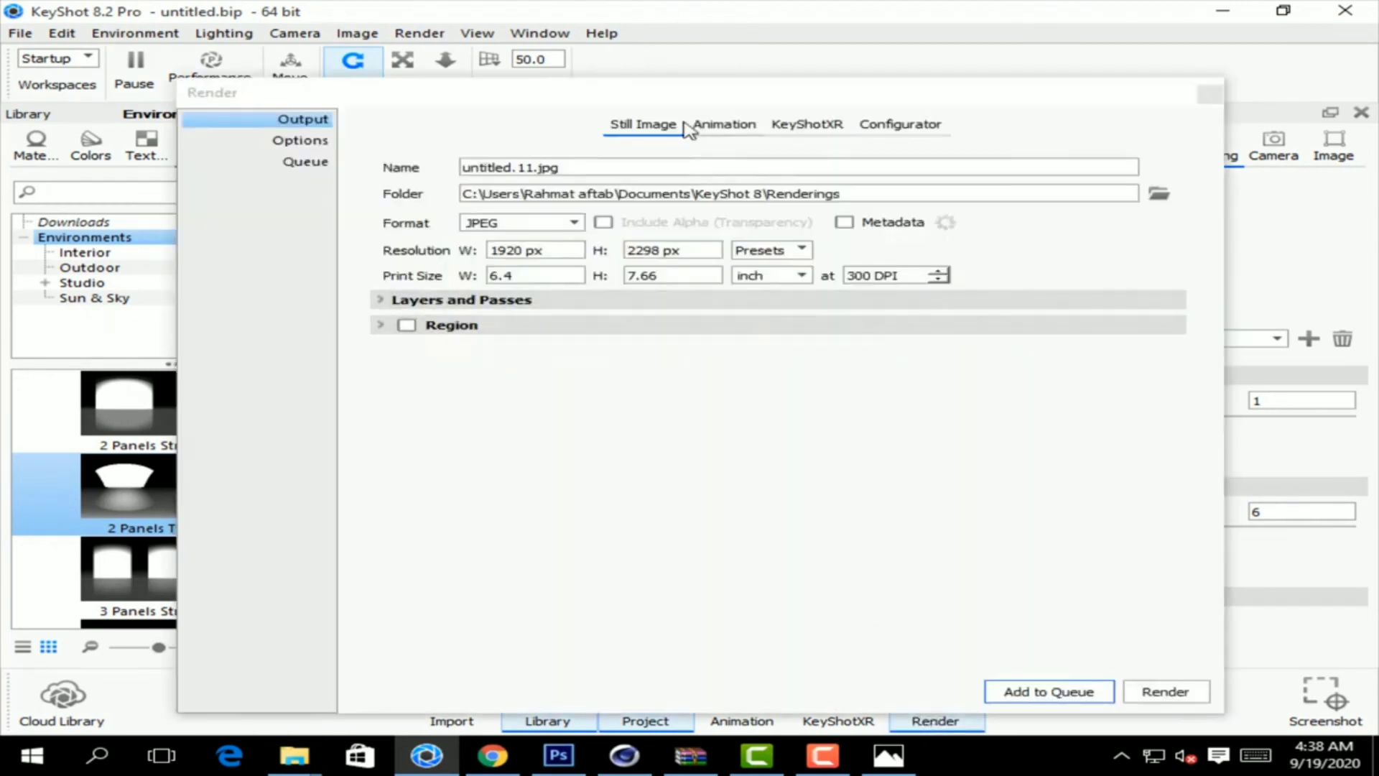
Step: Keep the 1920 x 2298 resolution and set the output folder to the Desktop
click(805, 252)
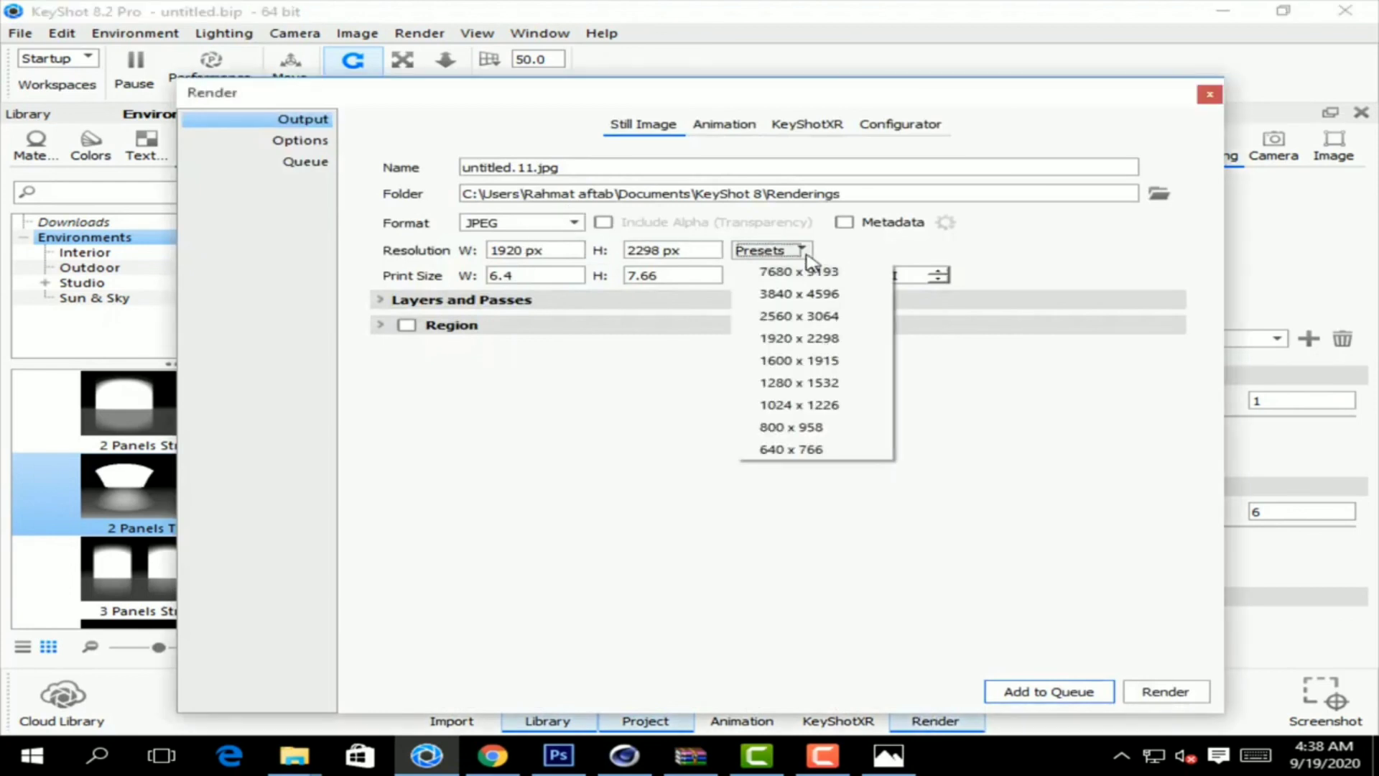
click(782, 343)
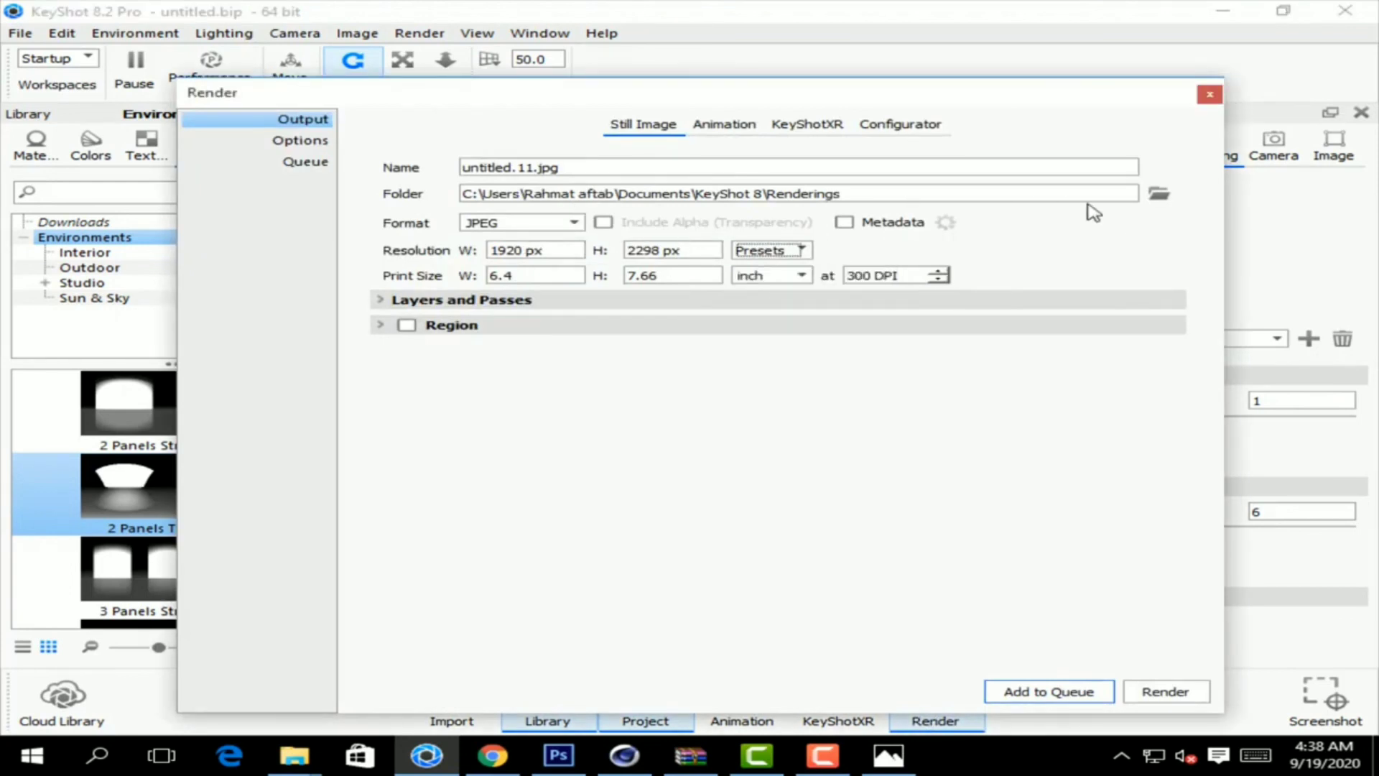
click(1158, 194)
click(306, 255)
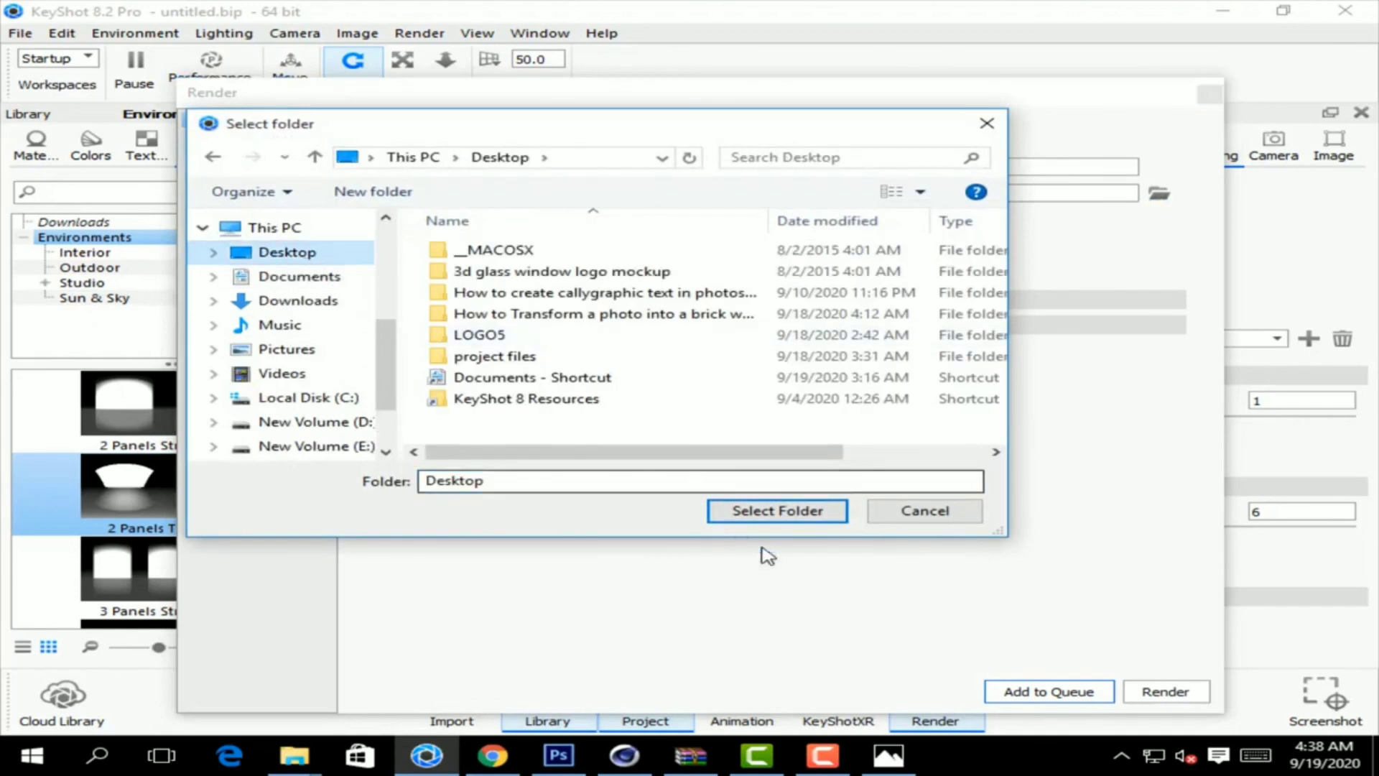
click(777, 512)
text(LOGO)
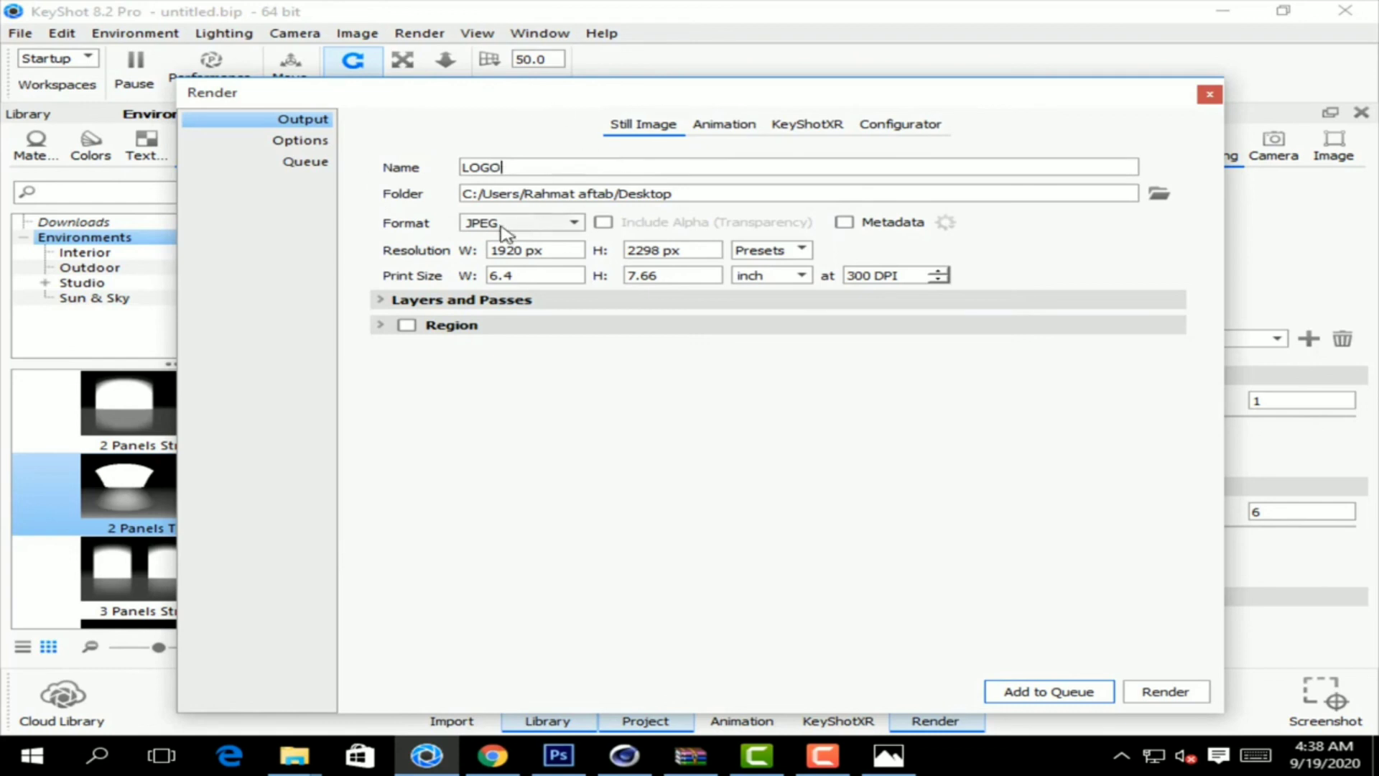
Step: Keep JPEG as the output format and start rendering LOGO.11.jpg
click(568, 229)
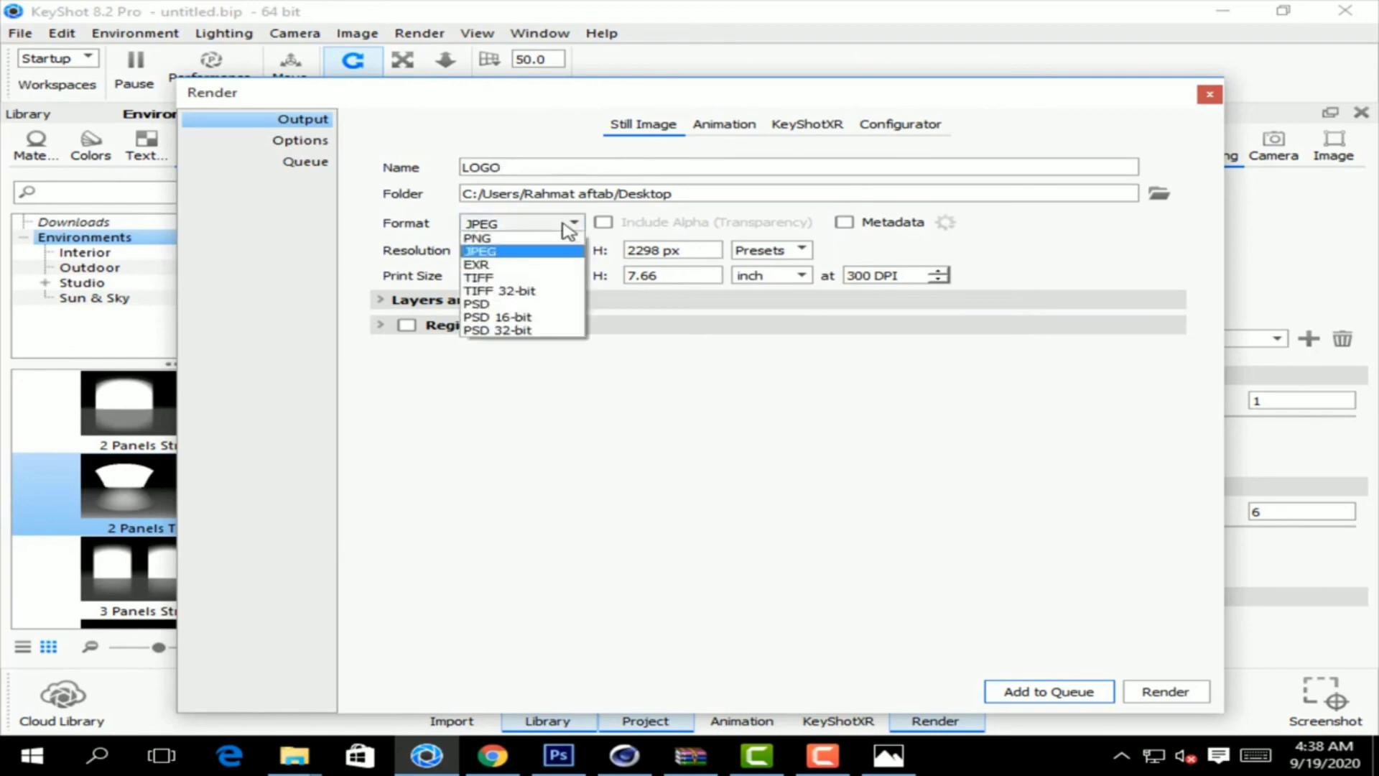
click(464, 253)
click(567, 223)
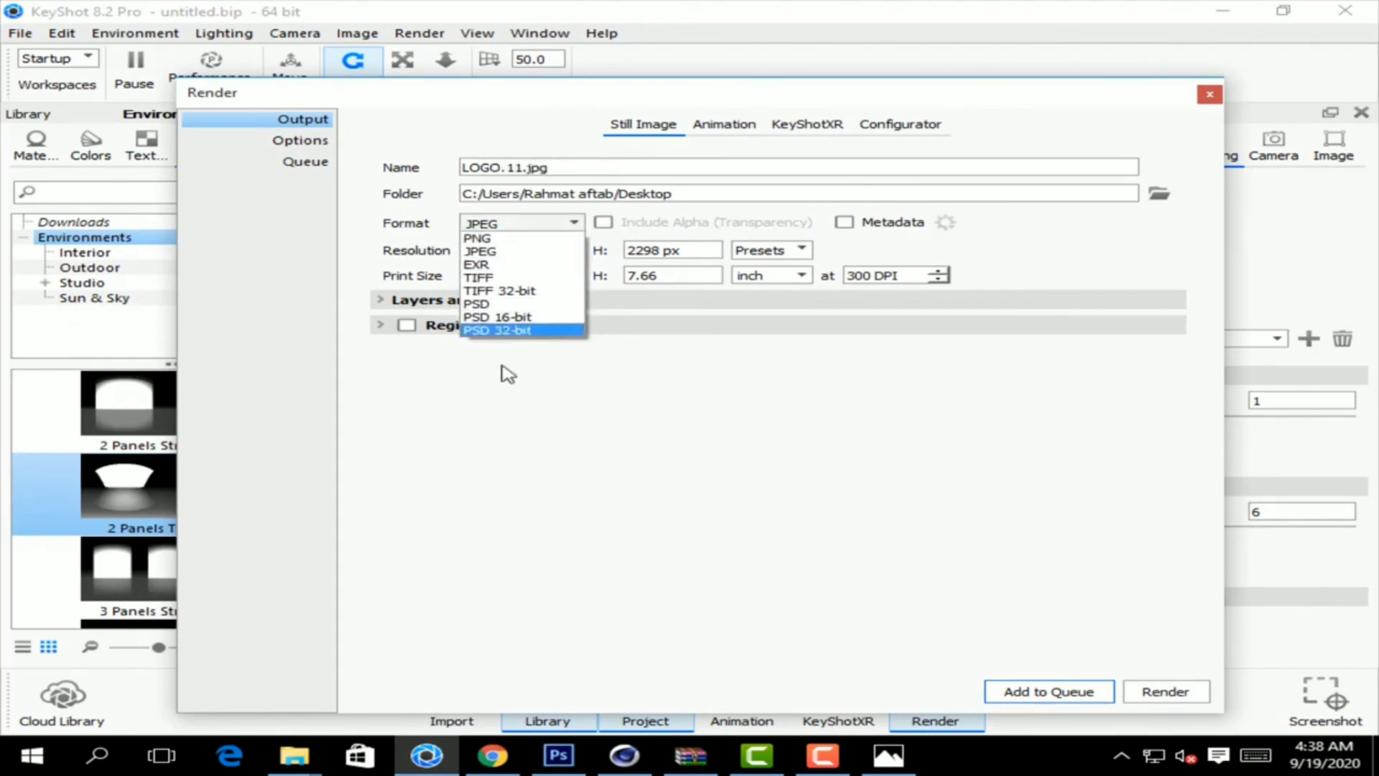
click(479, 251)
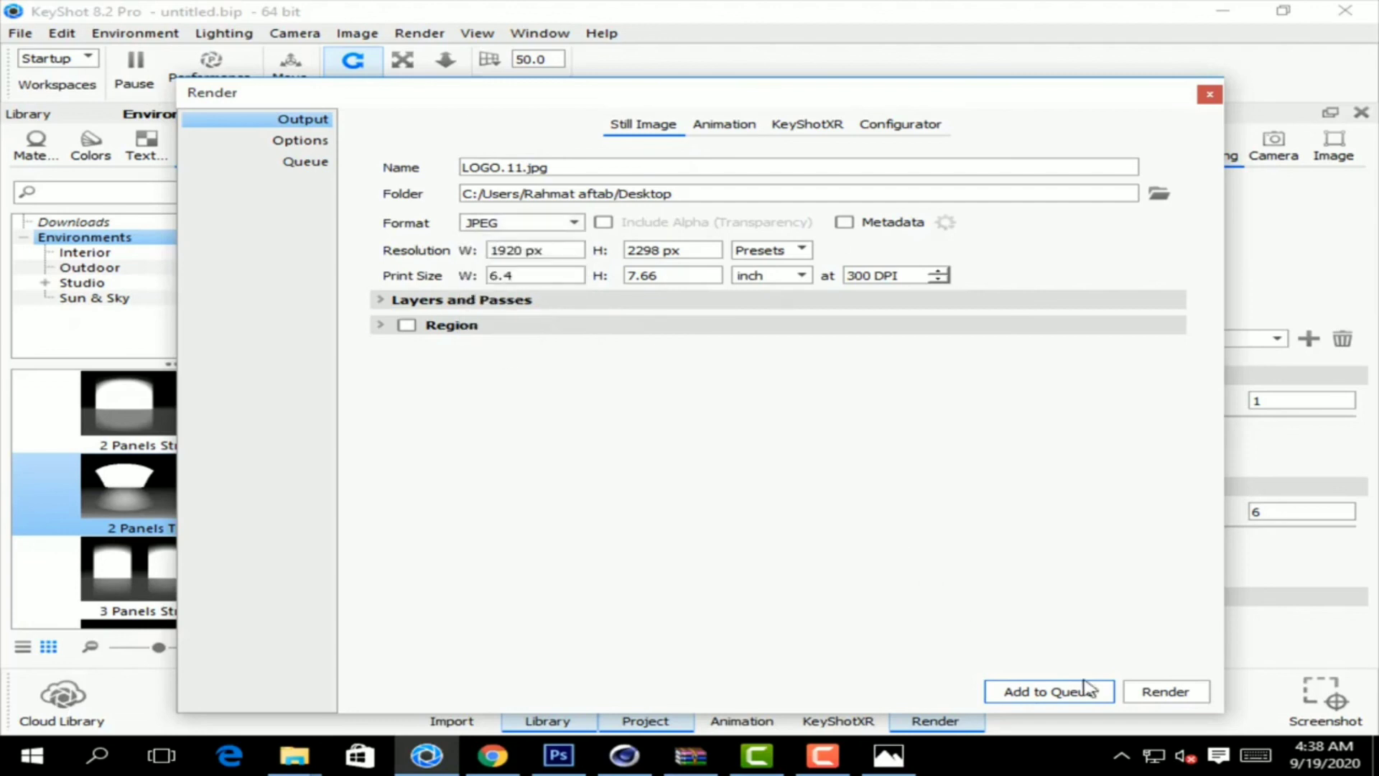
click(1178, 694)
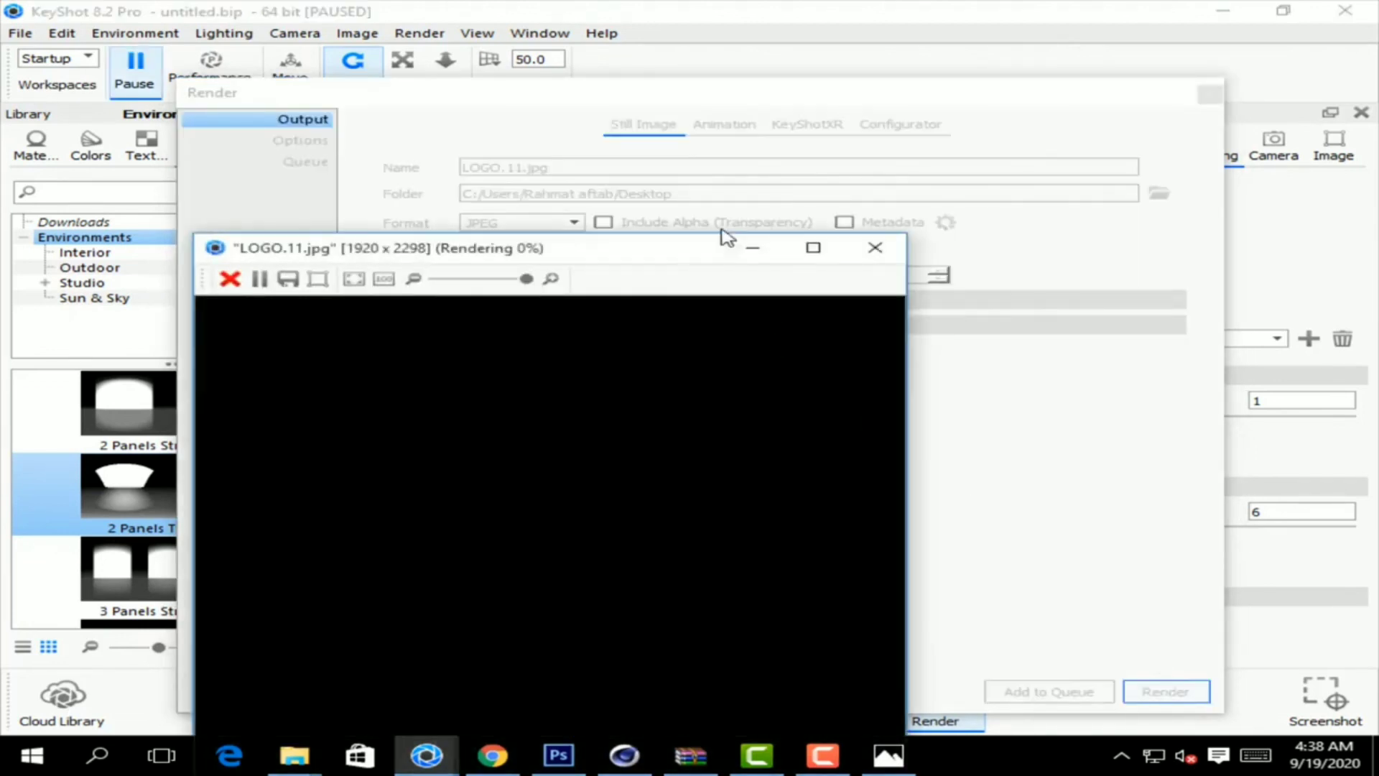
Step: Maximize the LOGO.11.jpg render window and zoom out to see the whole logo
click(1001, 55)
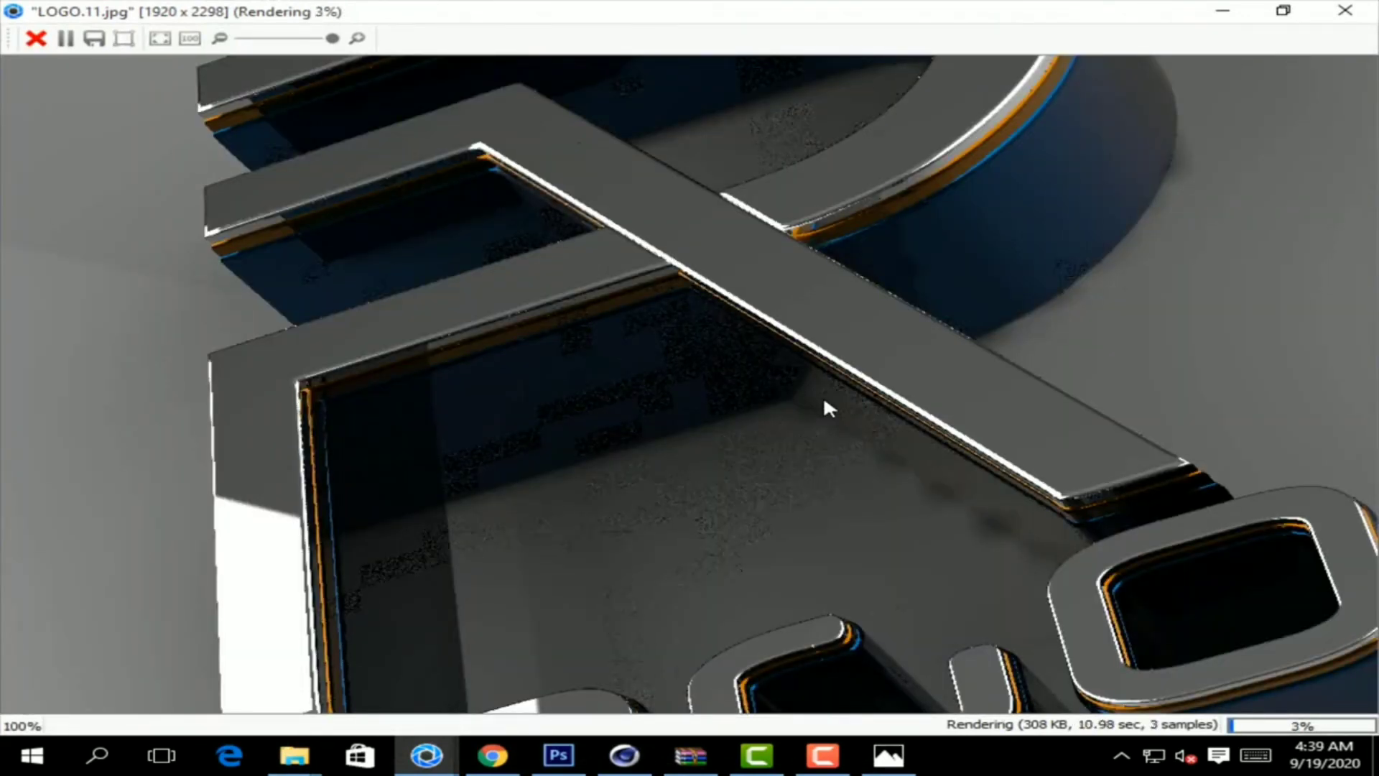
scroll(764, 378, down, 5)
scroll(764, 378, down, 1)
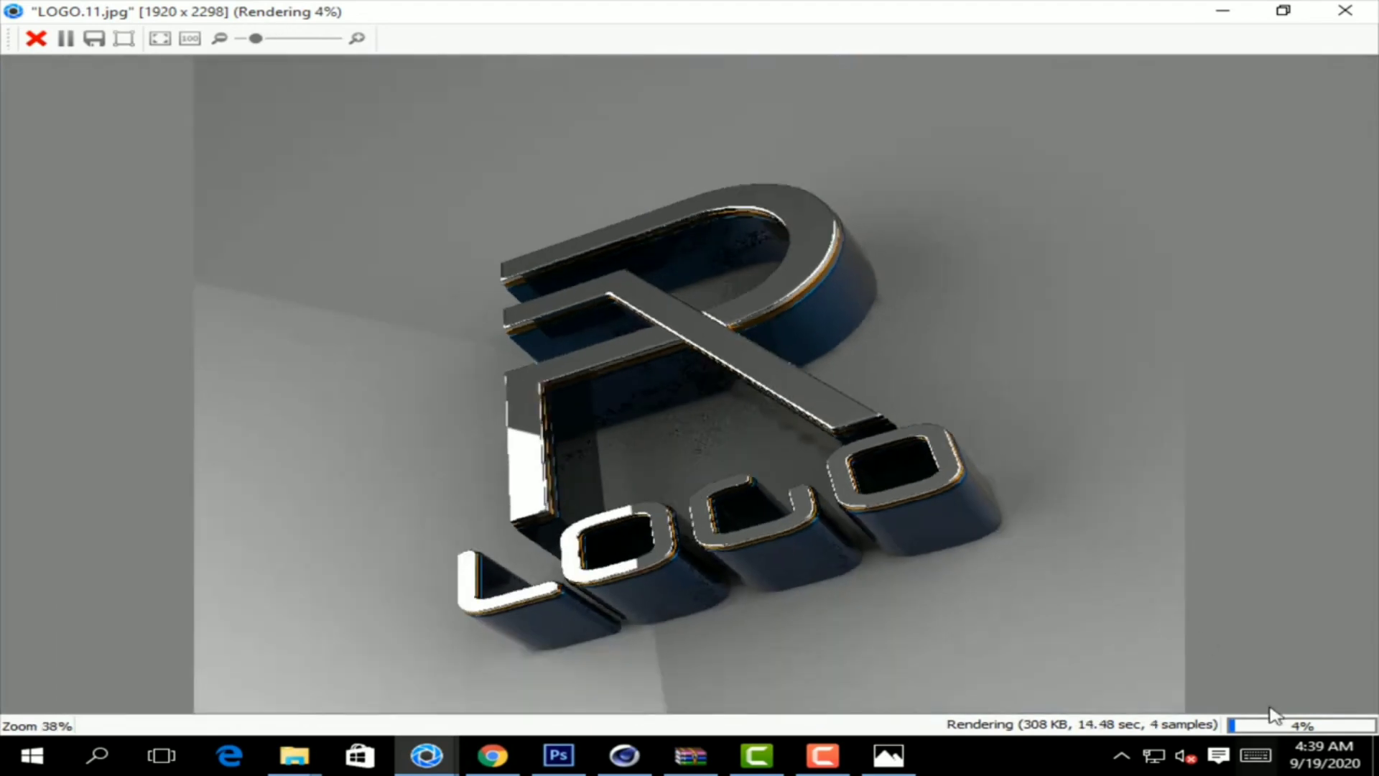